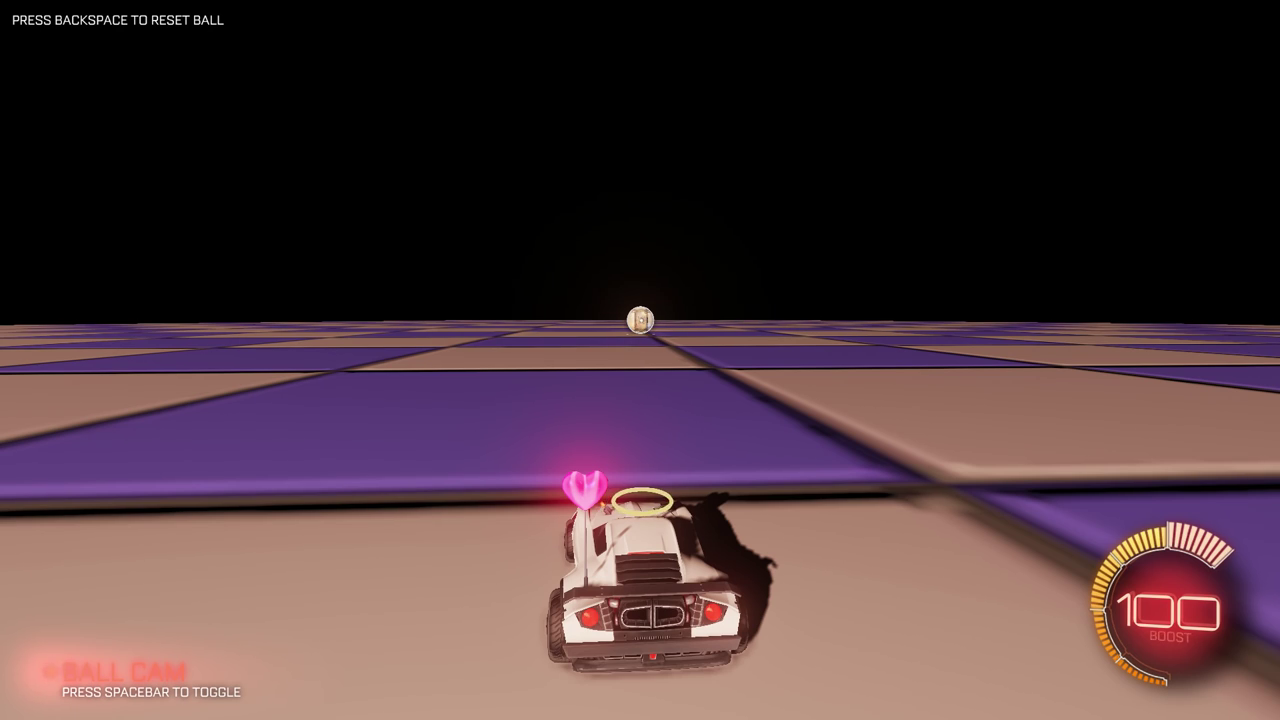
Step: Test-drive the car across the custom checkered map, switching ball cam to view the sloped ramp
key("s")
key("a")
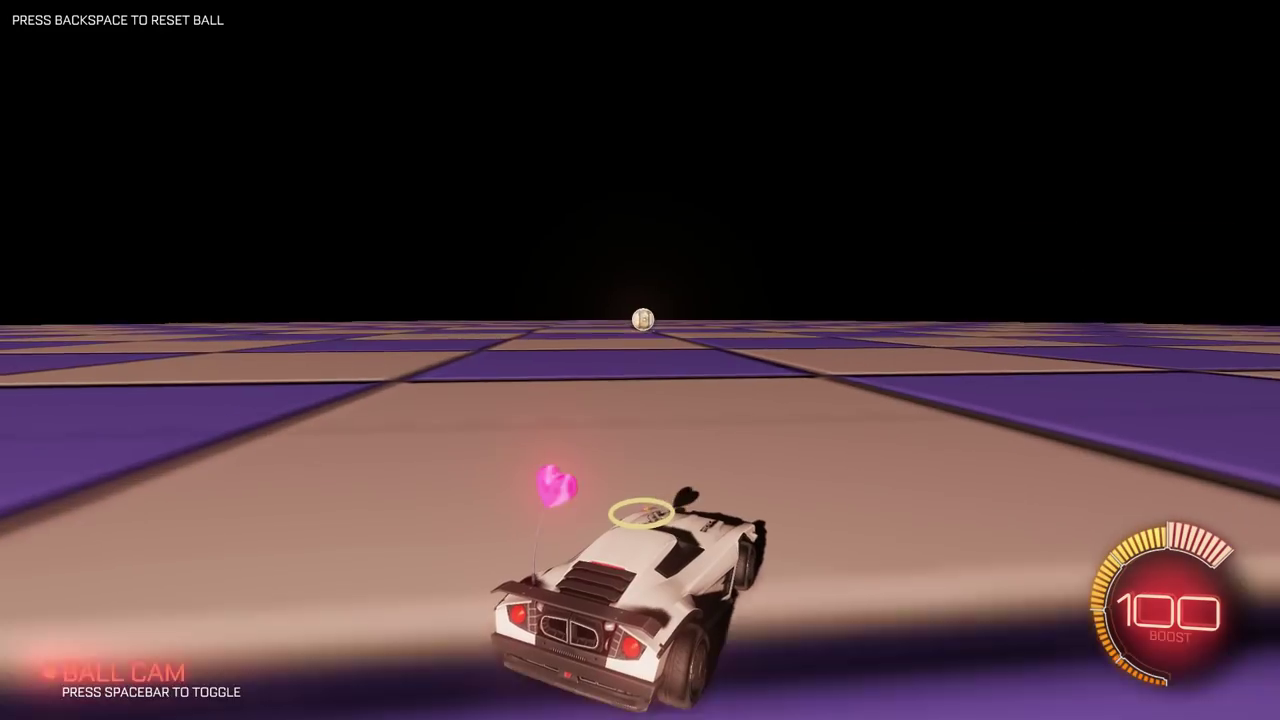
key("w")
key("a")
key("space")
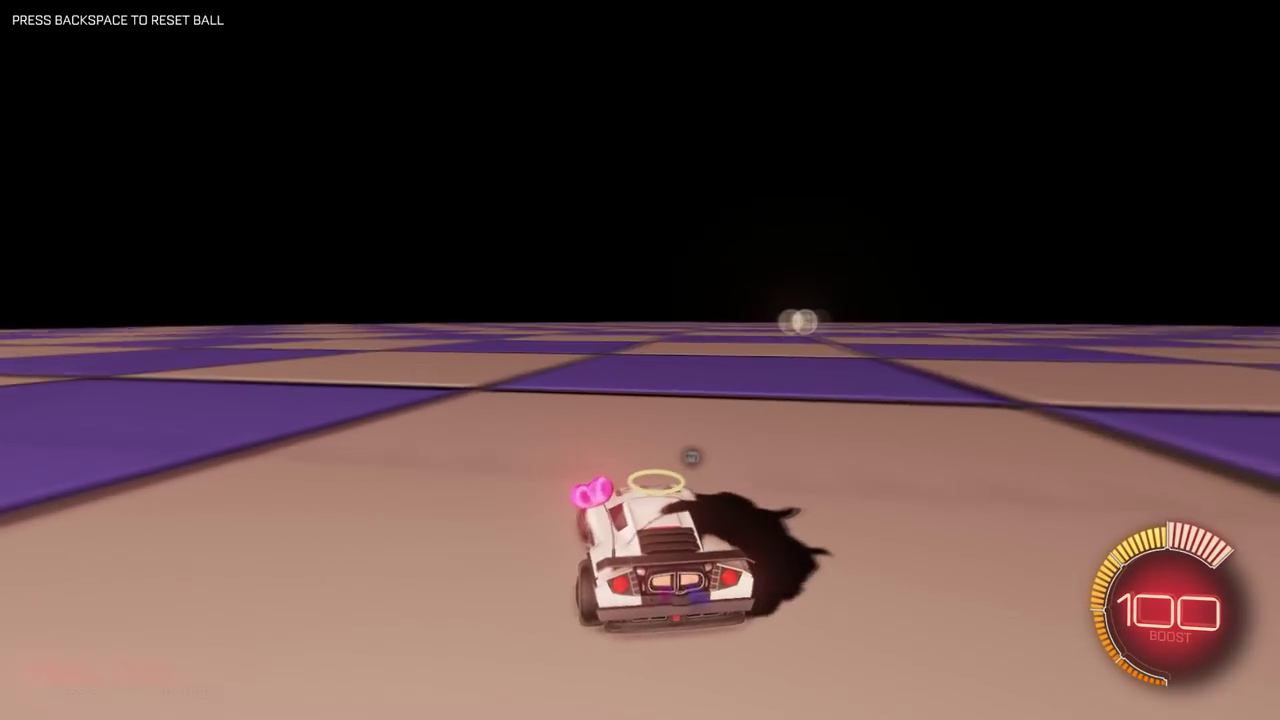
key("w")
key("a")
key("d")
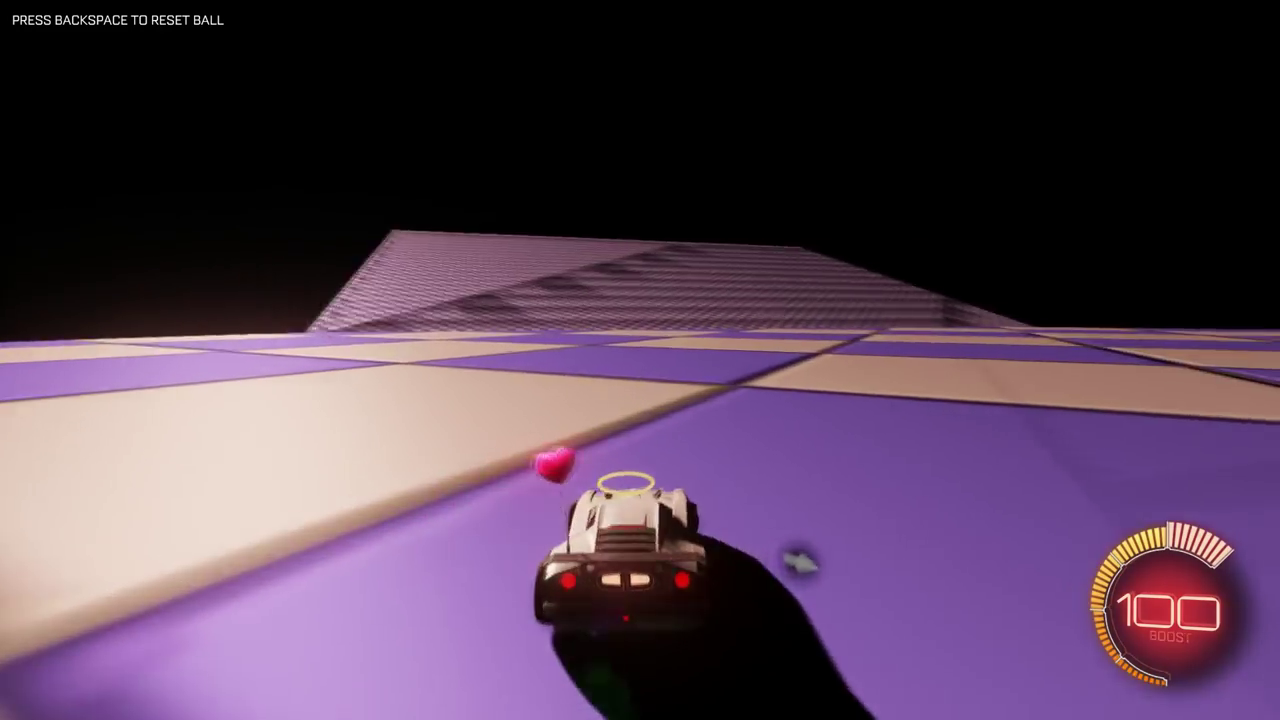
key("a")
key("space")
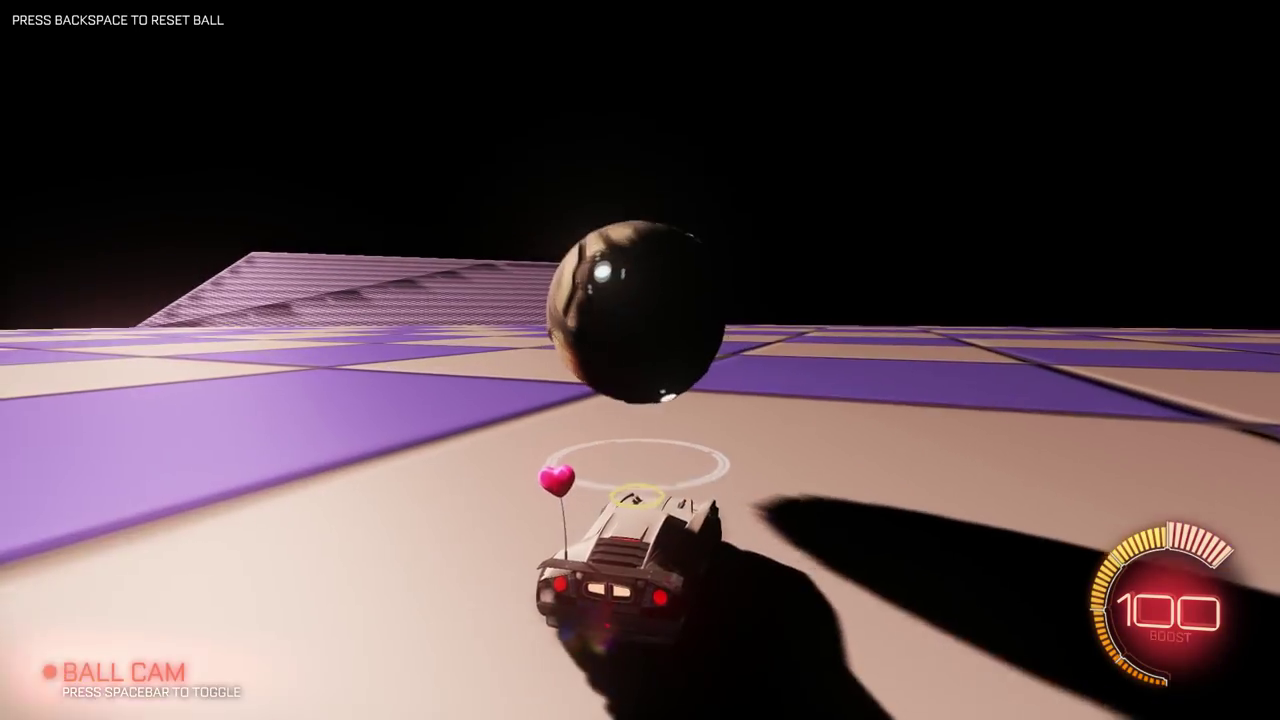
Step: Drive into the ball and try out the car on the sloped ramp beside the floor
key("d")
key("a")
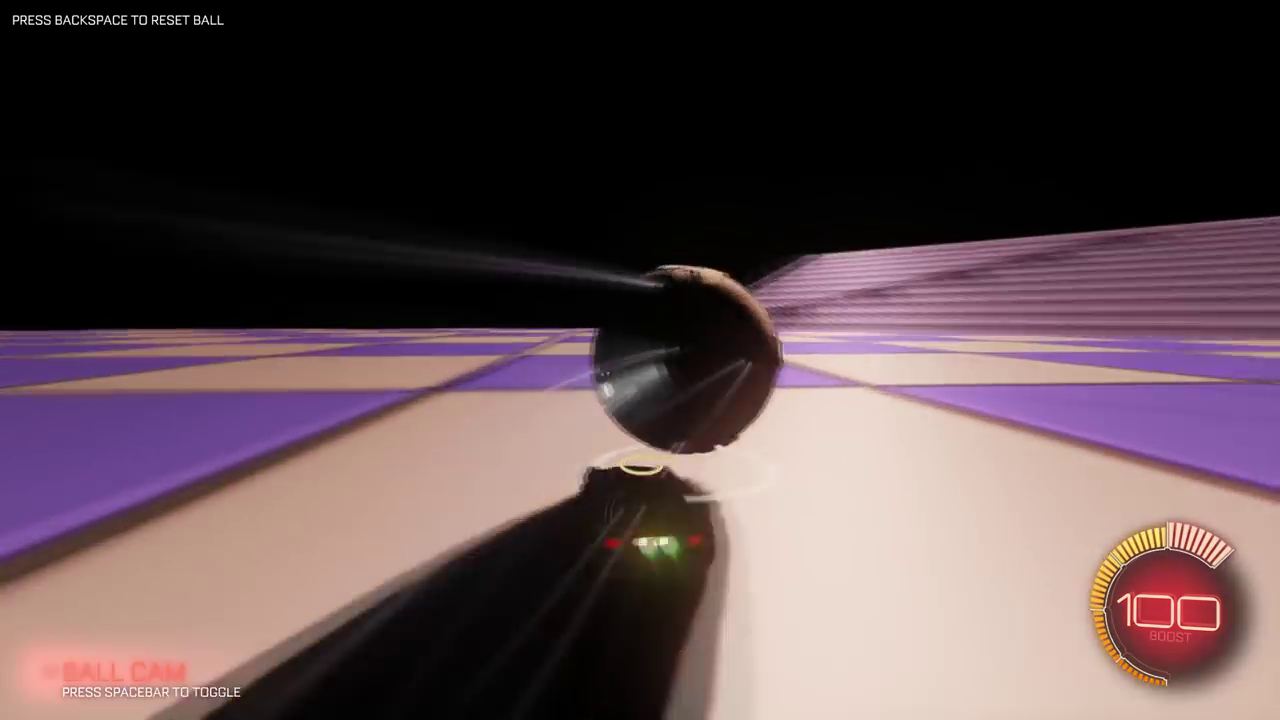
key("a")
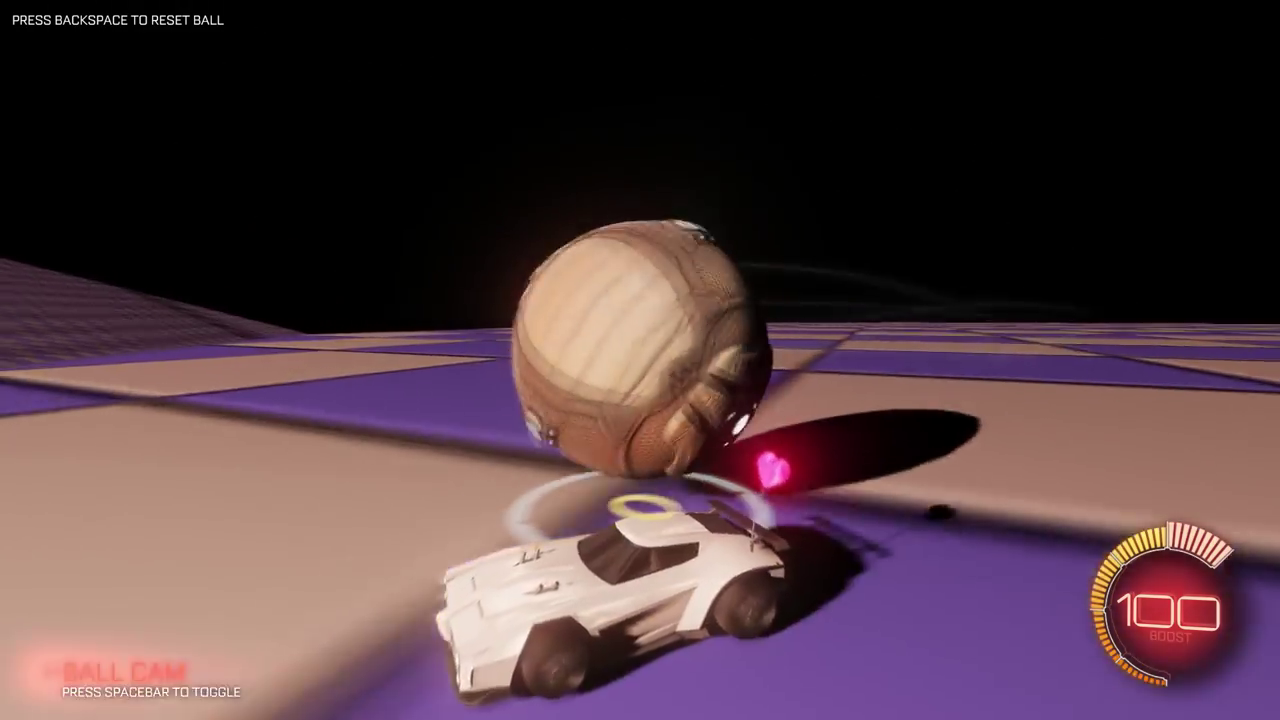
key("d")
key("a")
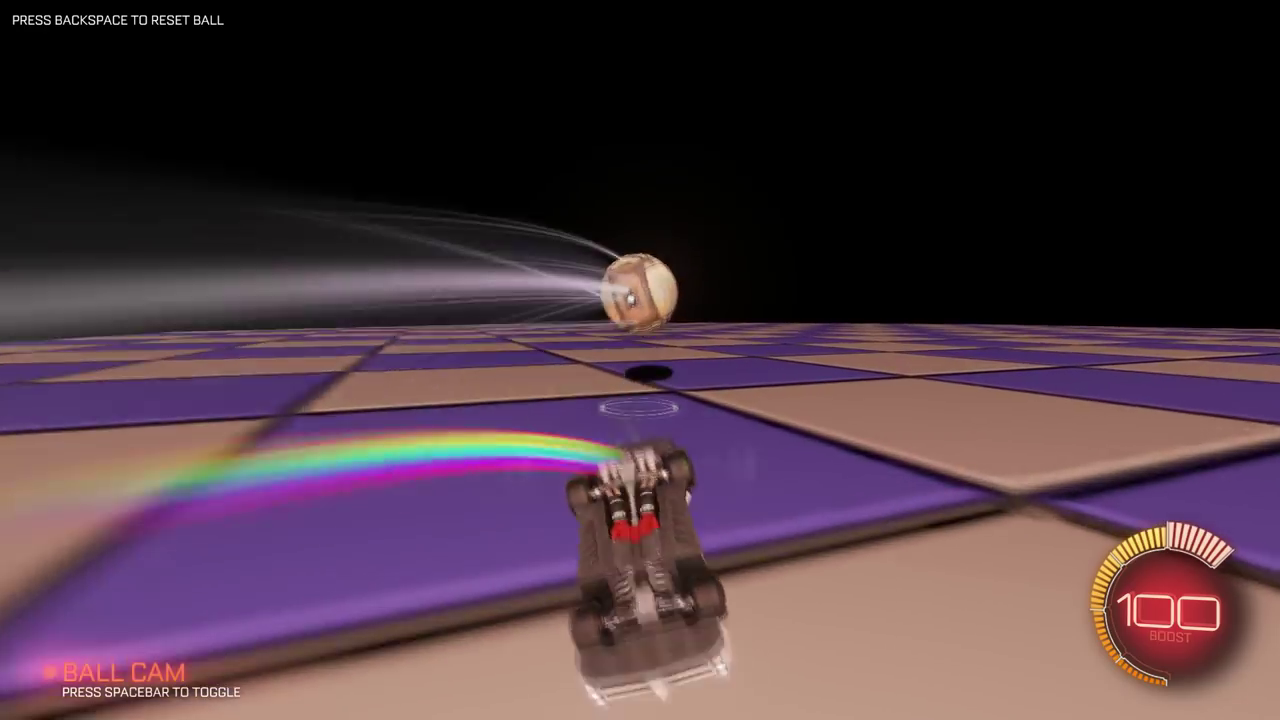
key("a")
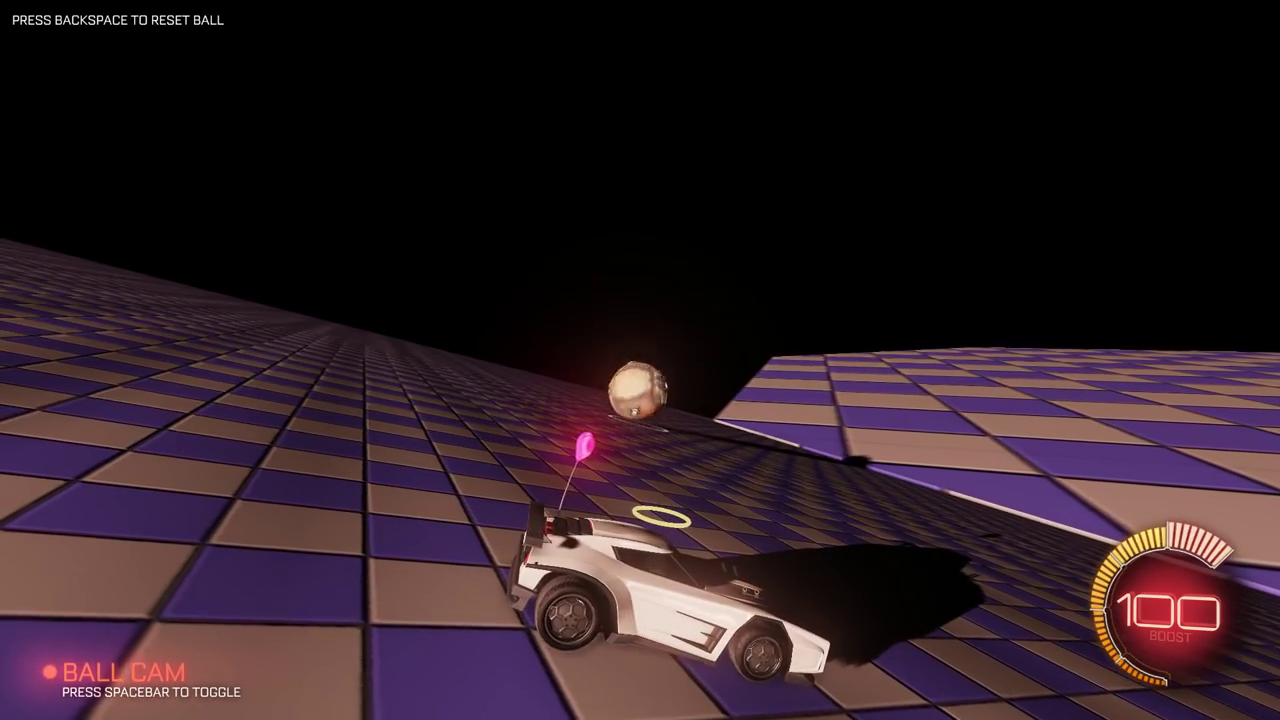
key("space")
key("space")
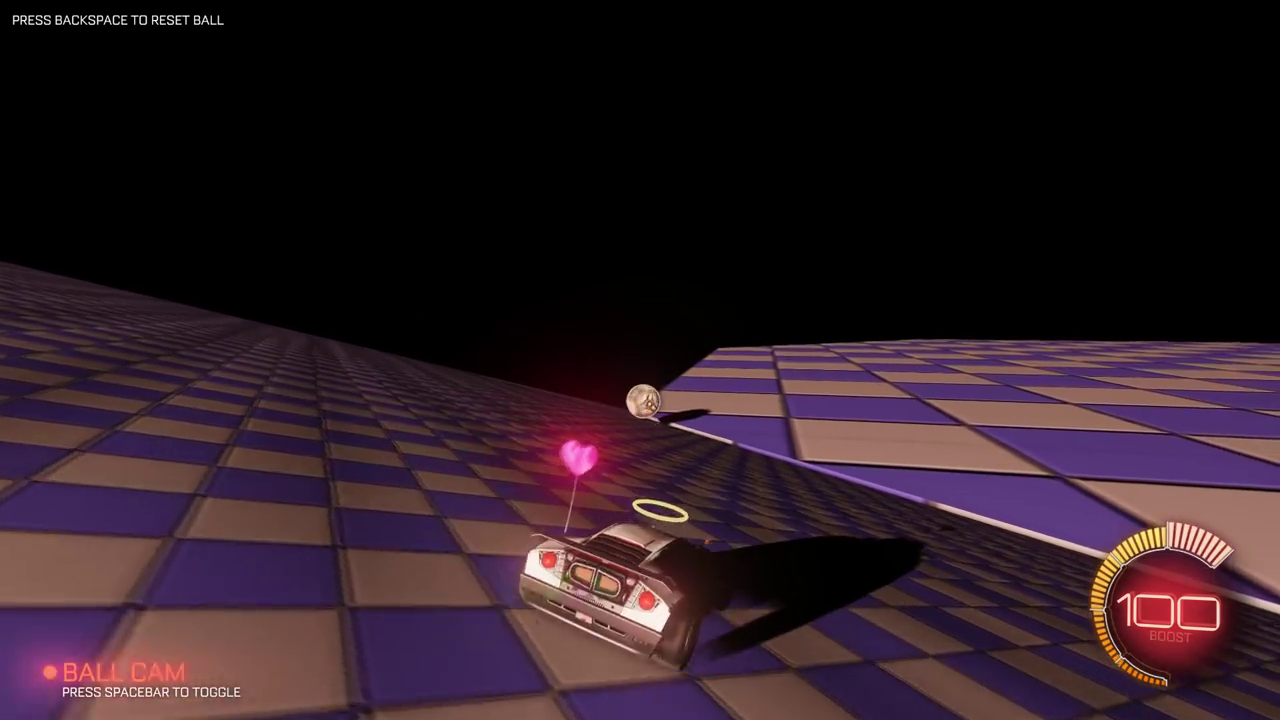
Step: Leave the test match and quit Rocket League, confirming the exit, to return to the Unreal Development Kit
key("Escape")
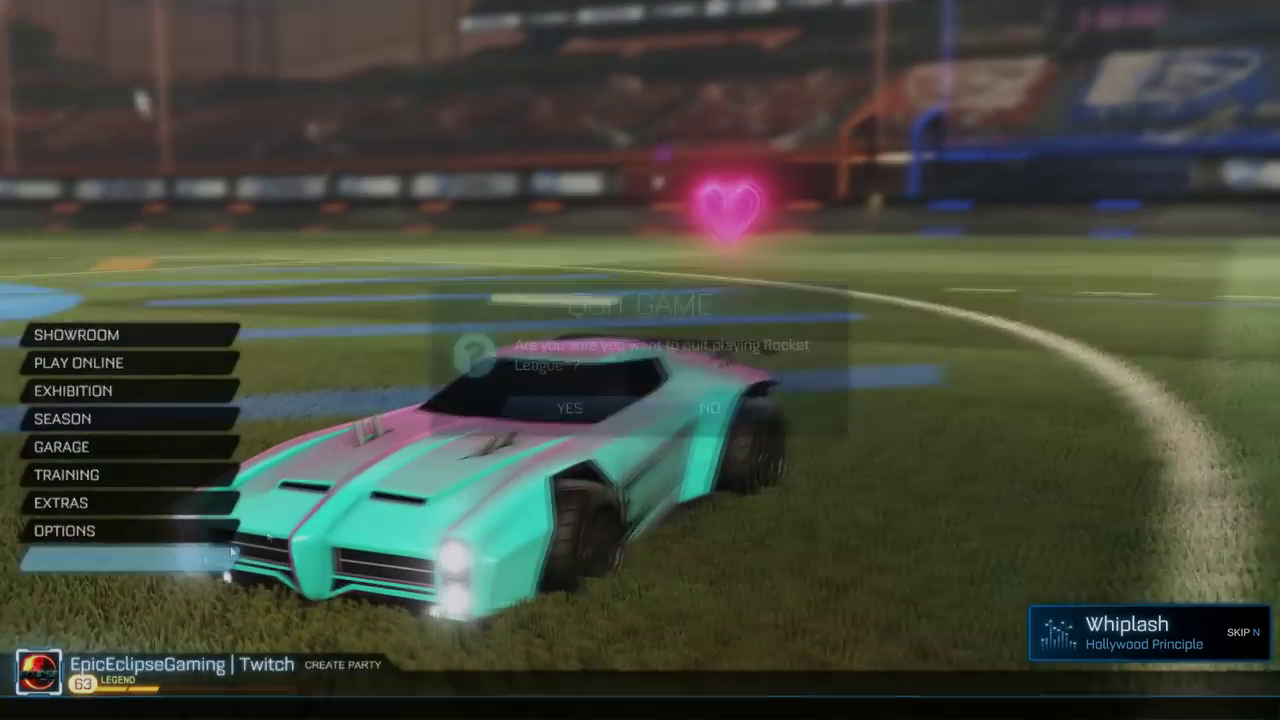
left_click(209, 560)
left_click(569, 406)
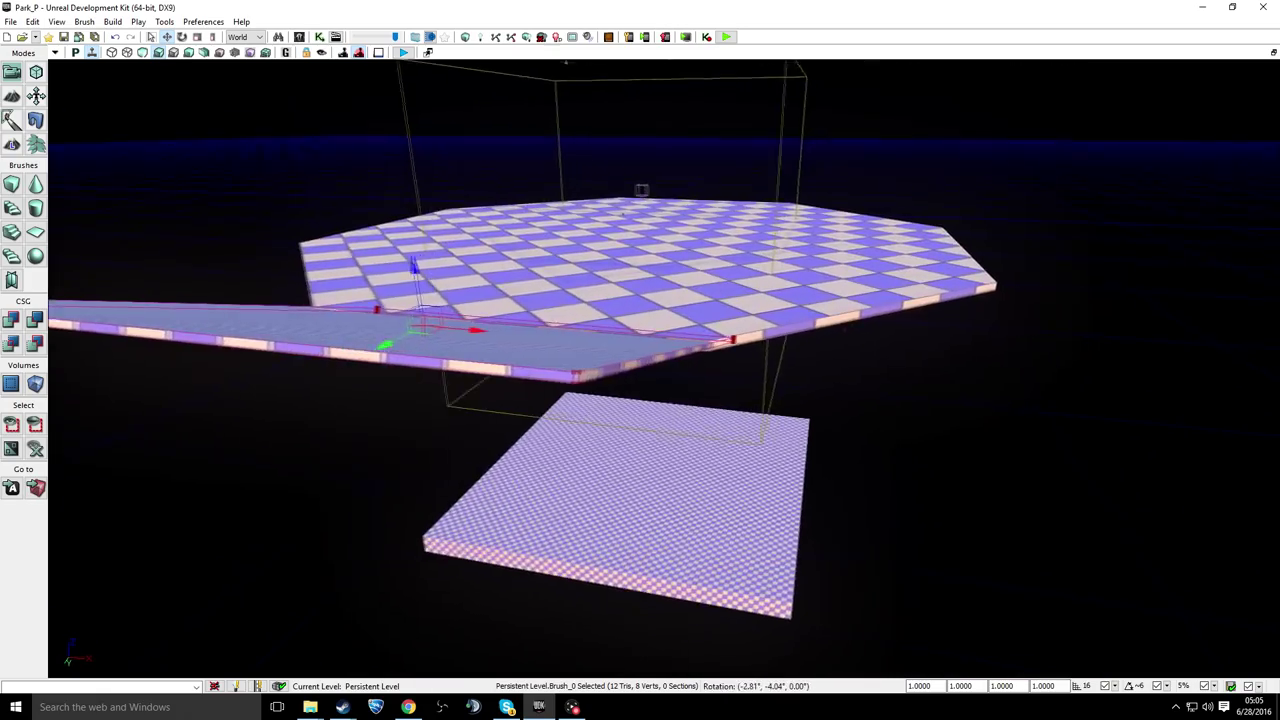
Step: Add solid geometry with CSG Add from the tilted builder brush at the floor's edge
right_click_drag(951, 382, 828, 512)
key("w")
key("d")
key("a")
key("s")
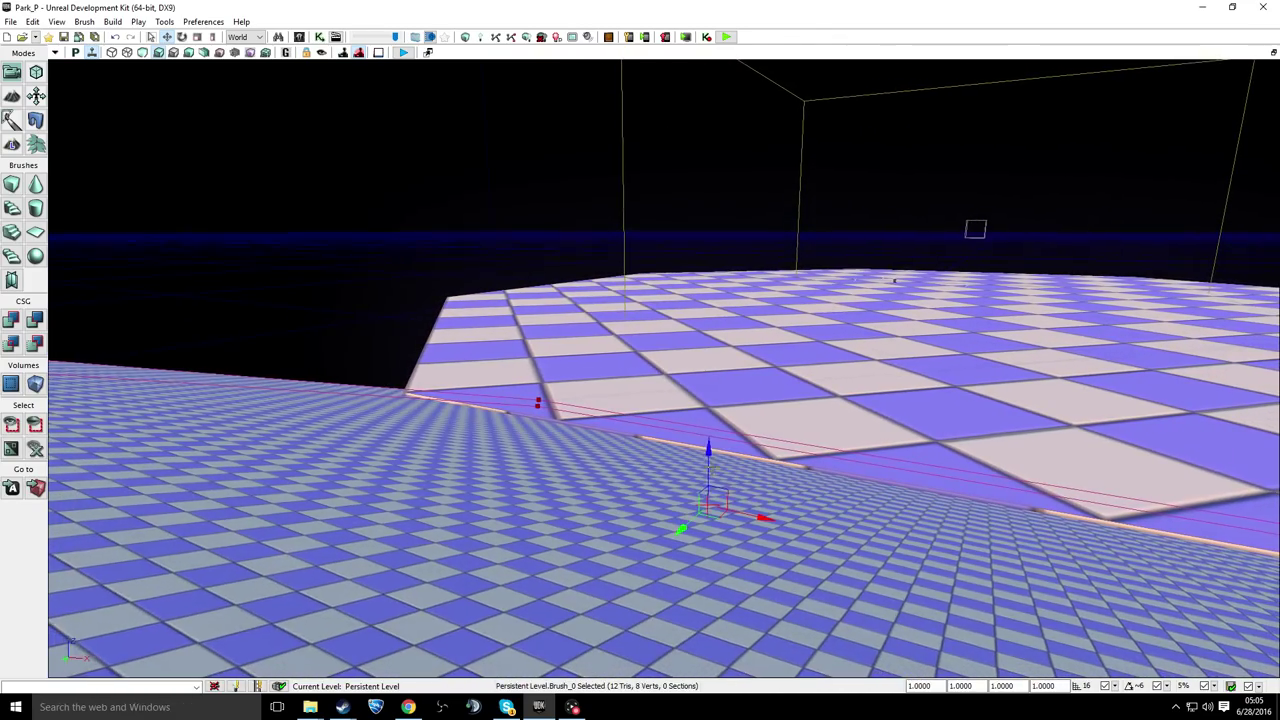
key("s")
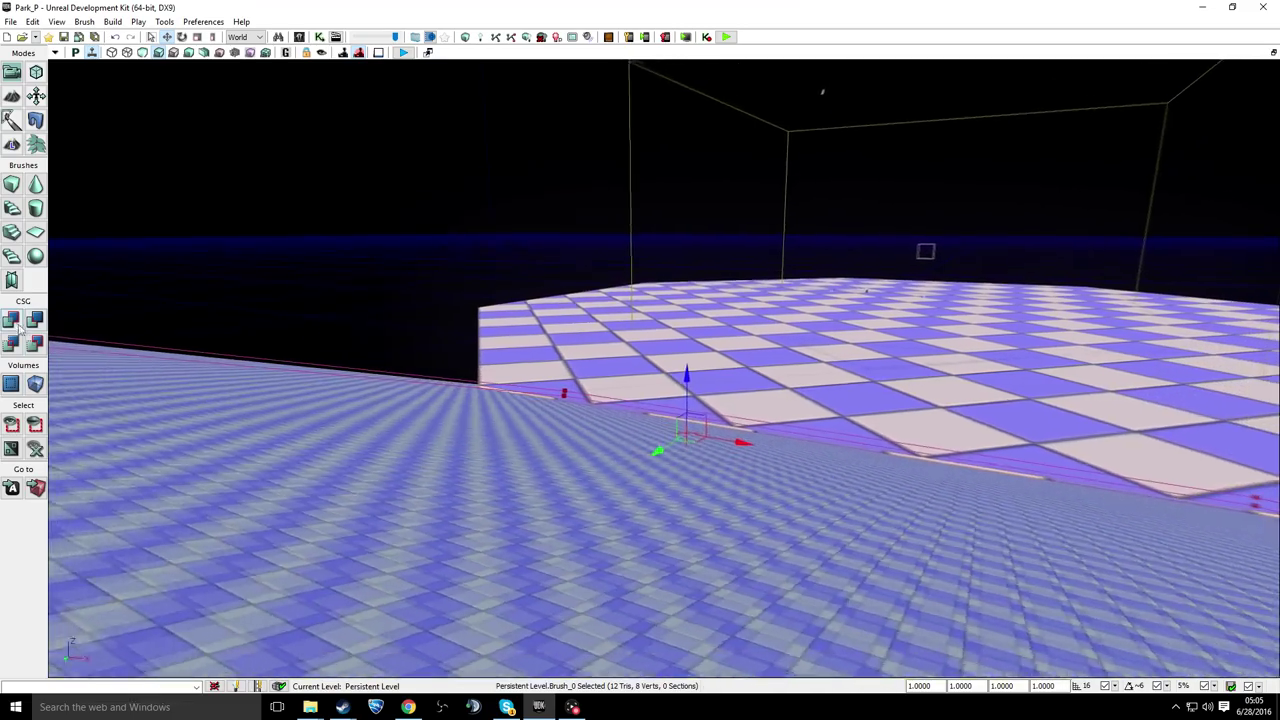
left_click(14, 325)
left_click(12, 320)
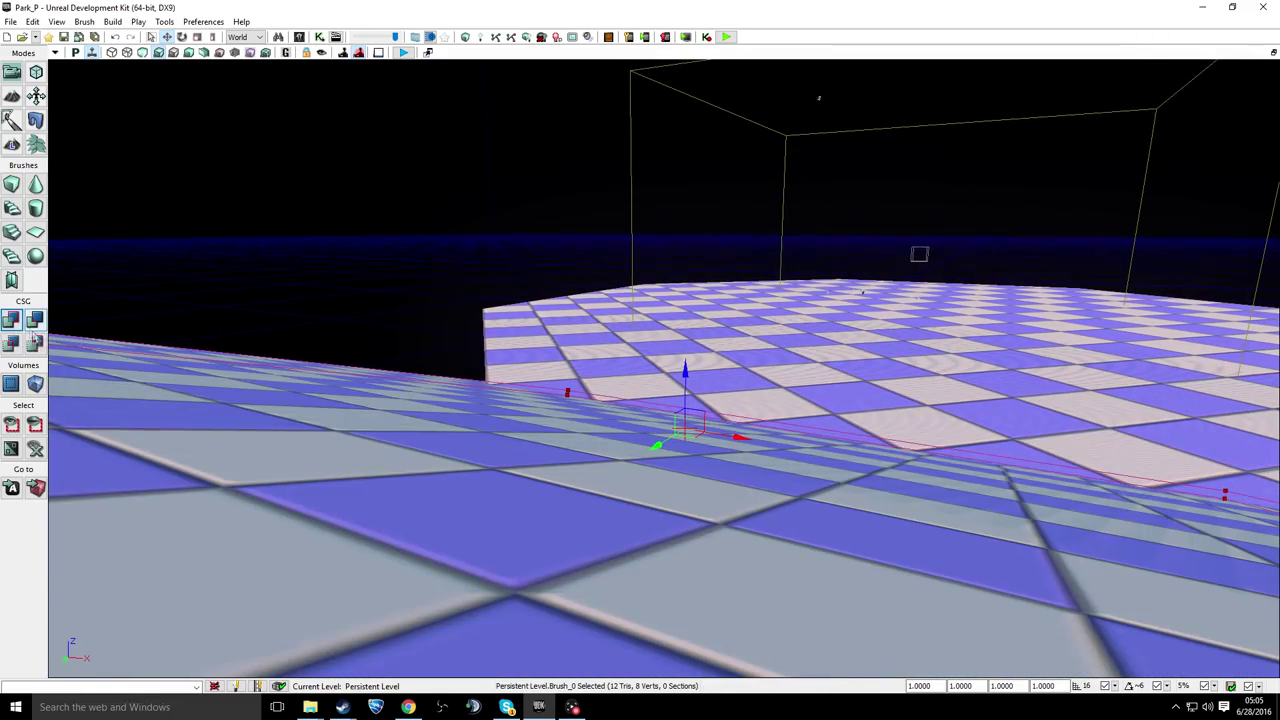
Step: Deselect the brush and examine how the added ramp meets the polygonal floor from above and below
left_click(863, 339)
key("w")
key("d")
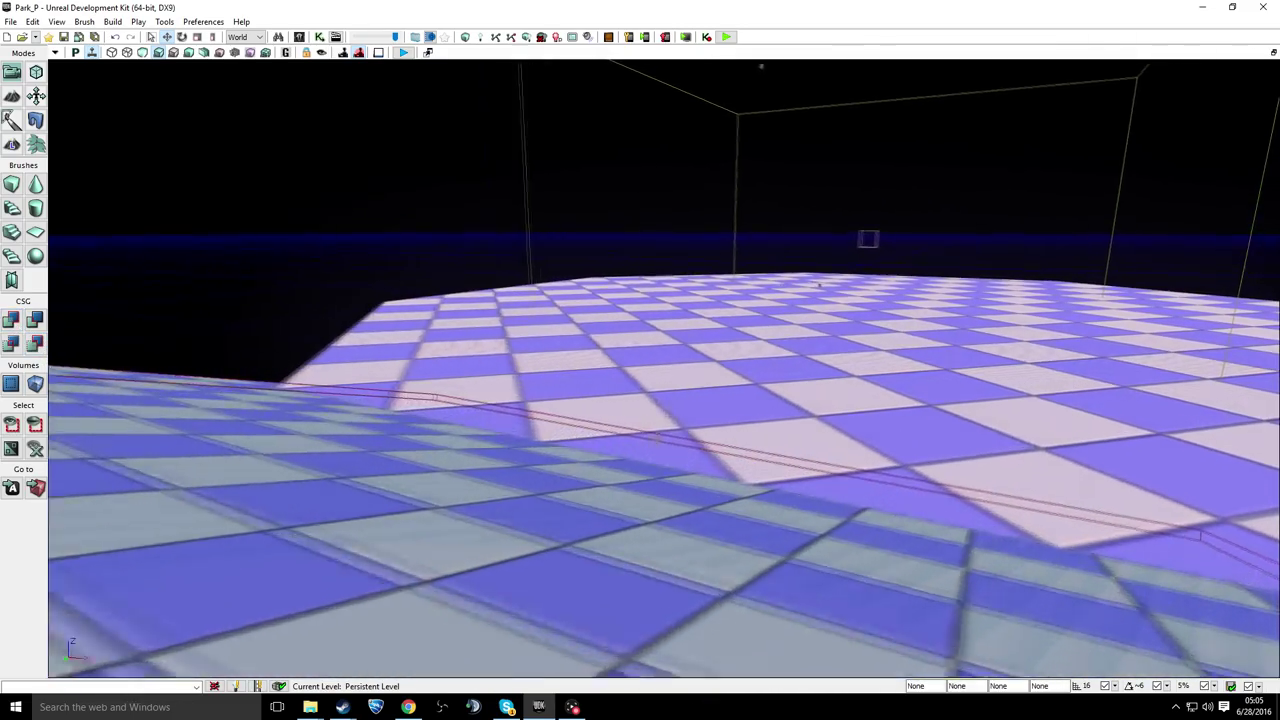
key("w")
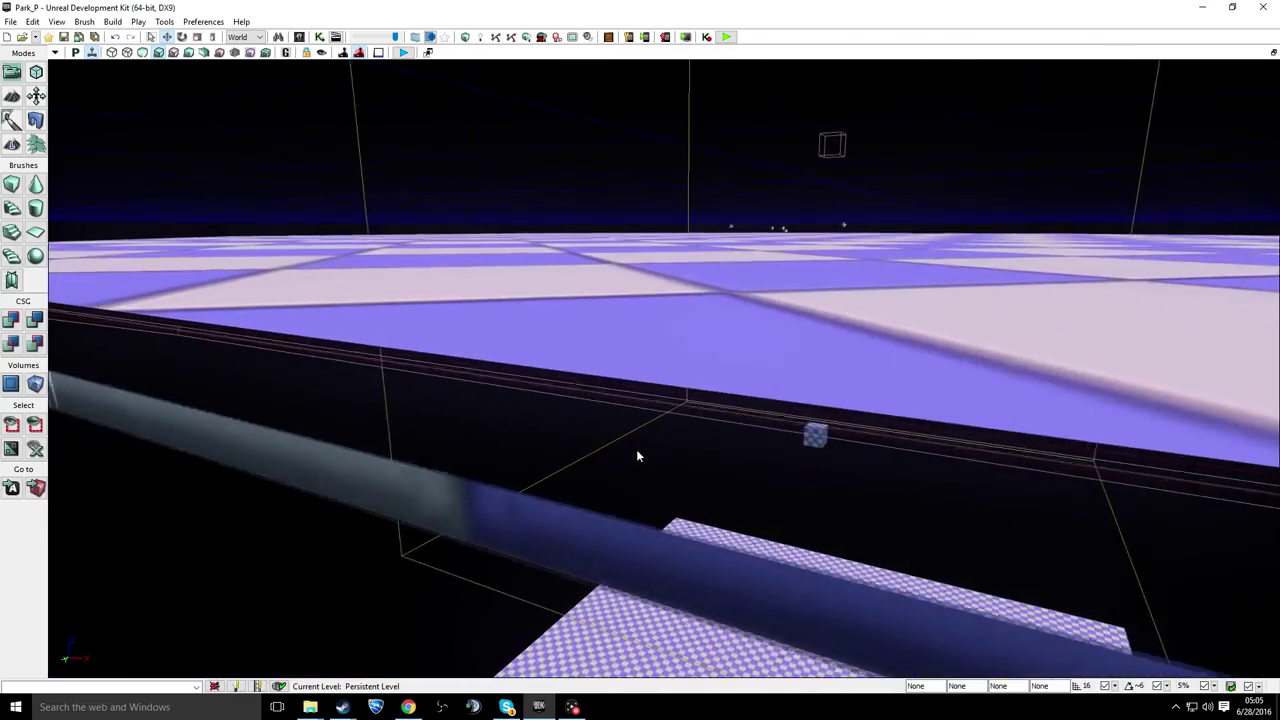
key("q")
key("s")
key("e")
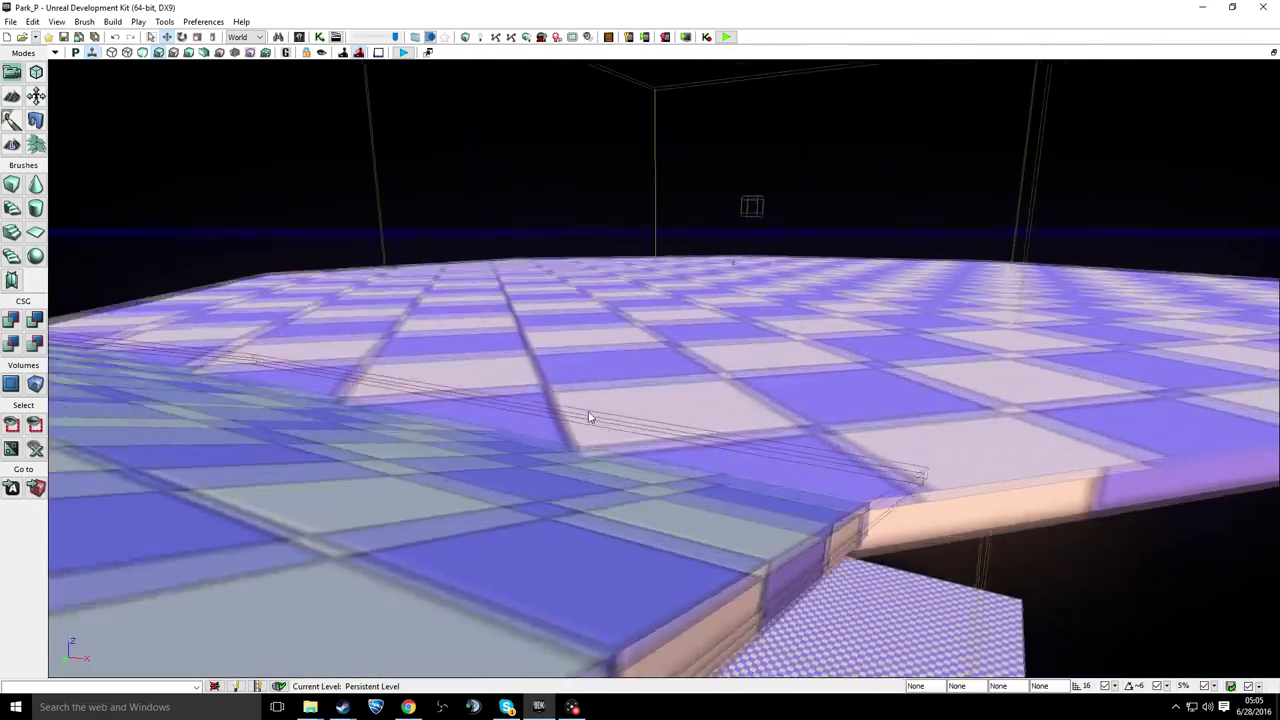
key("d")
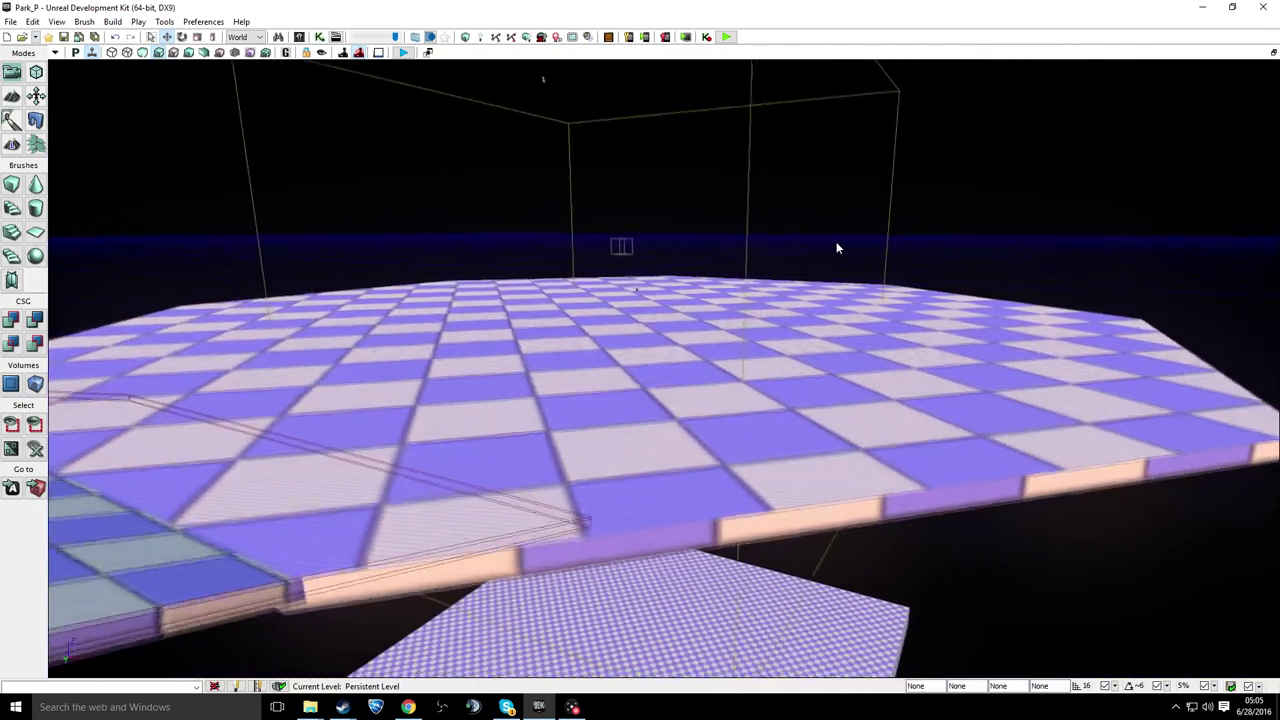
key("q")
key("e")
key("q")
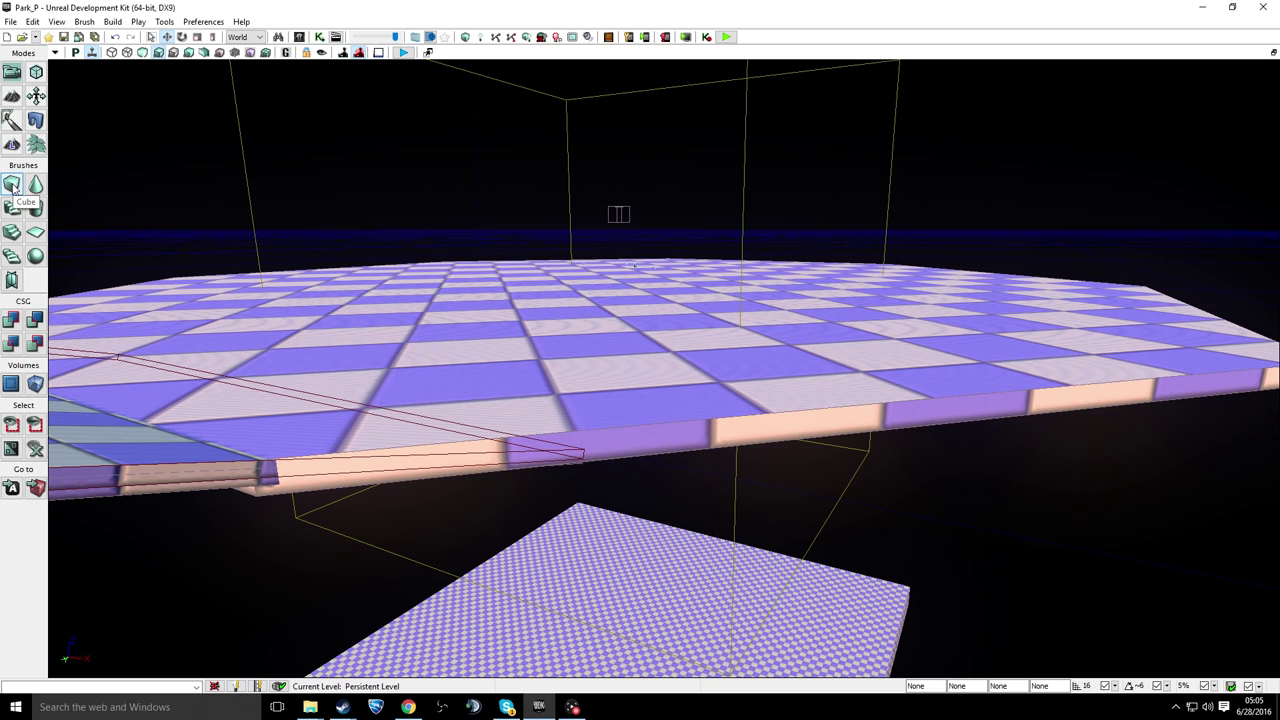
key("q")
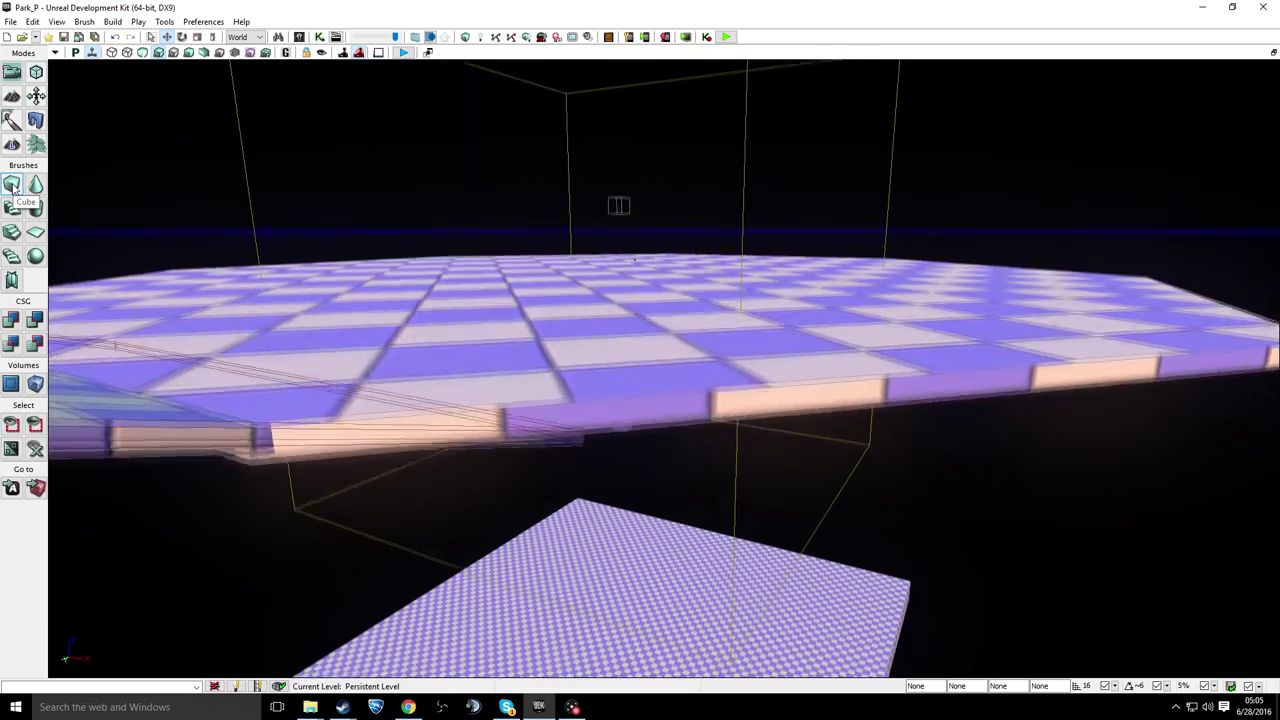
Step: Inspect the ramp's slope from the side and the adjoining floor edge still without a ramp
right_click_drag(449, 163, 265, 135)
key("s")
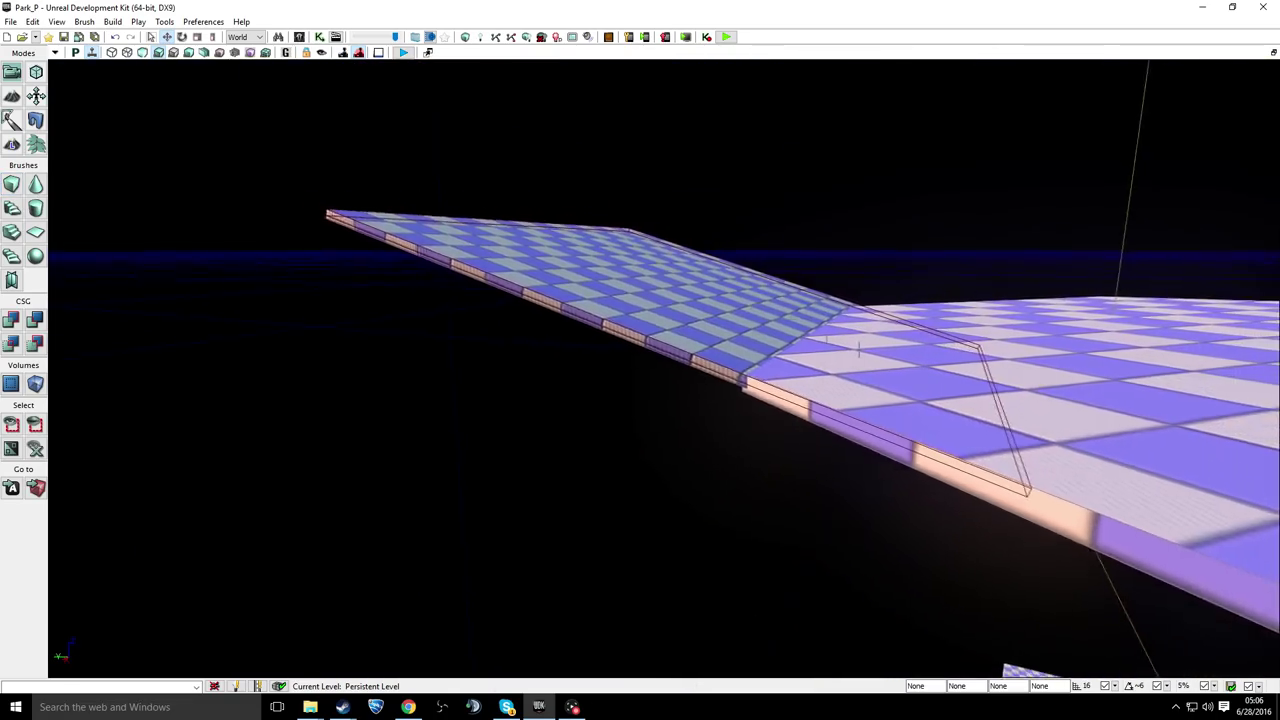
right_click_drag(449, 163, 504, 190)
key("s")
key("s")
key("w")
key("a")
right_click_drag(1020, 335, 1140, 353)
key("w")
key("a")
key("a")
right_click_drag(605, 348, 514, 306)
right_click_drag(577, 389, 647, 389)
right_click_drag(642, 448, 370, 500)
key("w")
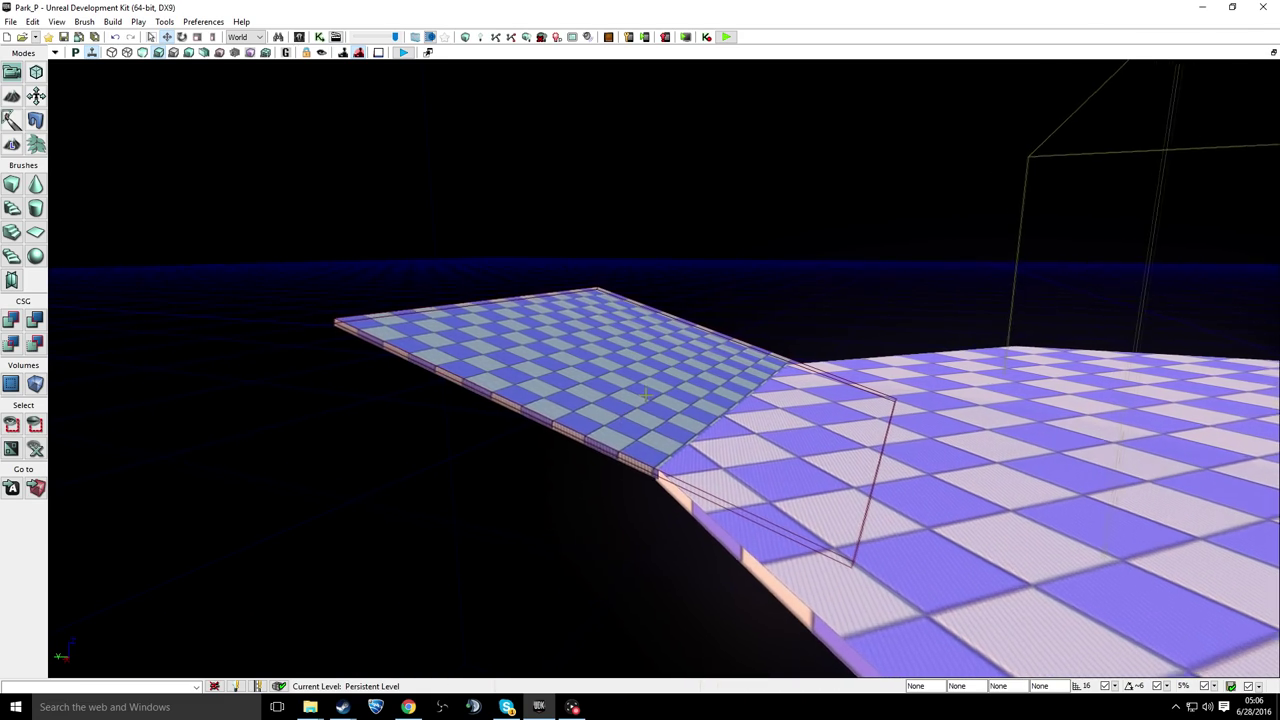
key("w")
right_click_drag(646, 394, 740, 375)
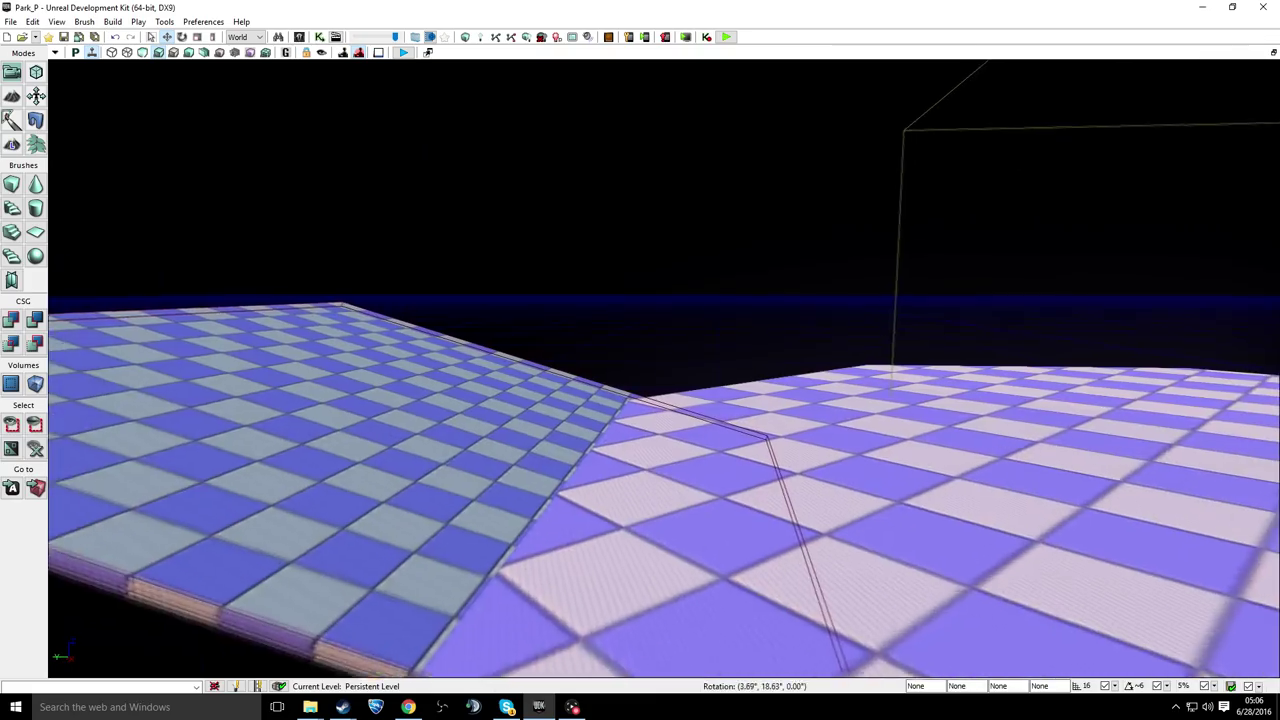
right_click_drag(675, 412, 671, 423)
key("w")
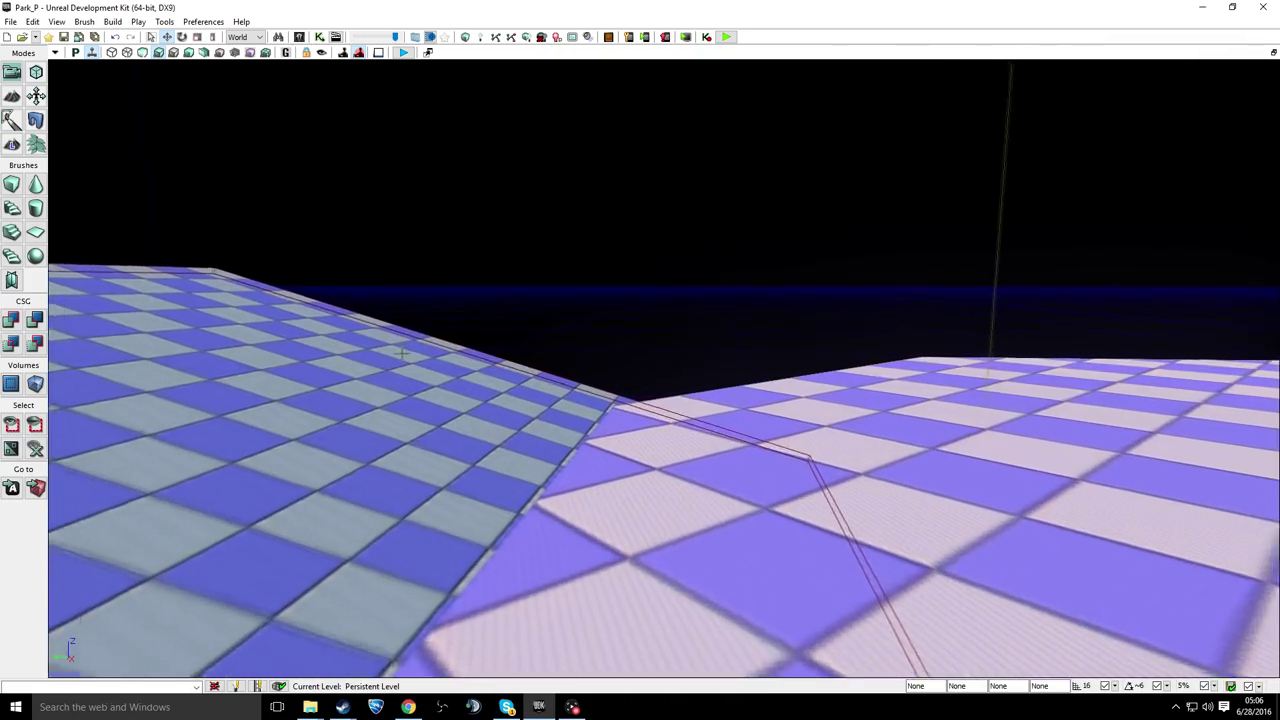
right_click_drag(402, 353, 200, 356)
key("s")
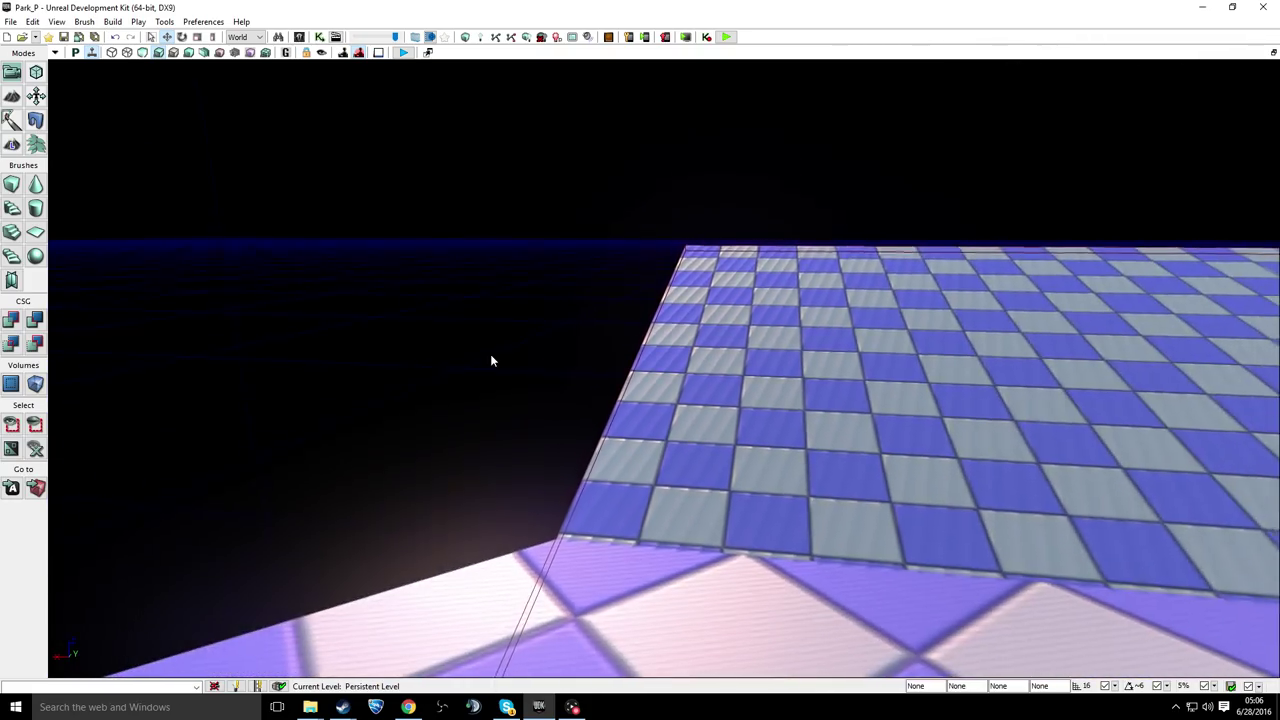
right_click_drag(490, 354, 1070, 392)
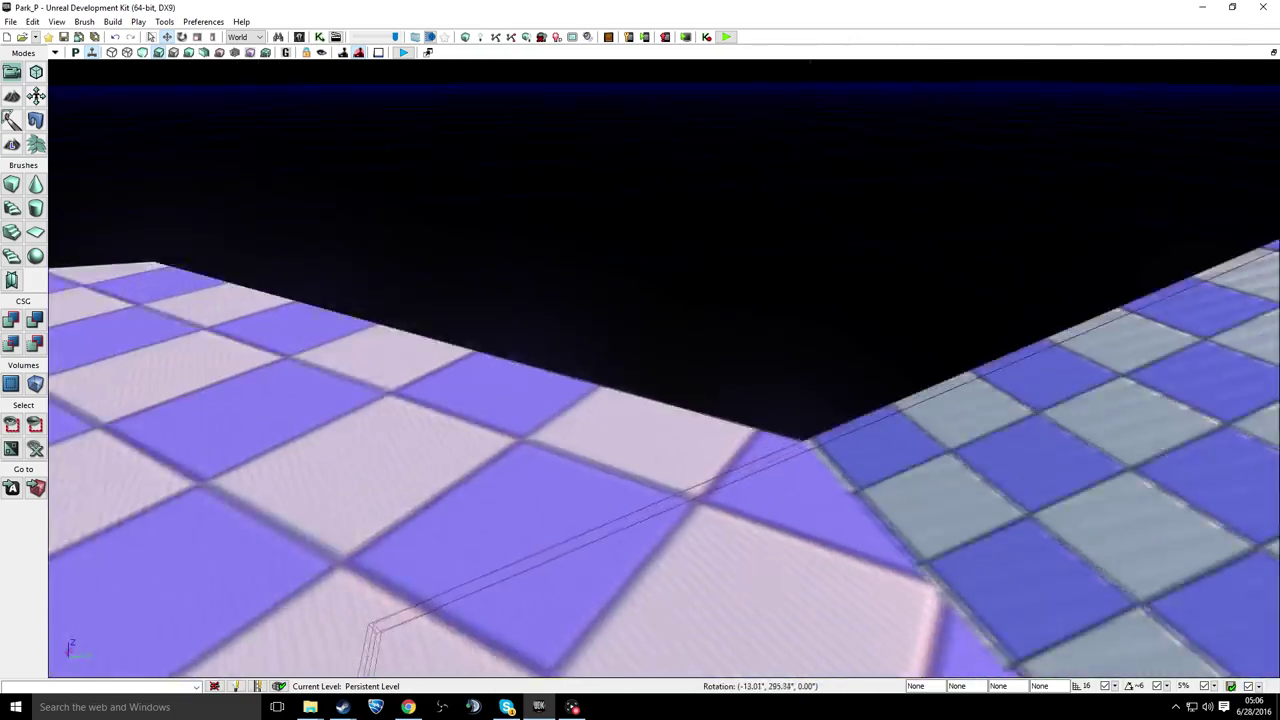
right_click_drag(690, 408, 860, 380)
scroll(500, 447, "up", 1)
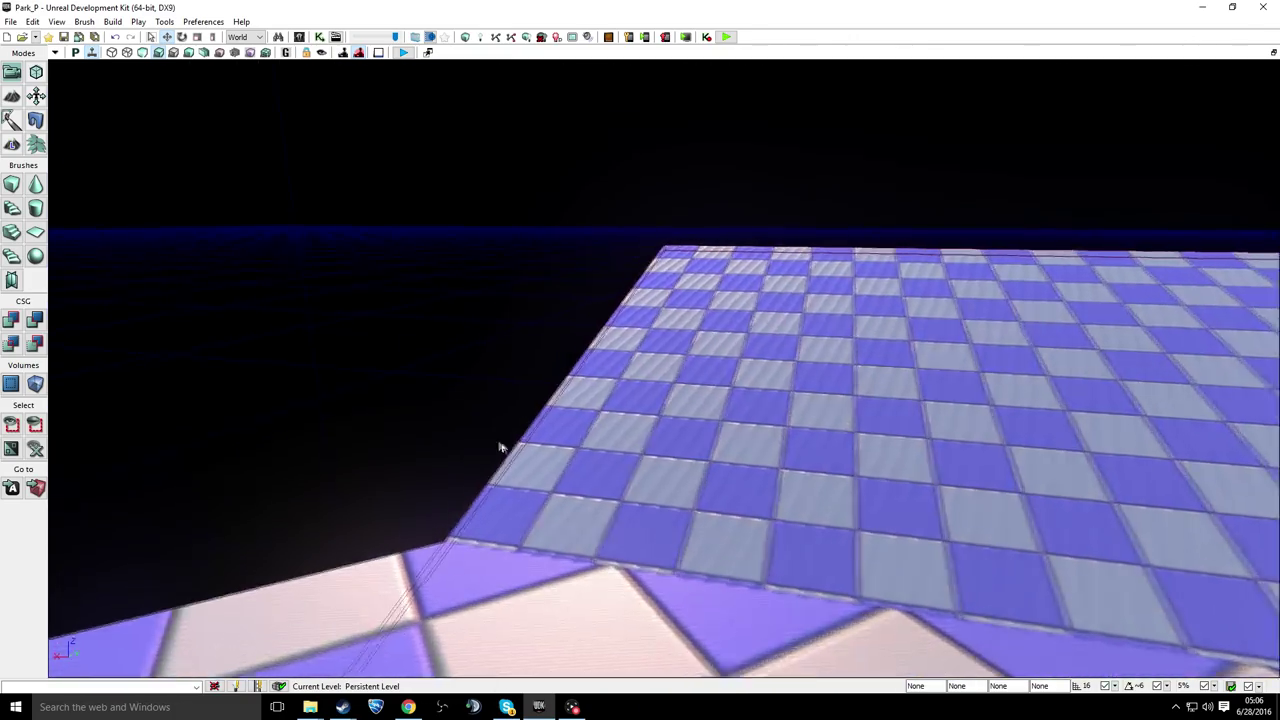
Step: Select the builder brush and move it sideways off the finished ramp towards the neighbouring floor edge
left_click(633, 450)
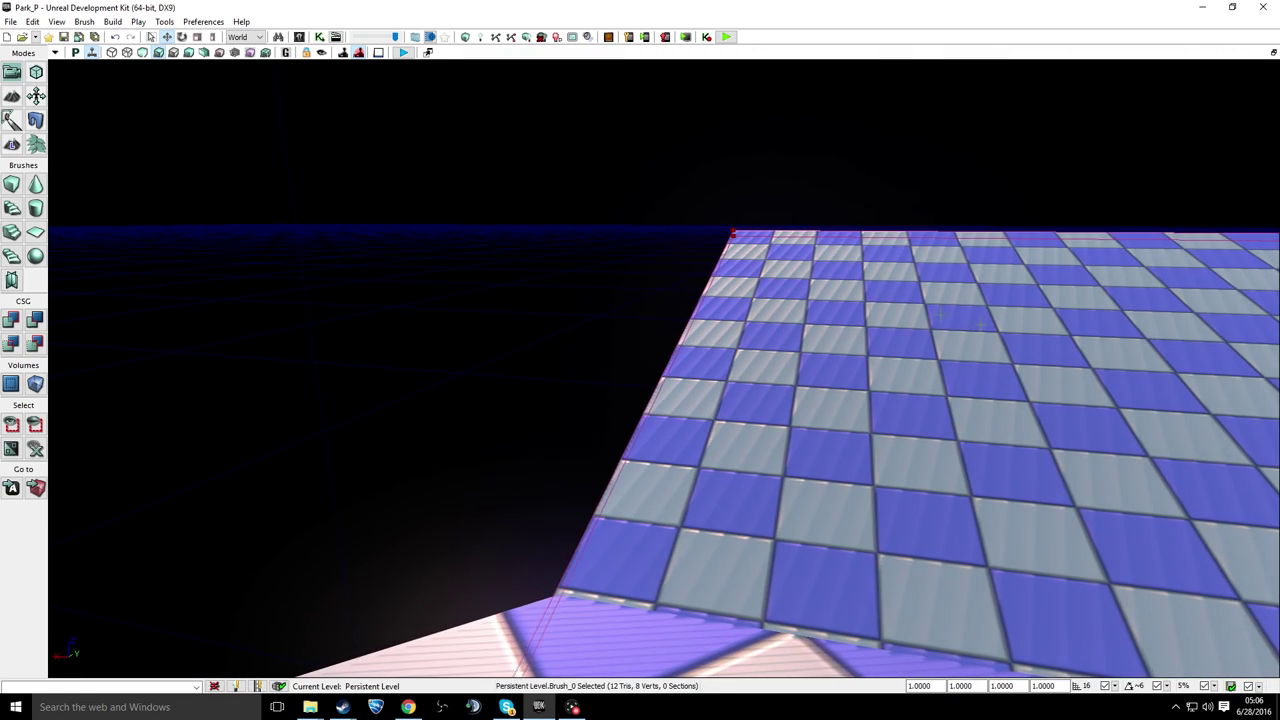
key("a")
key("s")
key("d")
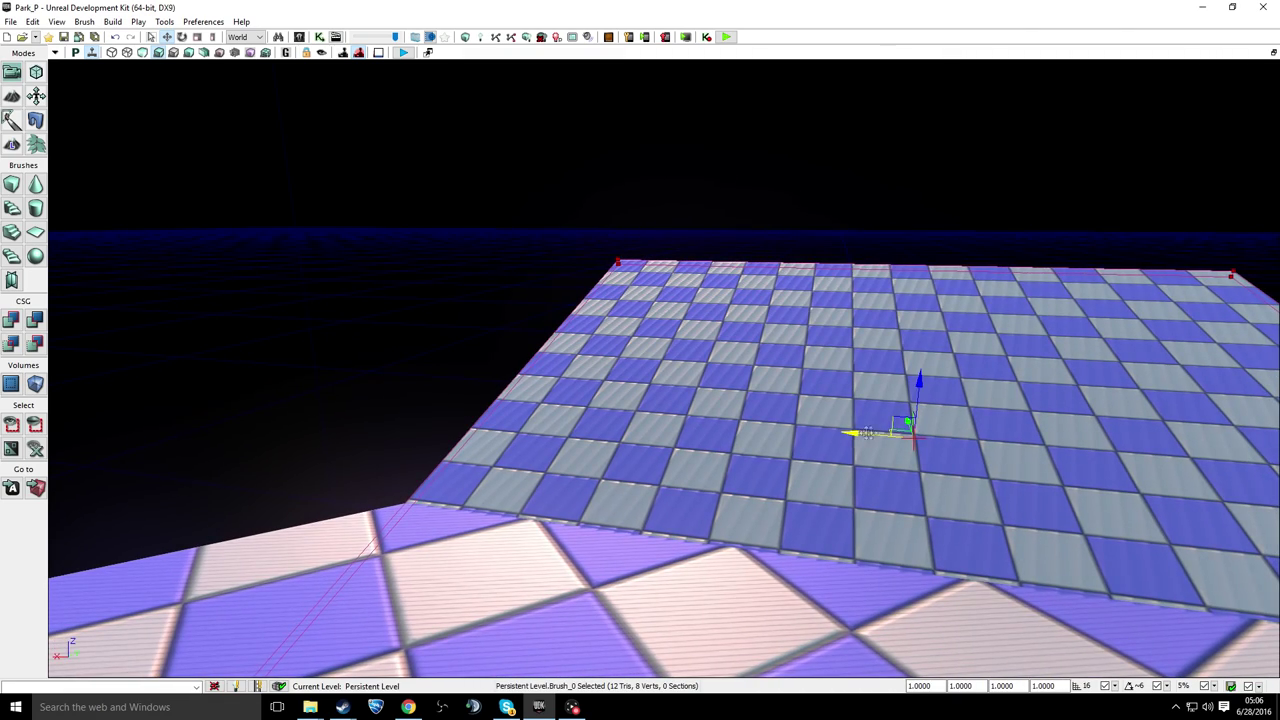
key("a")
left_click_drag(798, 422, 477, 399)
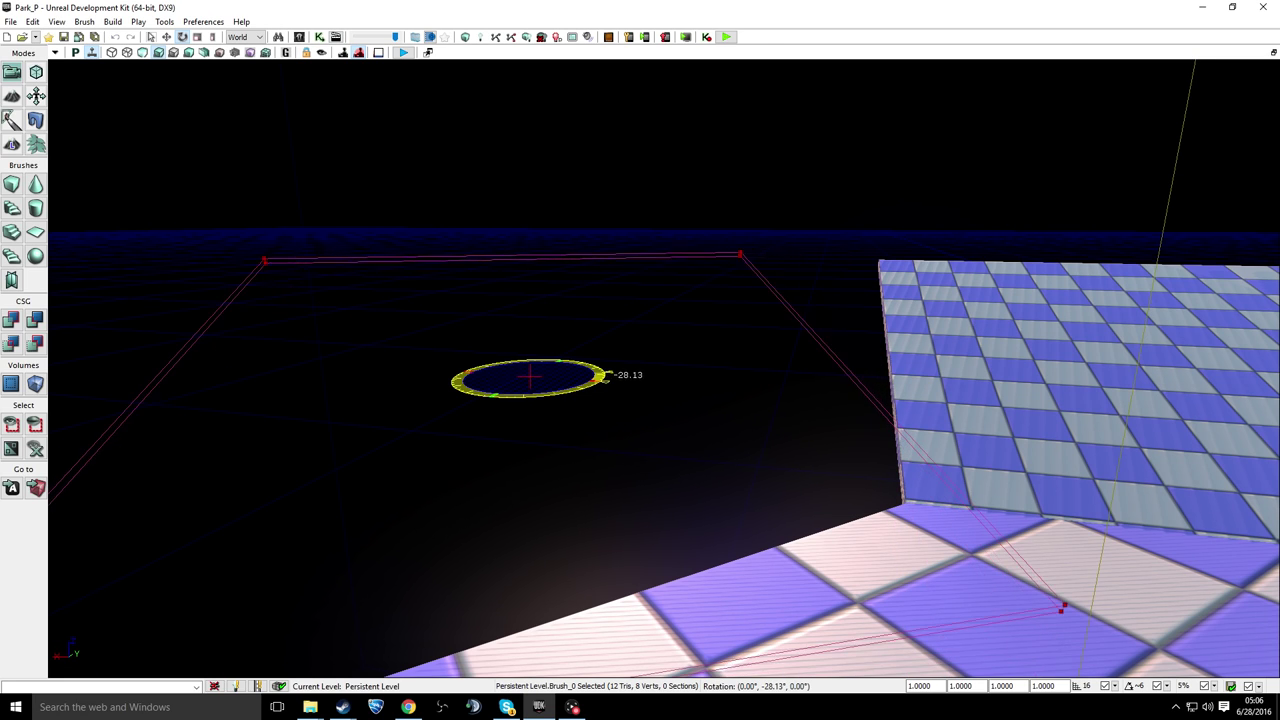
Step: Rotate the builder brush about the vertical axis to match the neighbouring floor edge and shift it towards the floor
mouse_move(788, 440)
left_mouse_down()
mouse_move(774, 457)
mouse_move(801, 454)
mouse_move(749, 466)
left_mouse_up()
key("space")
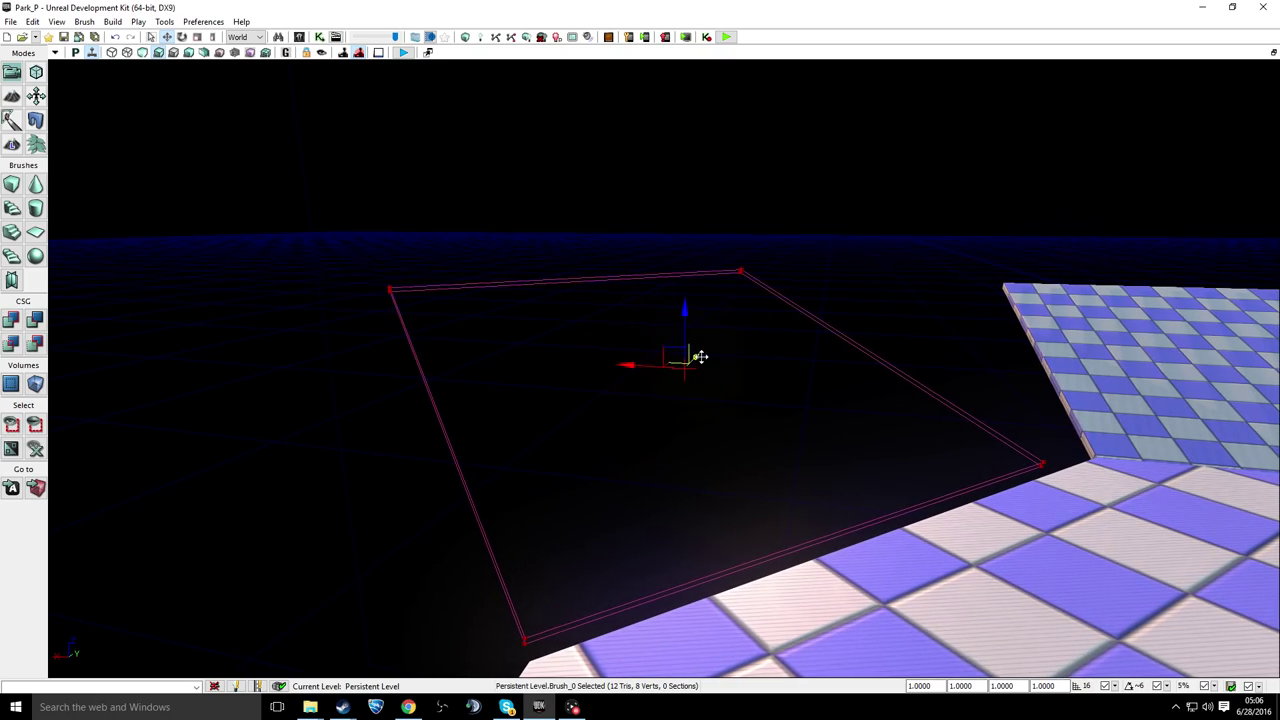
left_click_drag(671, 441, 690, 445)
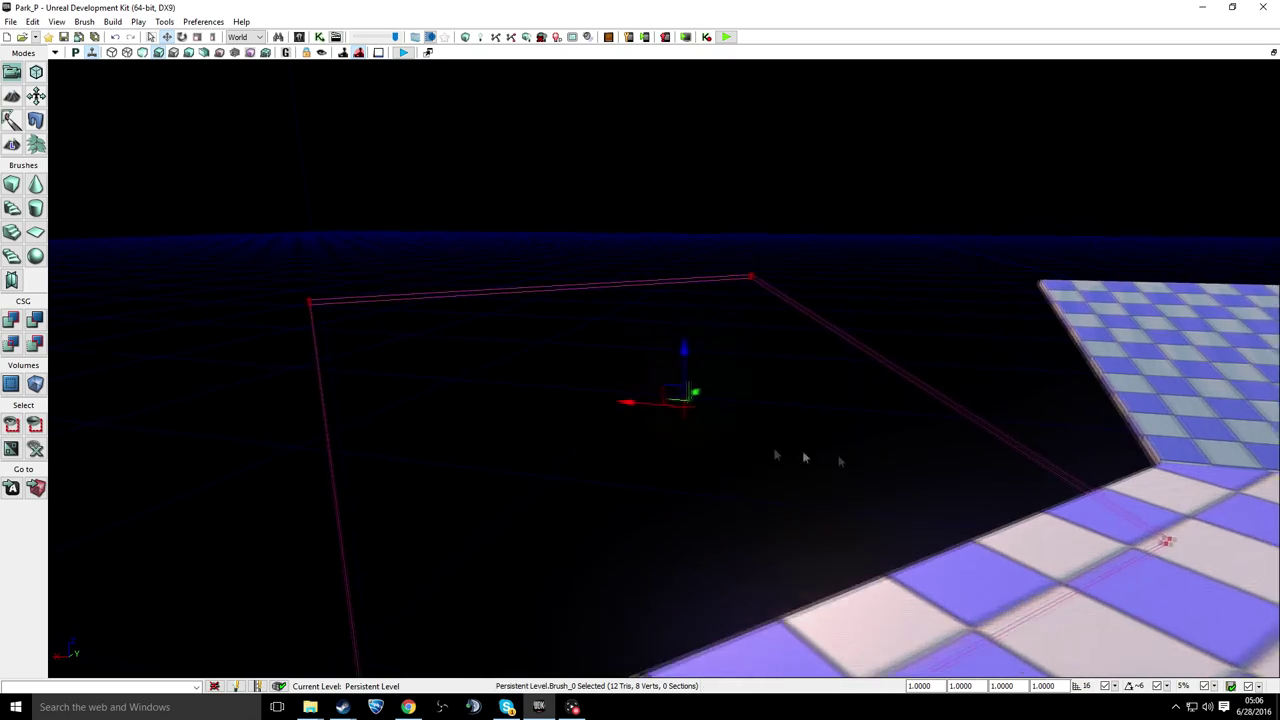
Step: Shift the builder brush horizontally so its lower end overlaps the neighbouring floor edge beside the first ramp
right_click_drag(988, 456, 1092, 535)
right_click_drag(983, 455, 1068, 391)
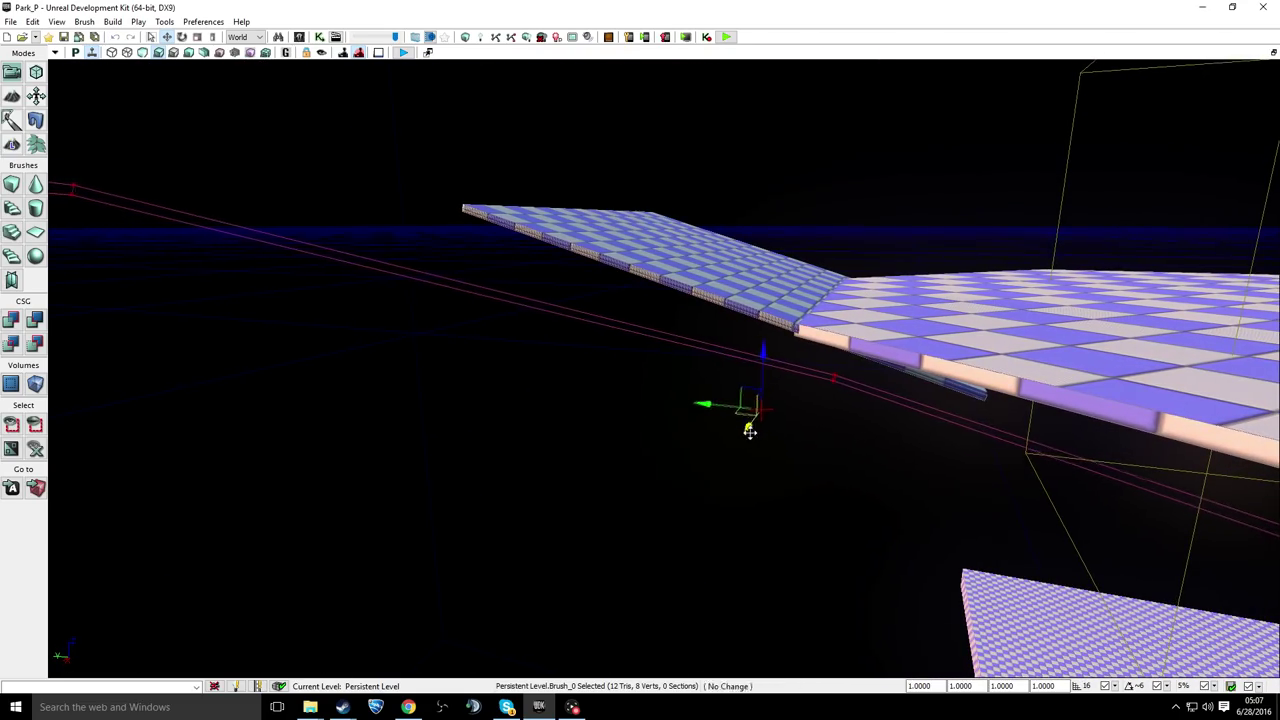
left_click_drag(826, 377, 828, 364)
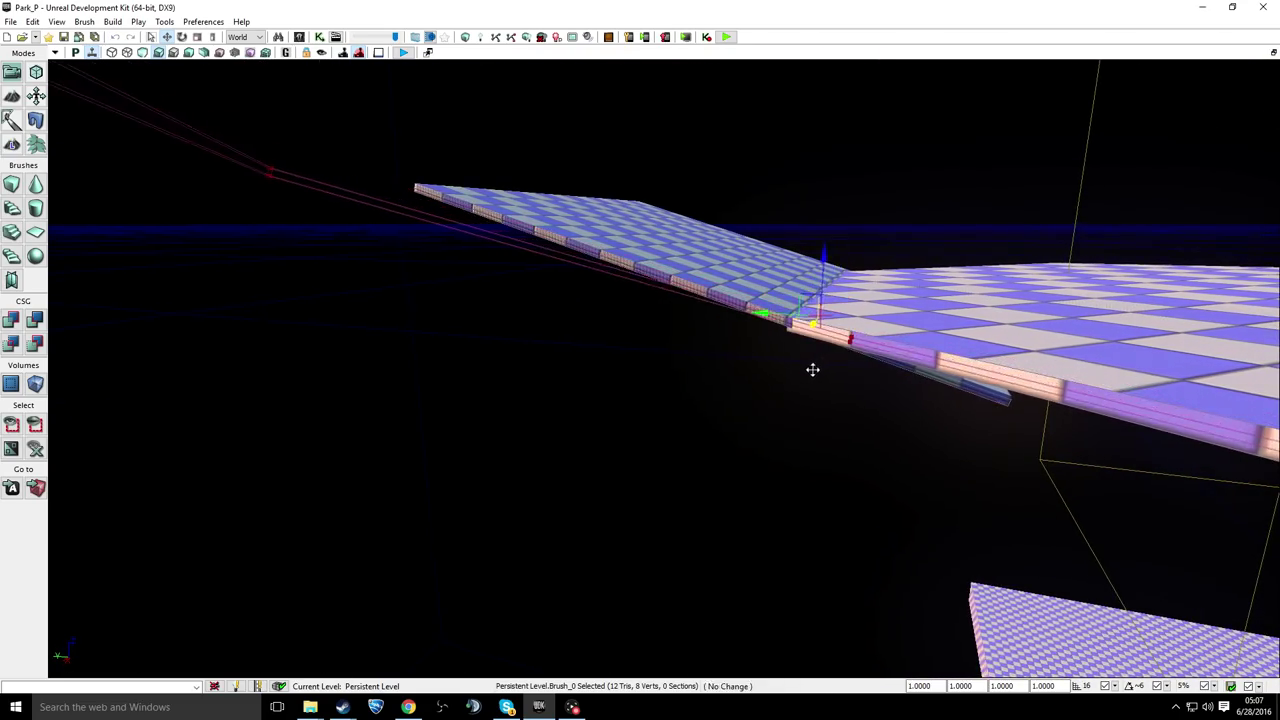
middle_click_drag(803, 383, 171, 269)
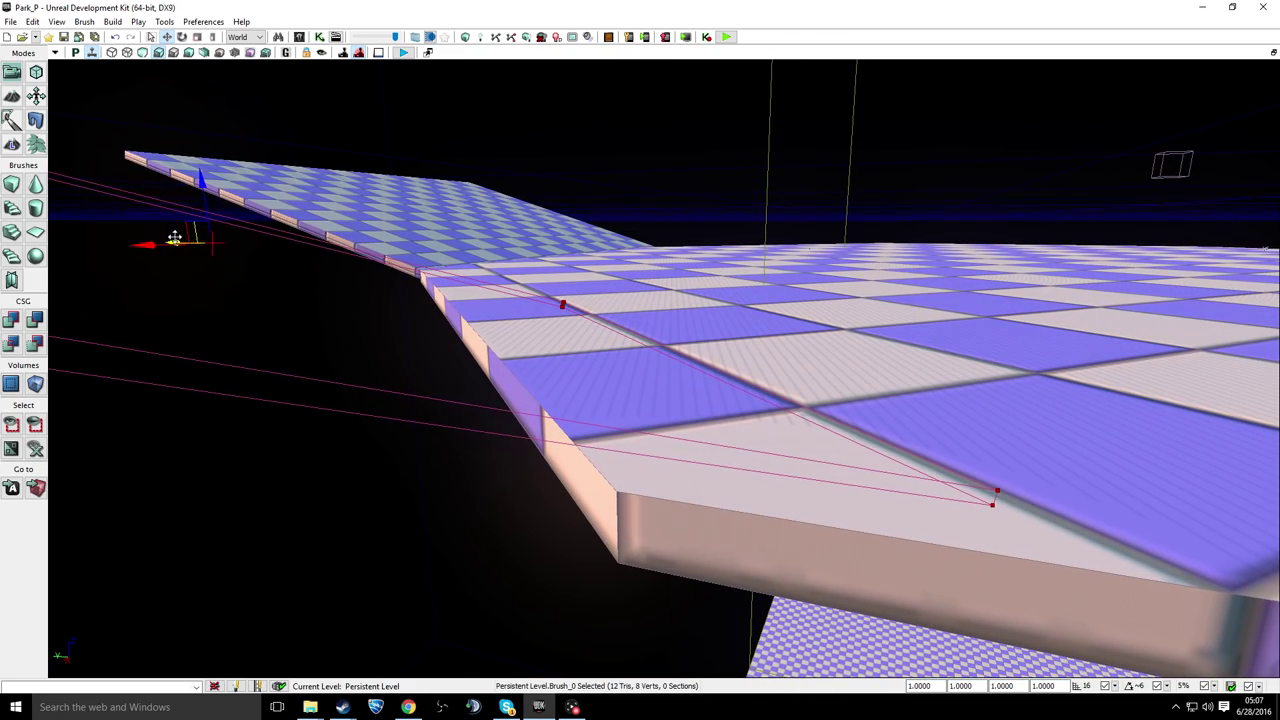
left_click_drag(174, 238, 203, 244)
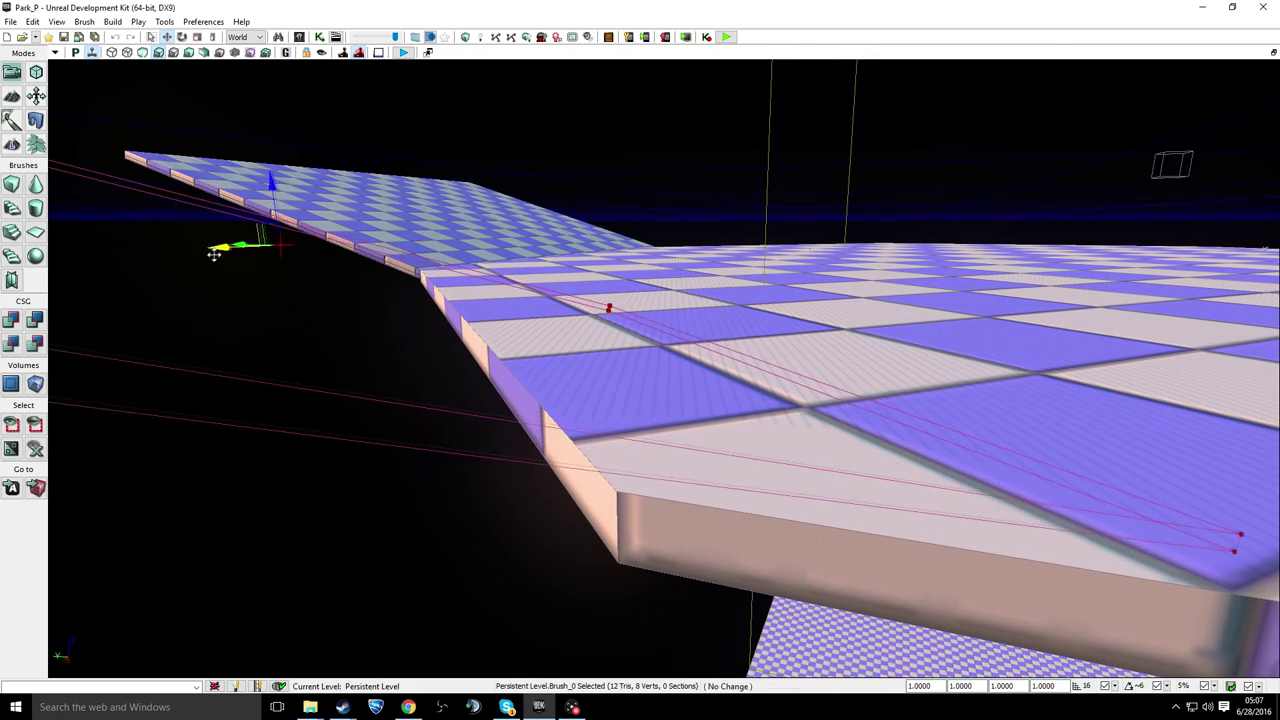
Step: Inspect from several sides how the builder brush overlaps the floor edge and corners next to the first ramp
key("a")
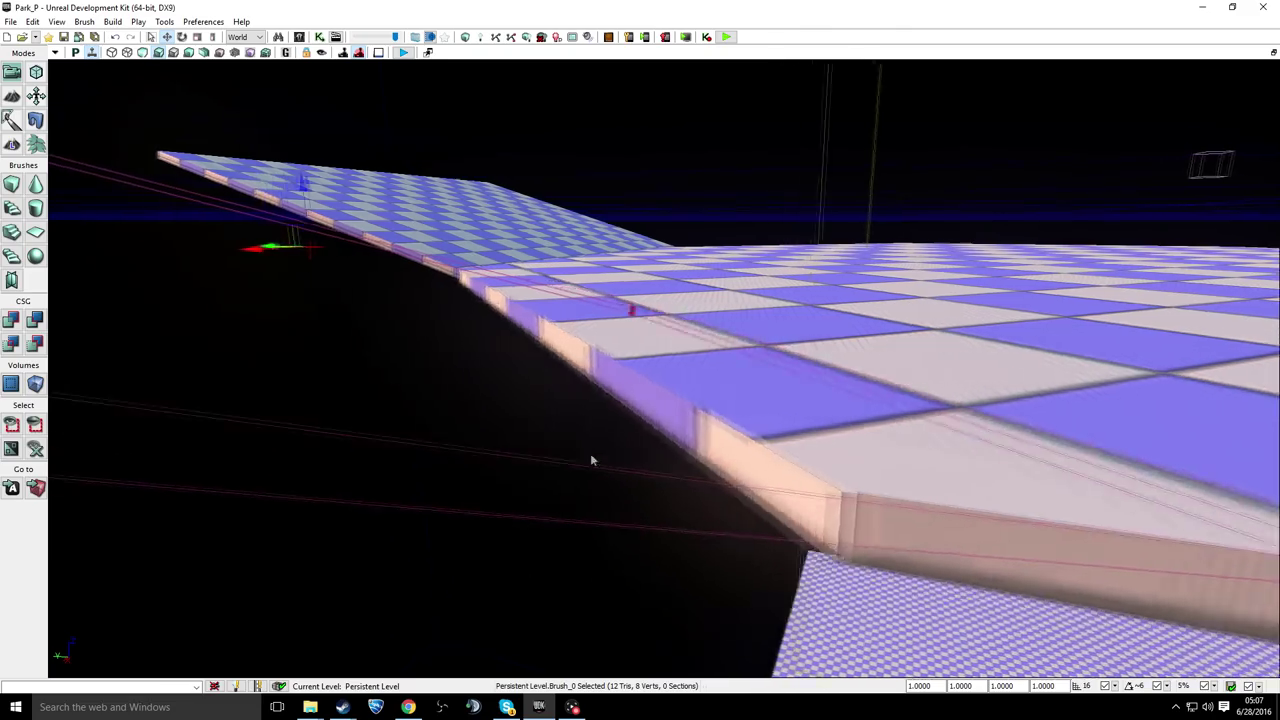
mouse_move(594, 459)
right_mouse_down()
mouse_move(730, 430)
mouse_move(765, 455)
mouse_move(840, 458)
right_mouse_up()
key("q")
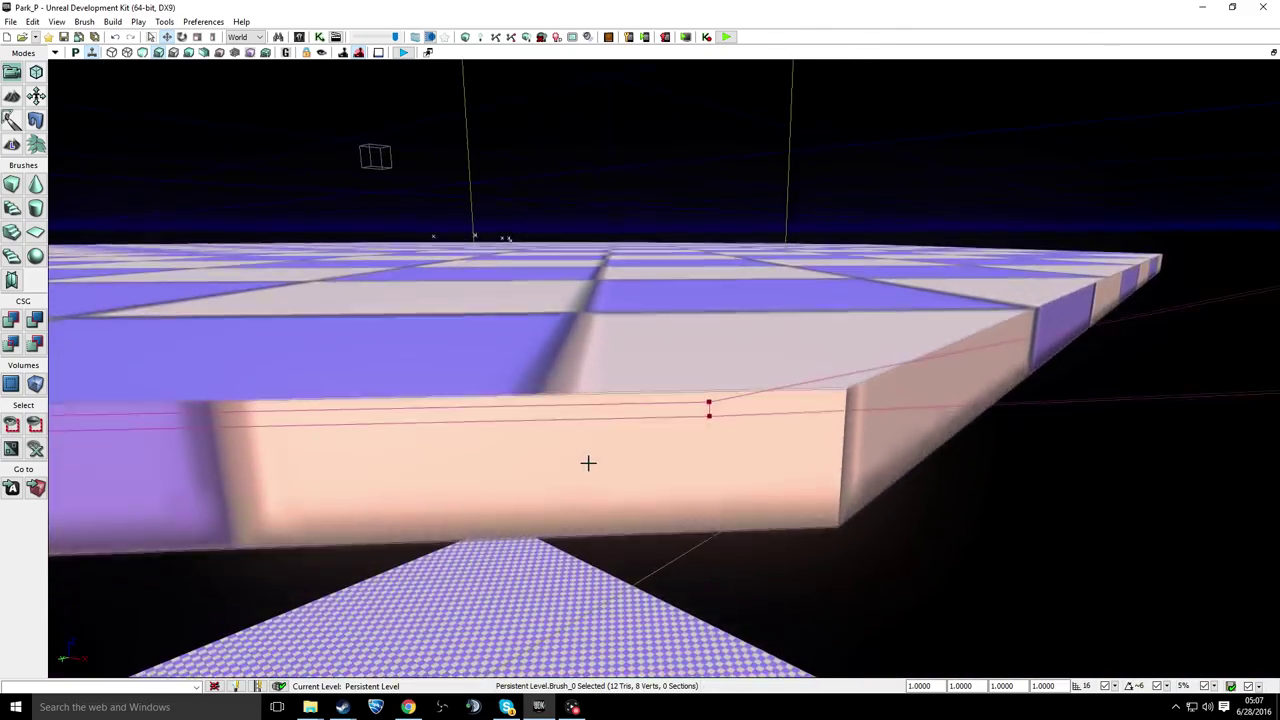
key("e")
key("q")
right_click_drag(594, 457, 8, 455)
key("q")
key("w")
key("e")
key("q")
key("e")
key("s")
mouse_move(541, 464)
right_mouse_down()
mouse_move(518, 459)
mouse_move(537, 457)
right_mouse_up()
key("w")
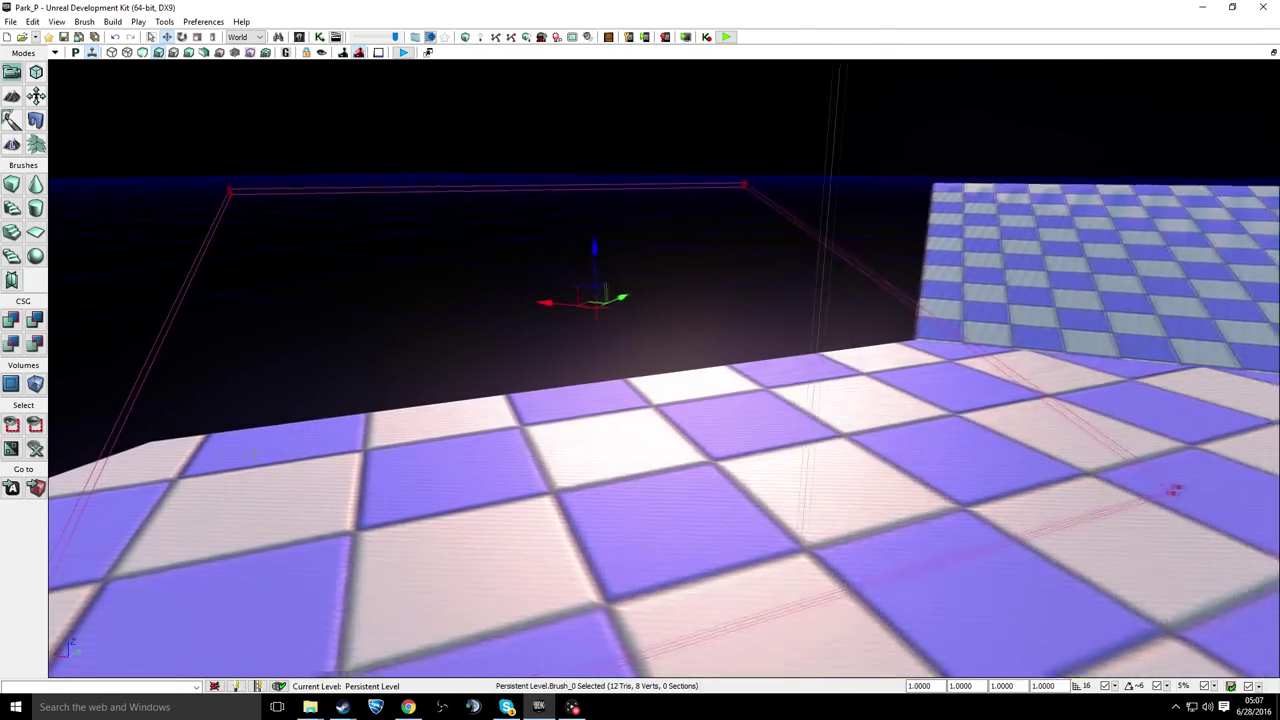
key("a")
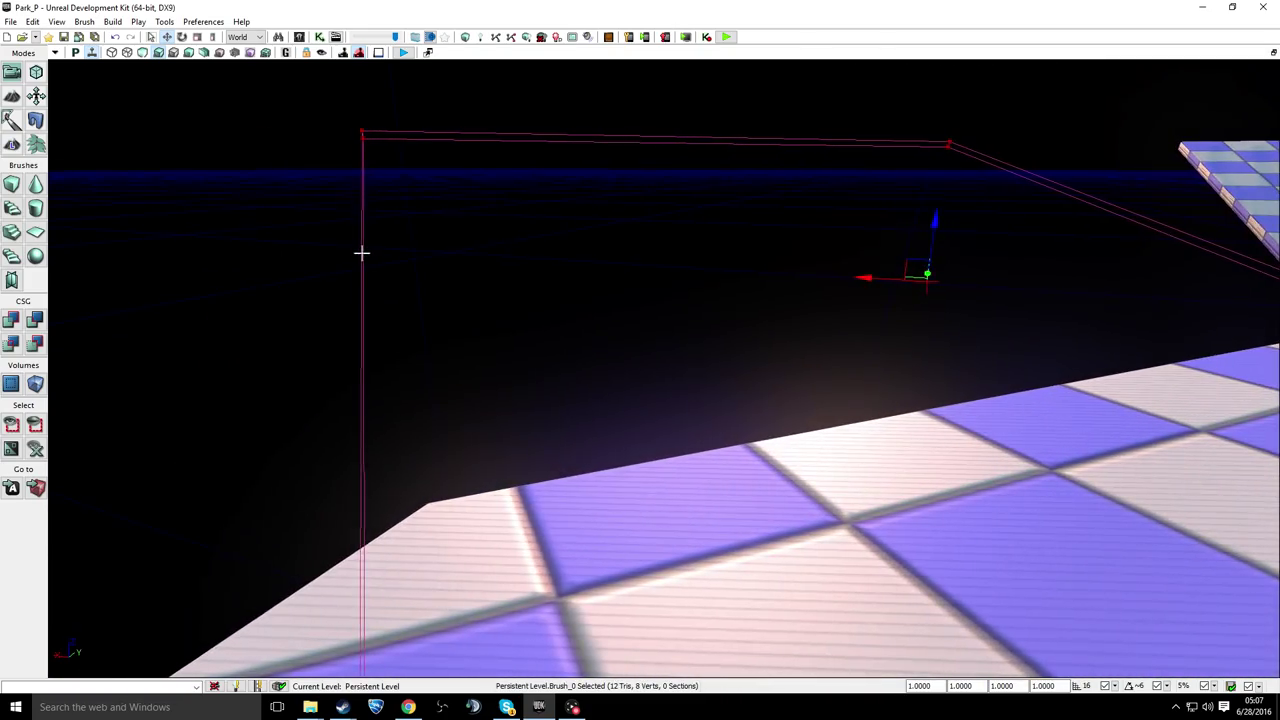
right_click_drag(360, 252, 555, 285)
key("a")
key("s")
right_click_drag(174, 177, 171, 280)
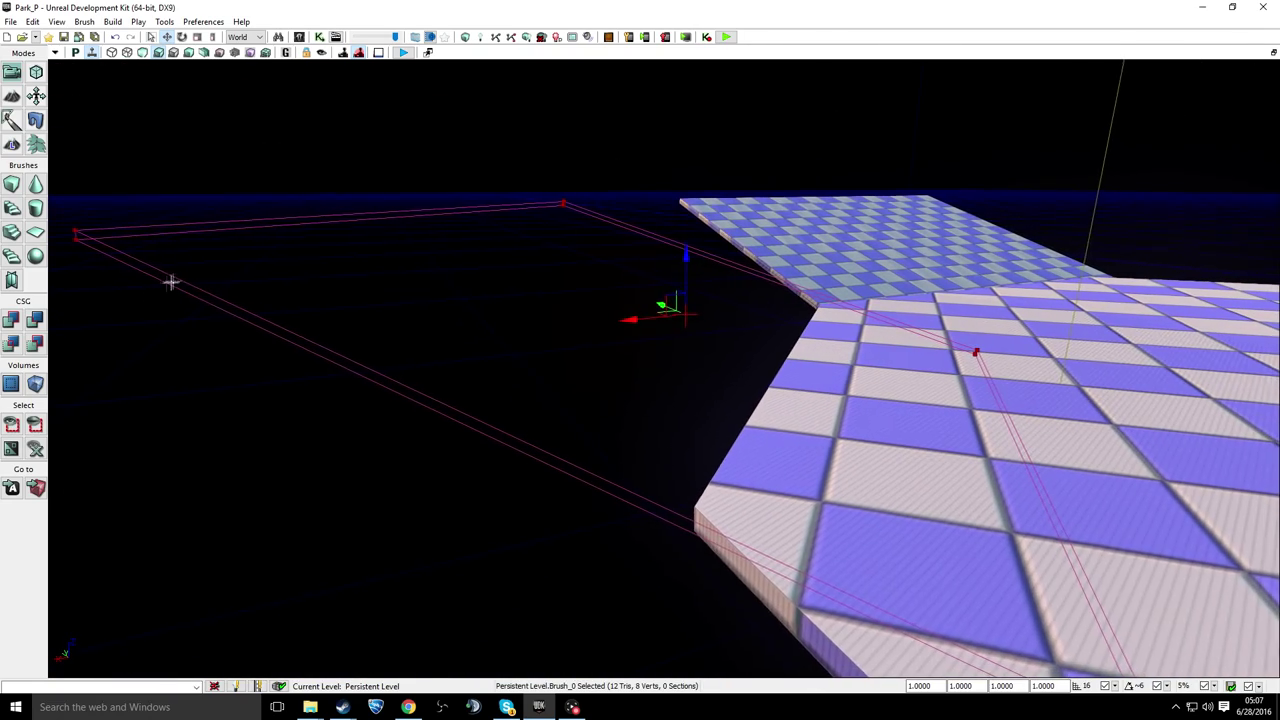
Step: Add a BlockingVolume in the shape of the builder brush at the second ramp's position
right_click(186, 280)
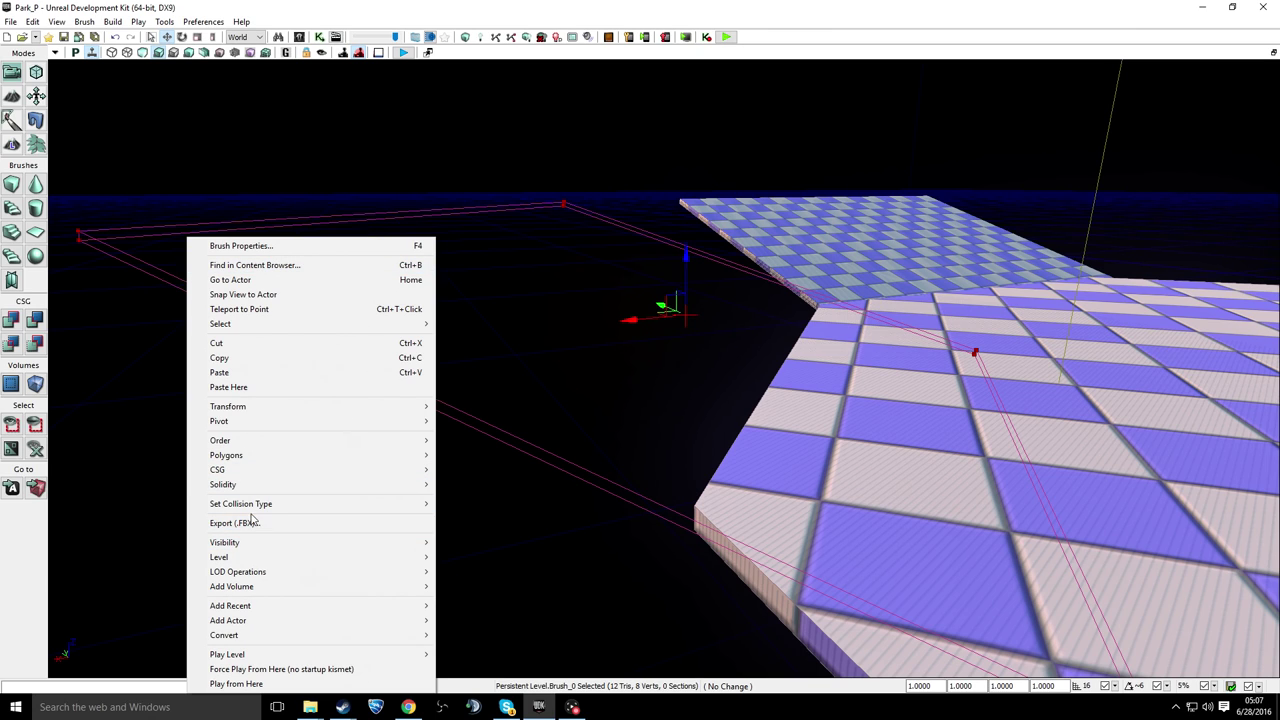
left_click(457, 508)
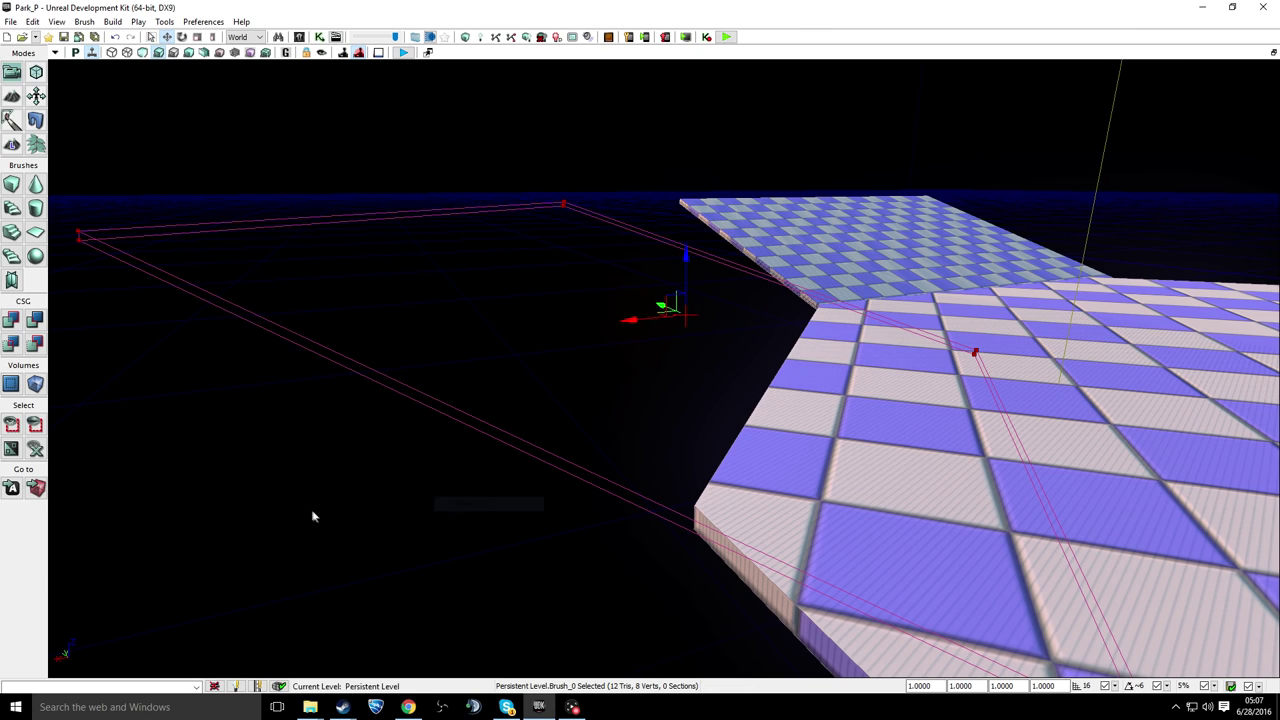
right_click(476, 572)
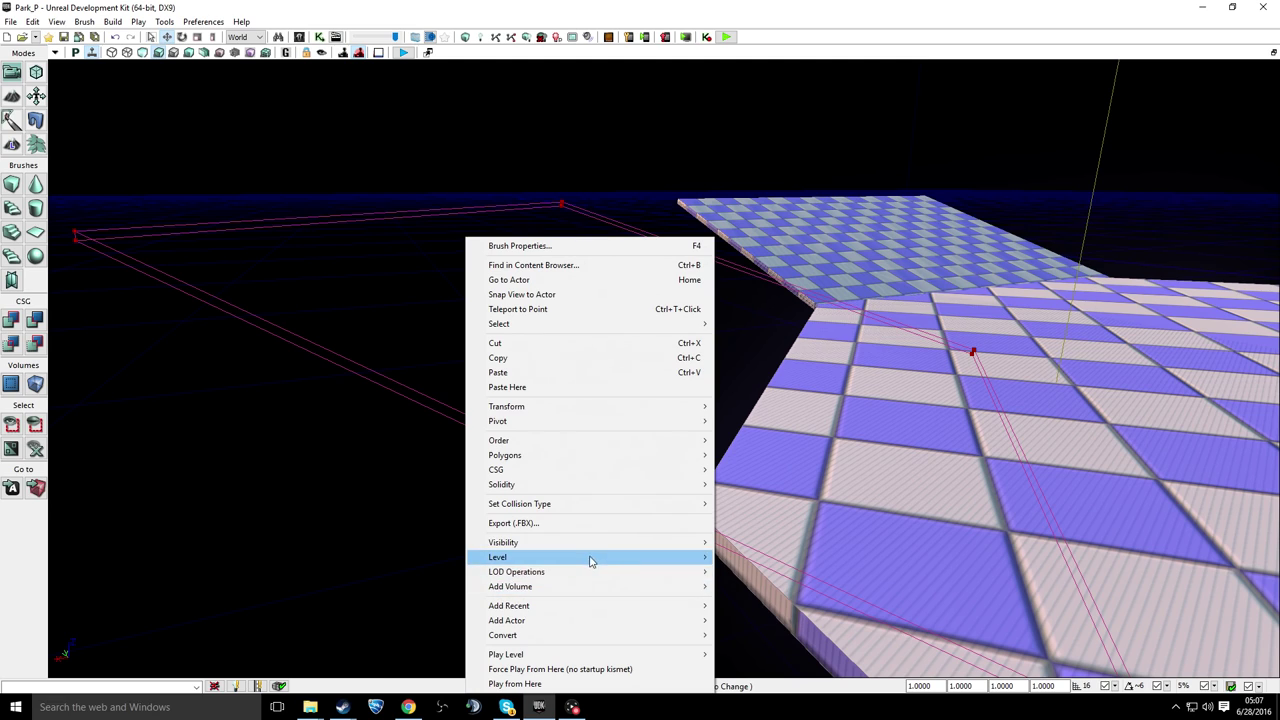
mouse_move(626, 585)
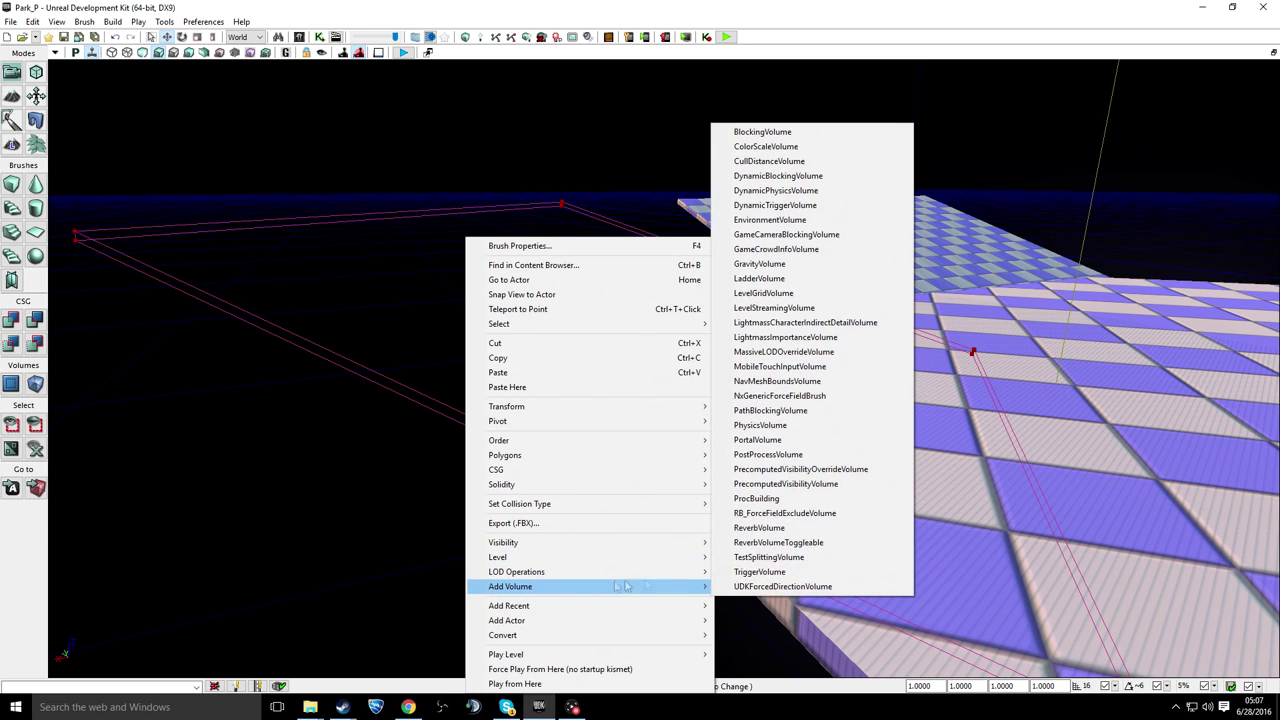
left_click(794, 133)
Step: Create the second solid ramp from the builder brush with CSG Add along the neighbouring floor edge
right_click_drag(794, 133, 1098, 142)
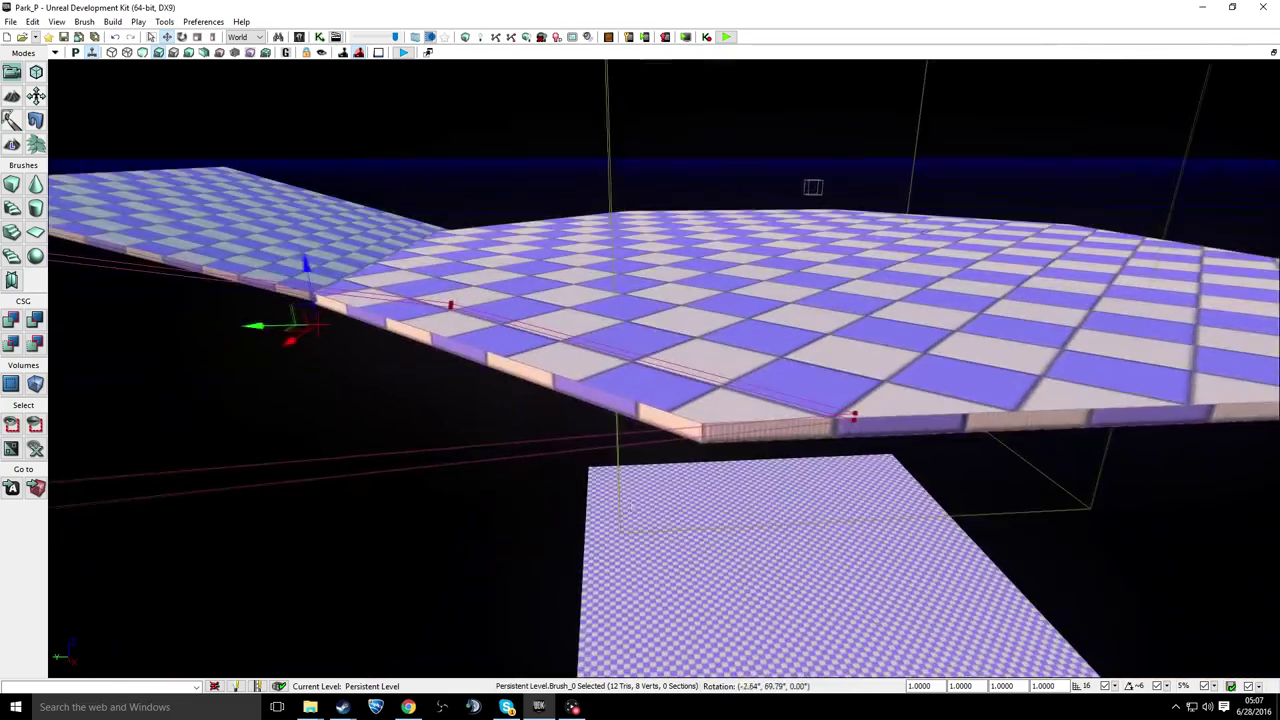
right_click_drag(643, 430, 534, 420)
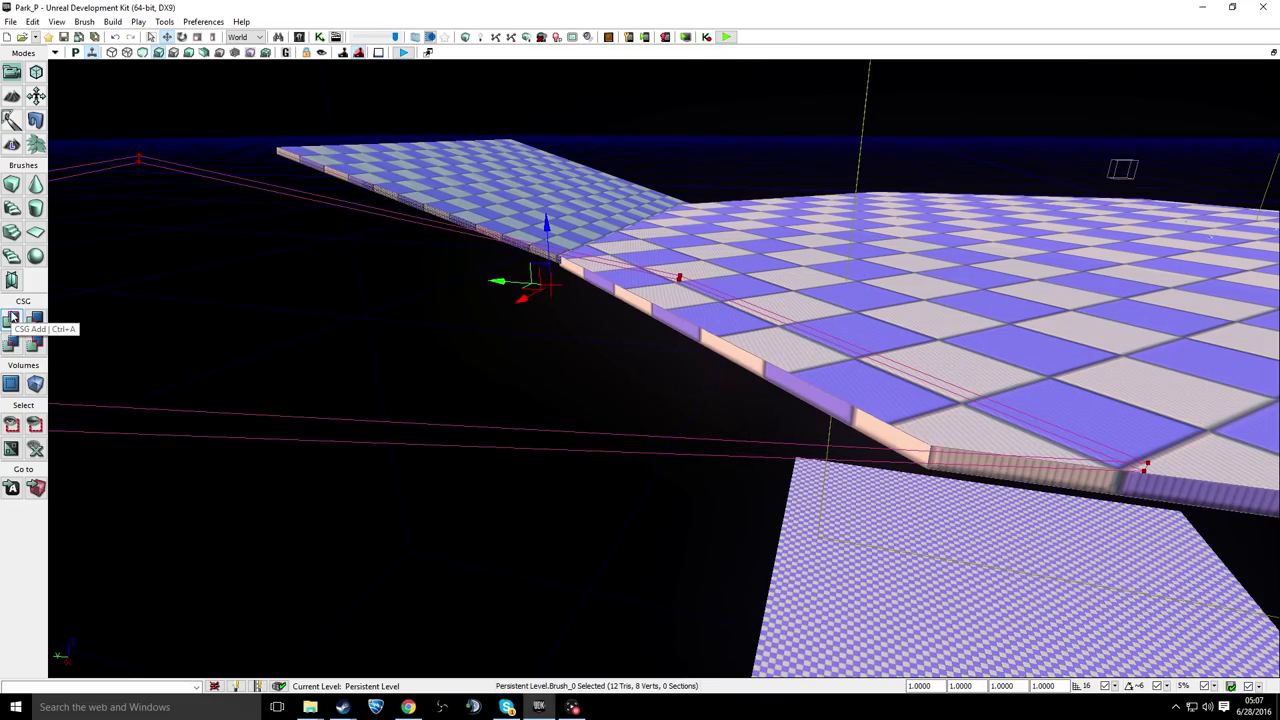
left_click(12, 318)
mouse_move(582, 397)
right_mouse_down()
mouse_move(668, 396)
mouse_move(404, 397)
mouse_move(500, 387)
right_mouse_up()
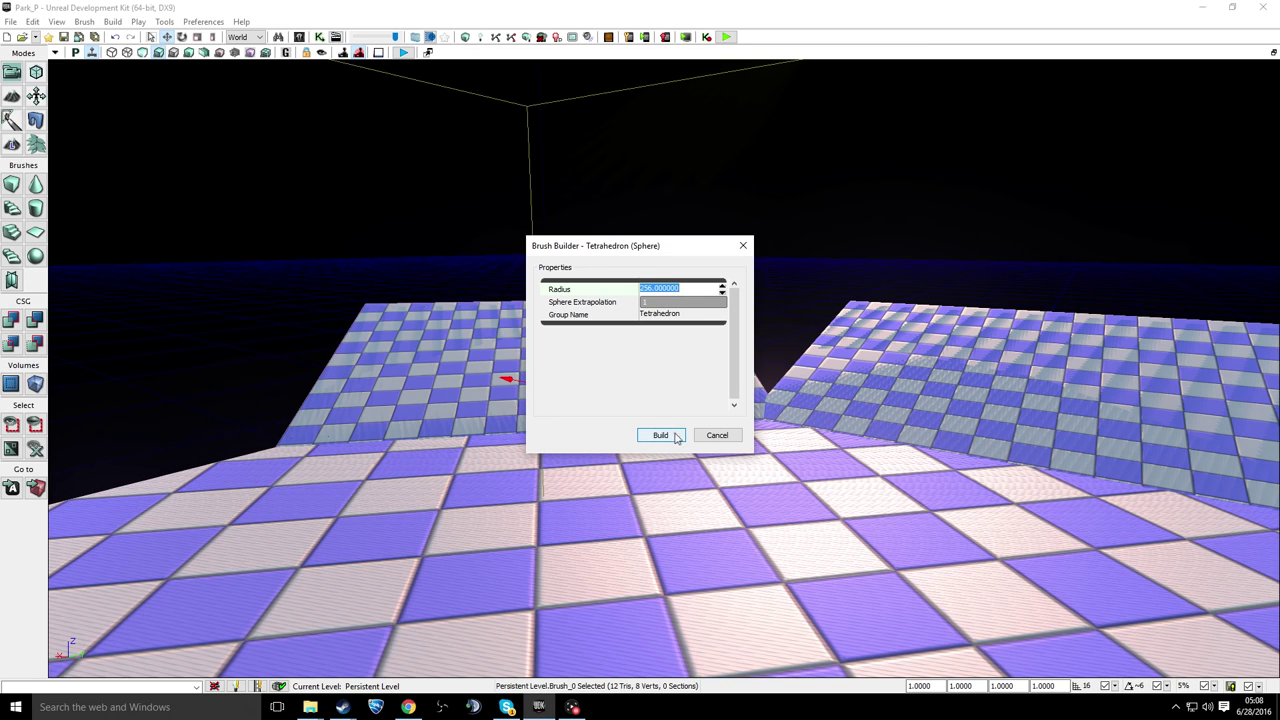
Step: Review the Tetrahedron (Sphere) brush builder settings, deselect the brush, and leave the builder without building
left_click(726, 441)
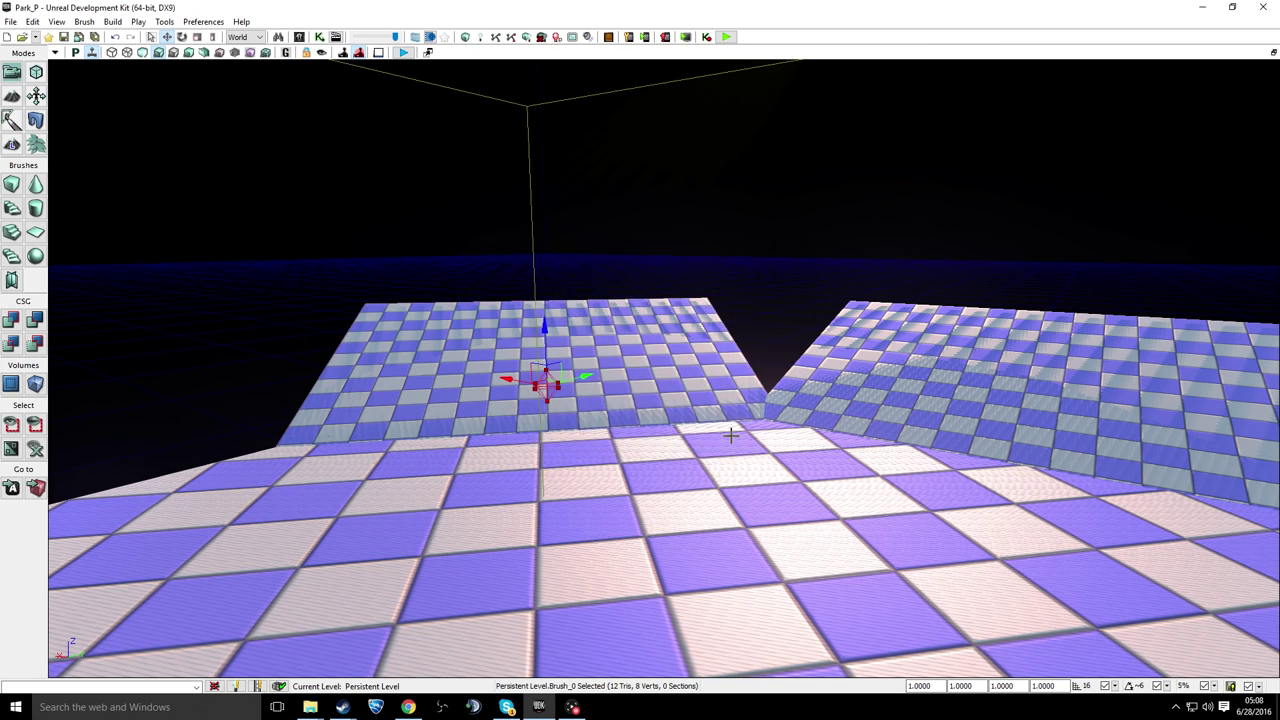
key("w")
key("a")
right_click_drag(732, 433, 731, 434)
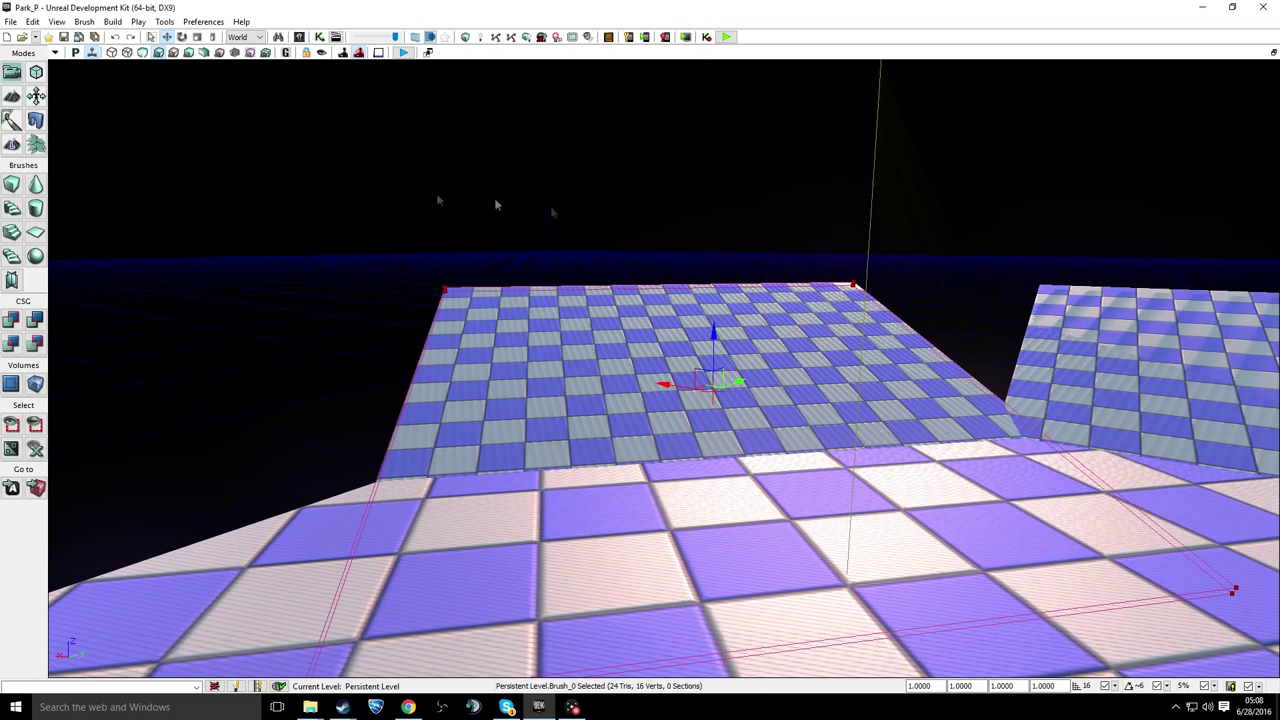
left_click(262, 250)
scroll(262, 250, "down", 10)
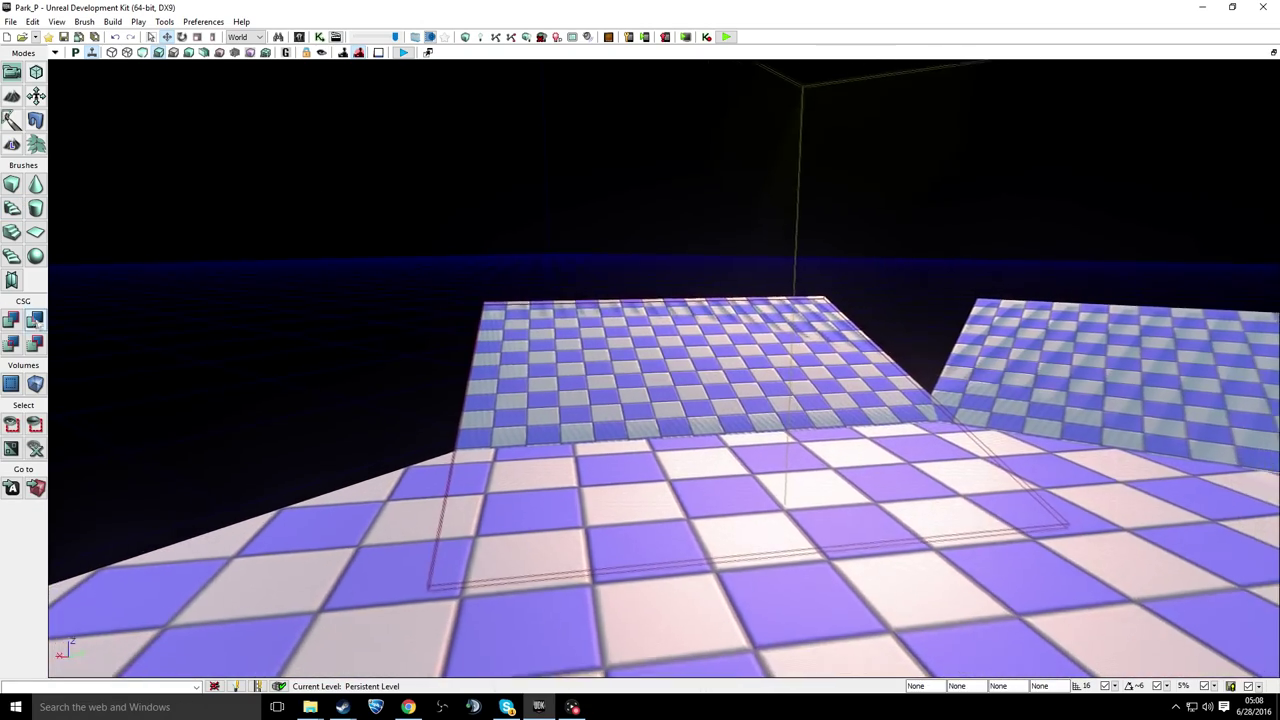
right_click(35, 256)
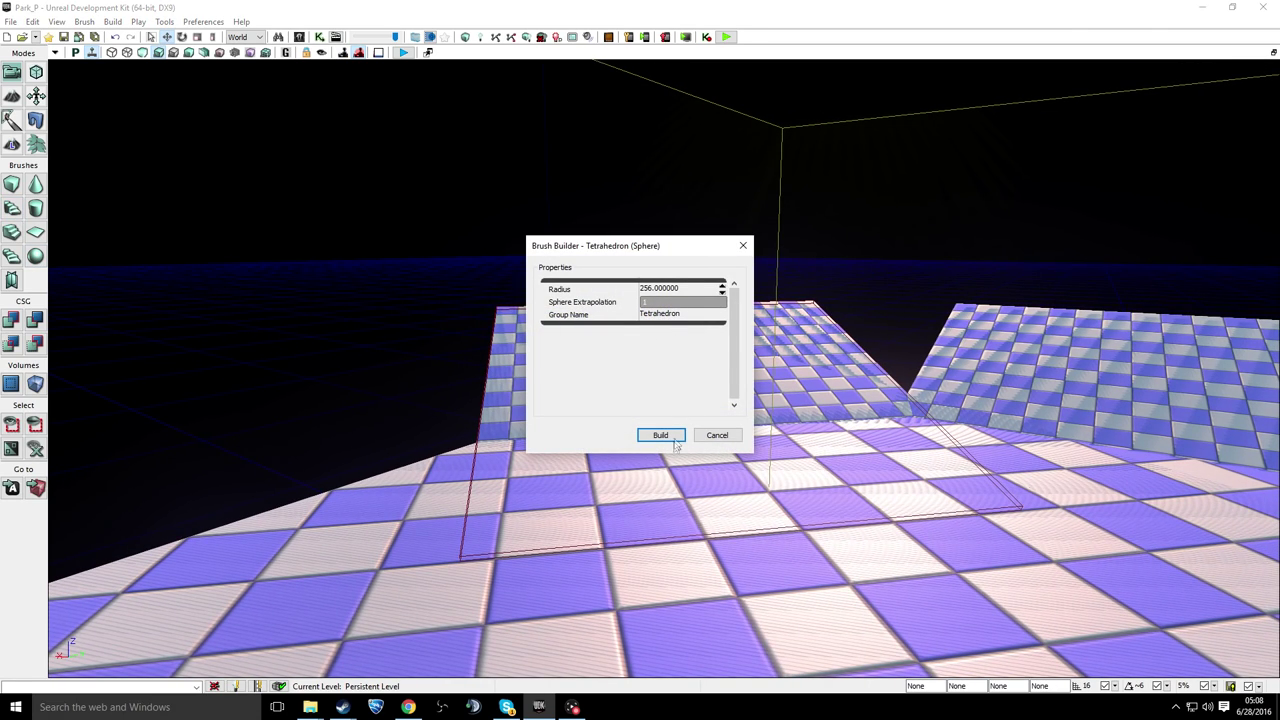
left_click(727, 438)
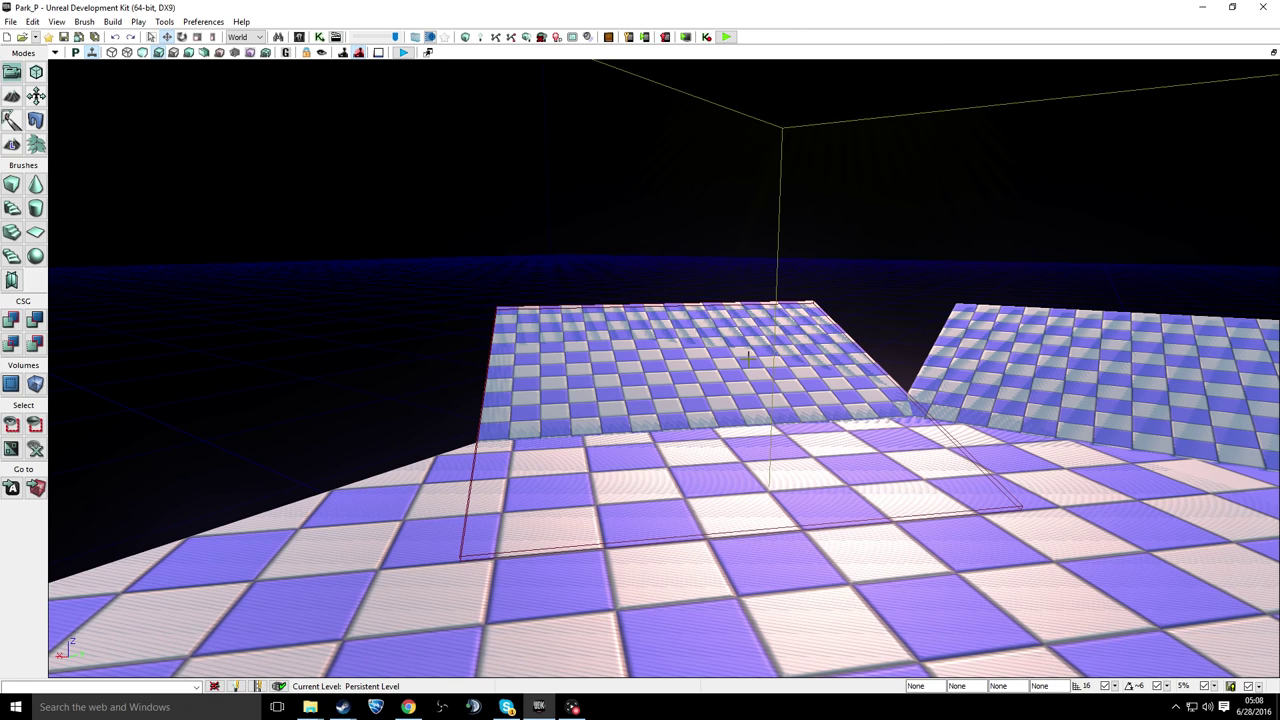
Step: Review the Cylinder brush builder settings and close them without building a new shape
scroll(14, 140, "up", 5)
left_click(36, 208)
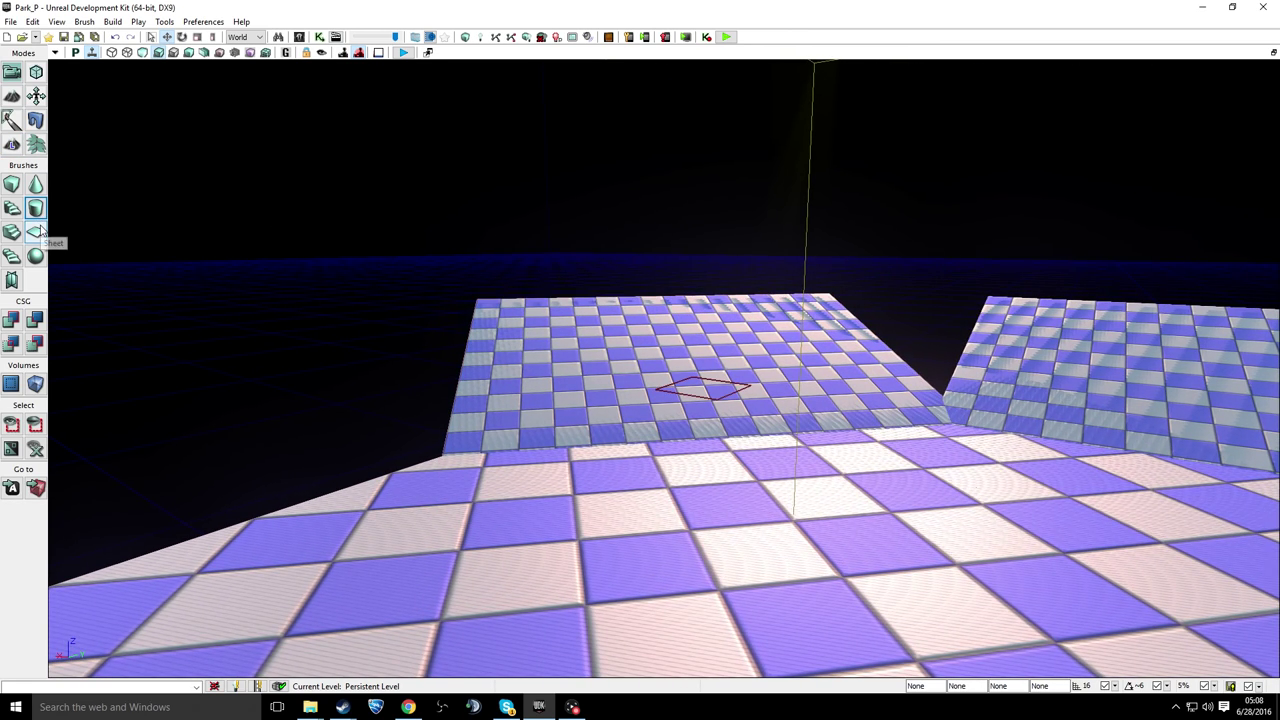
right_click(30, 213)
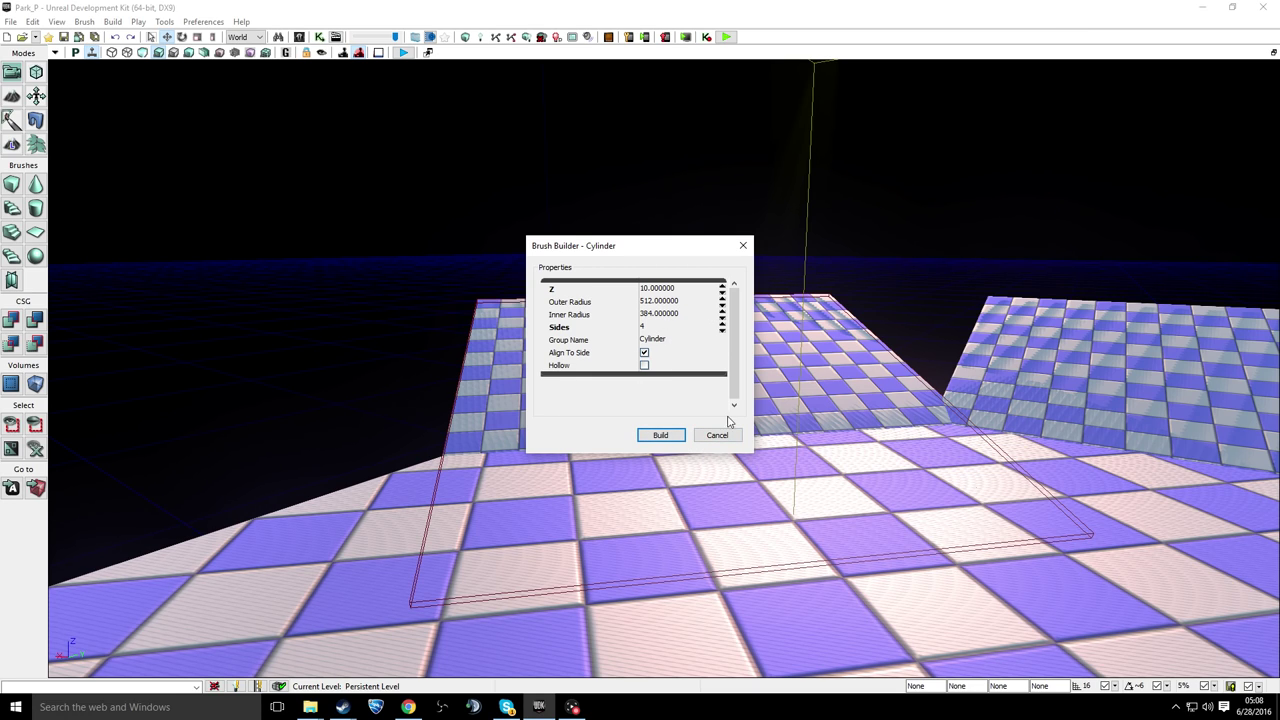
left_click(714, 433)
Step: Examine the floor's central area and the actor types that can be added there, such as PlayerStart, without adding one
mouse_move(714, 433)
right_mouse_down()
mouse_move(960, 450)
mouse_move(1060, 436)
mouse_move(860, 520)
mouse_move(800, 340)
mouse_move(530, 395)
mouse_move(790, 425)
mouse_move(715, 445)
mouse_move(400, 430)
mouse_move(760, 470)
mouse_move(940, 540)
mouse_move(930, 640)
right_mouse_up()
key("w")
key("s")
scroll(857, 426, "down", 2)
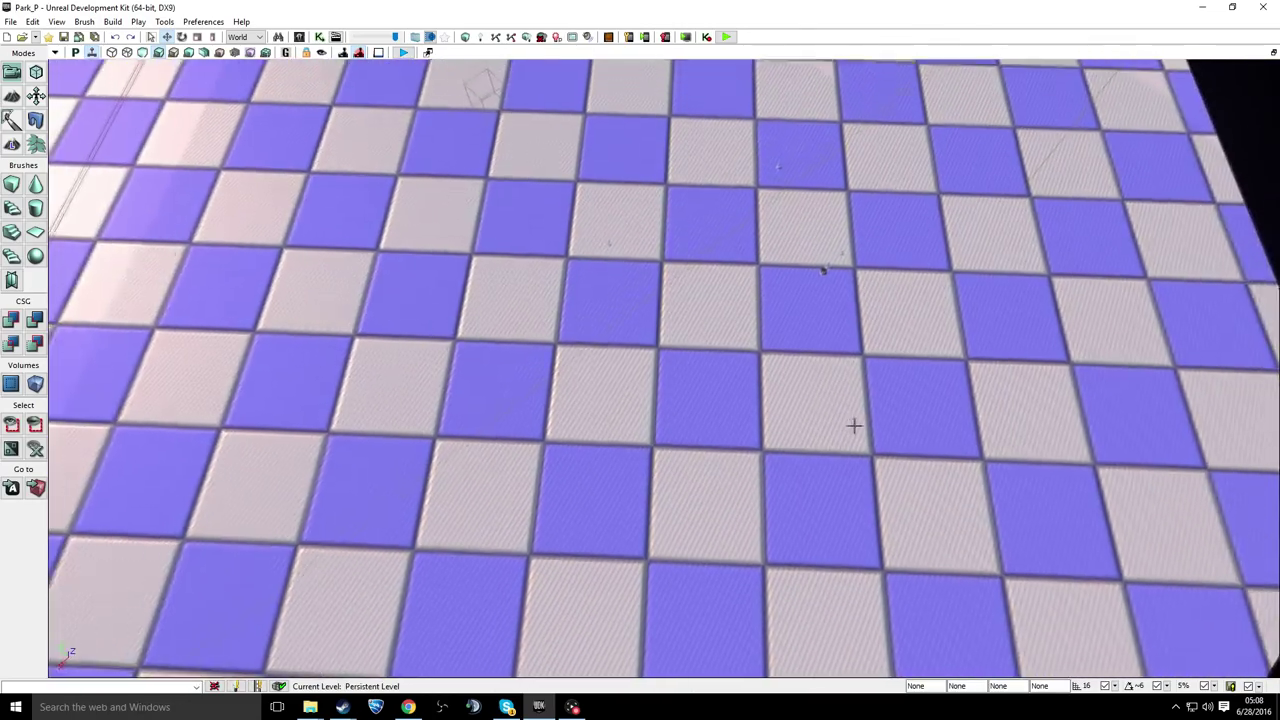
scroll(857, 426, "up", 2)
right_click_drag(786, 380, 825, 195)
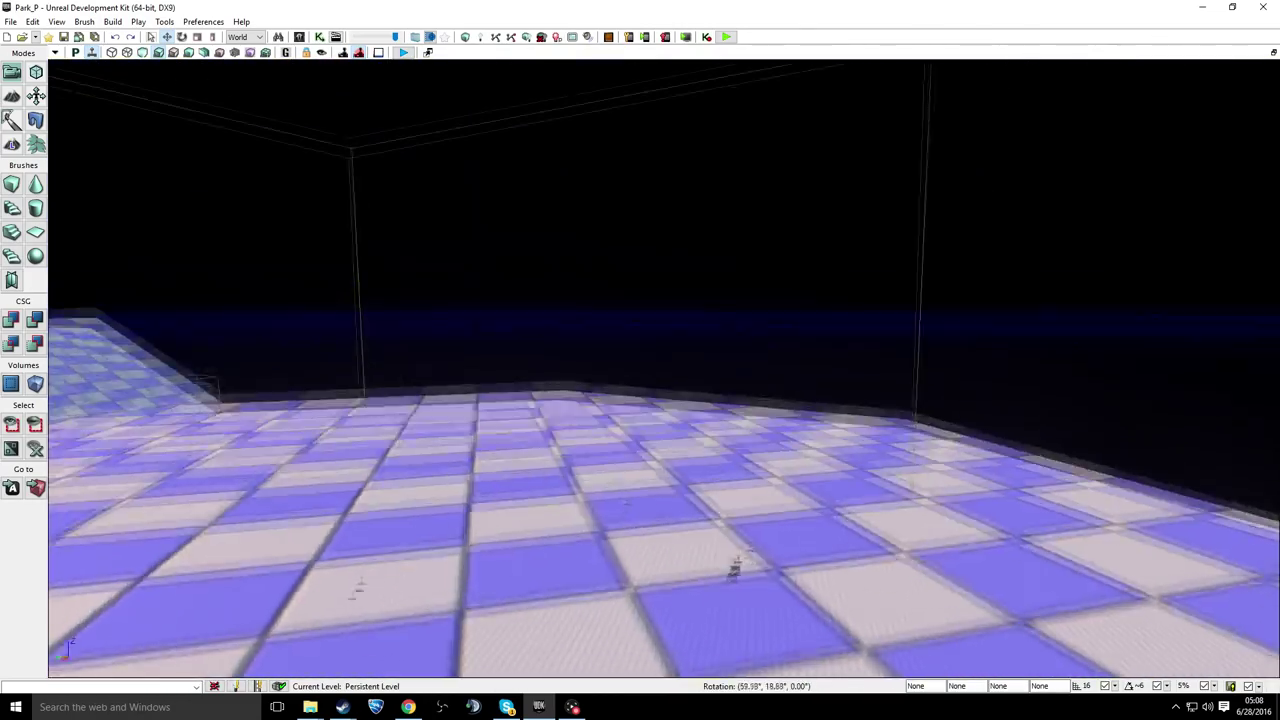
middle_click_drag(585, 430, 568, 468)
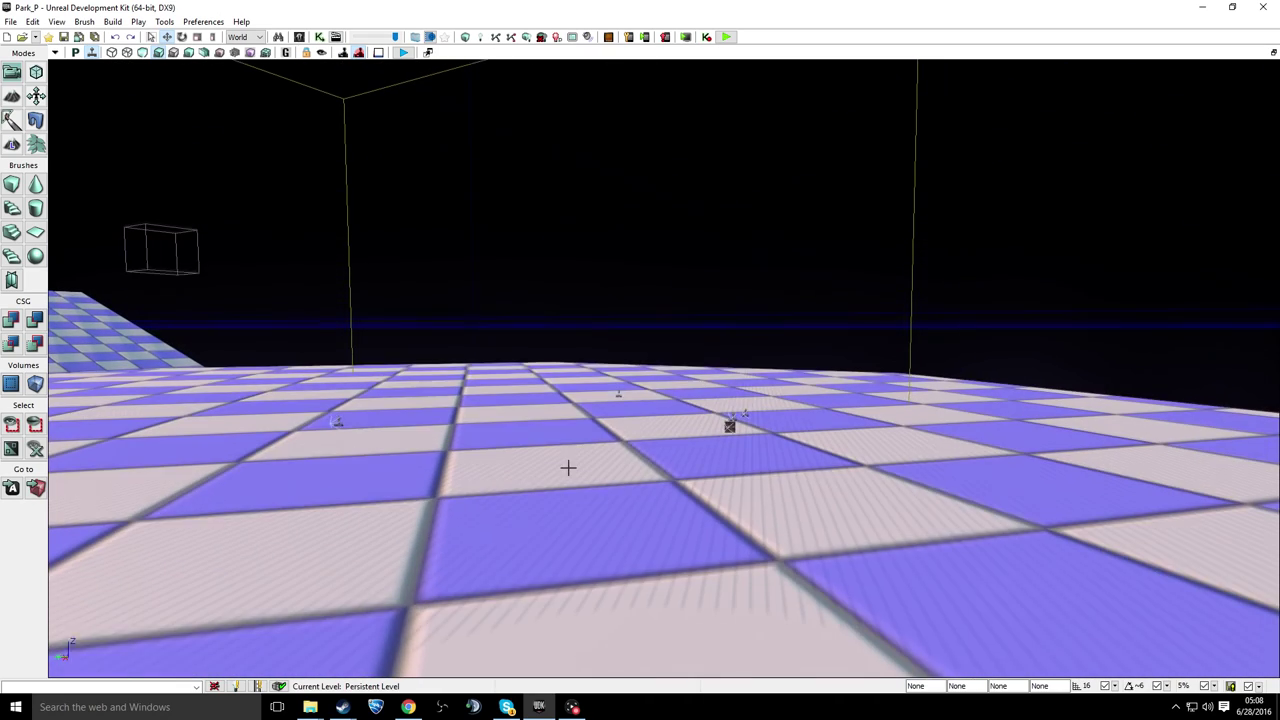
right_click(569, 455)
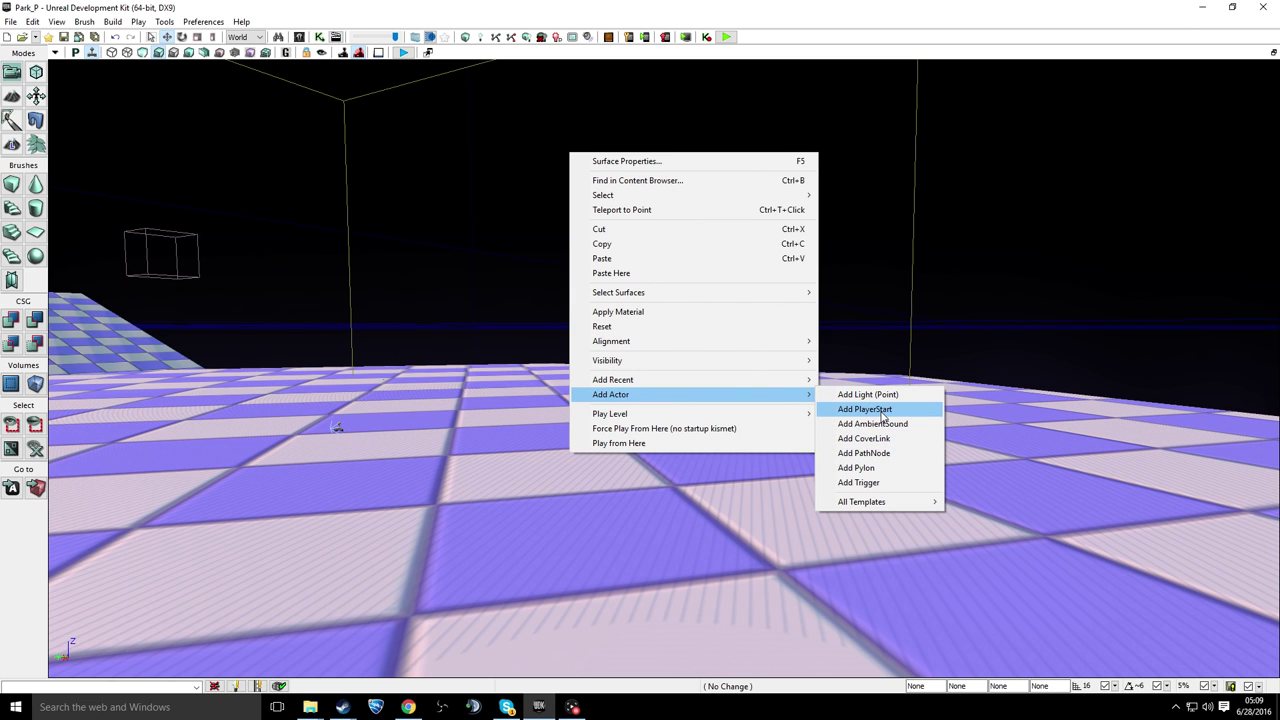
left_click(988, 329)
Step: Look around the small actors placed on the floor and back towards the ramps
left_click_drag(560, 470, 526, 432)
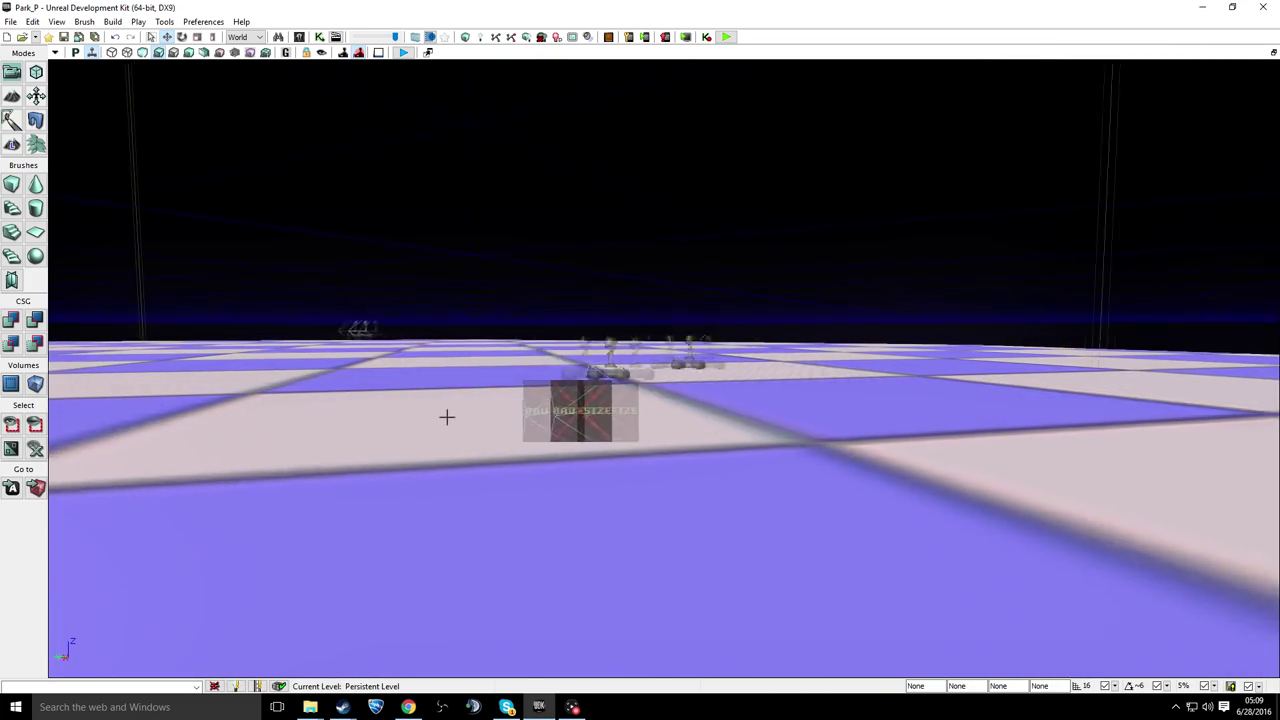
left_click_drag(447, 417, 632, 300)
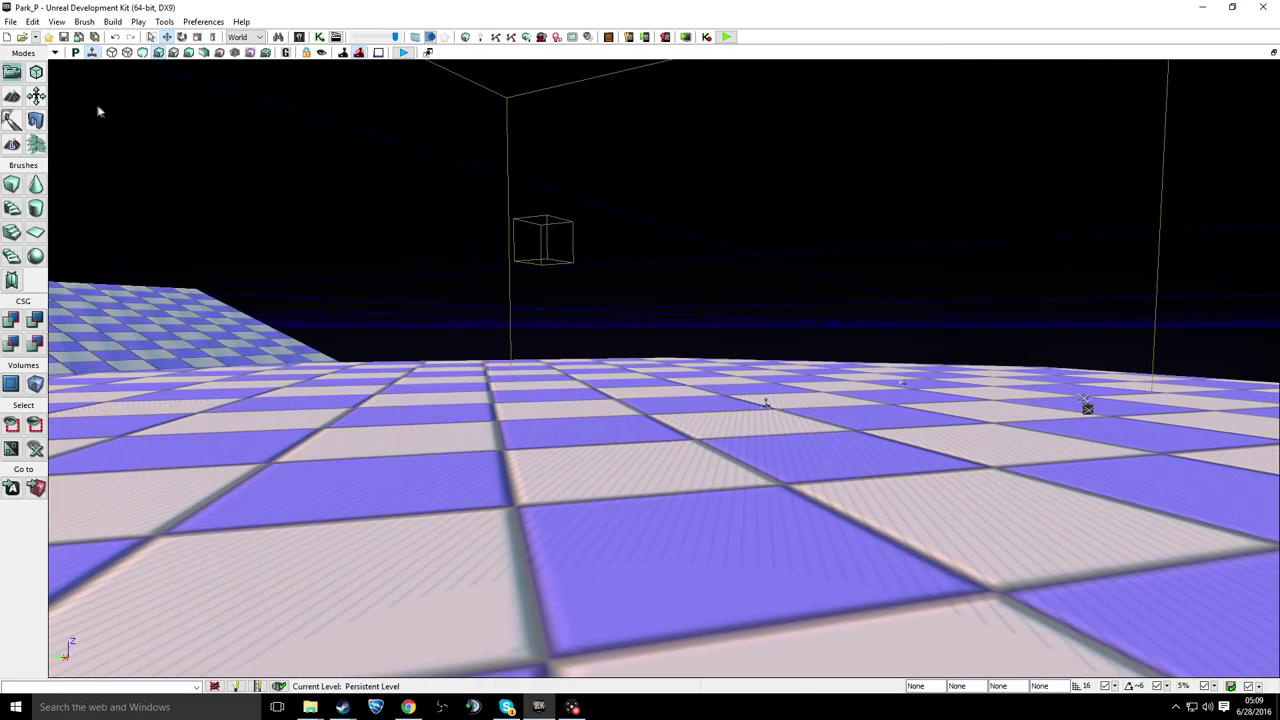
right_click_drag(573, 259, 621, 272)
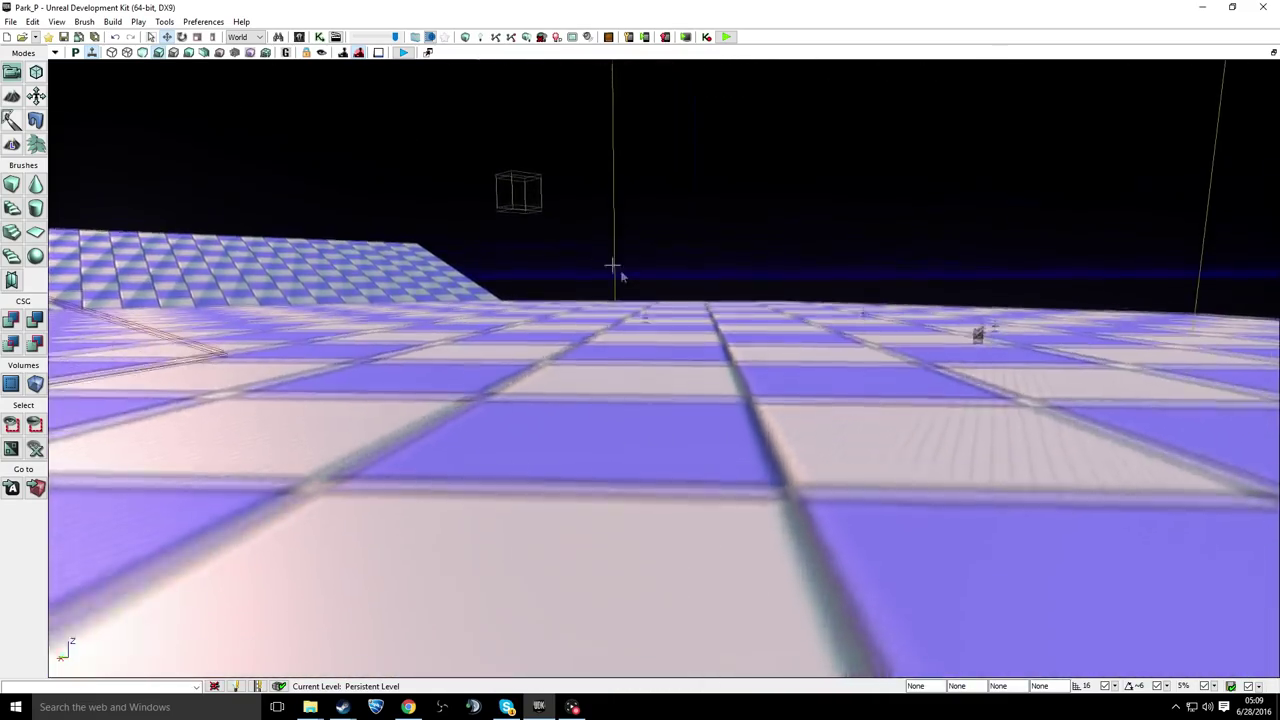
left_click_drag(621, 276, 514, 250)
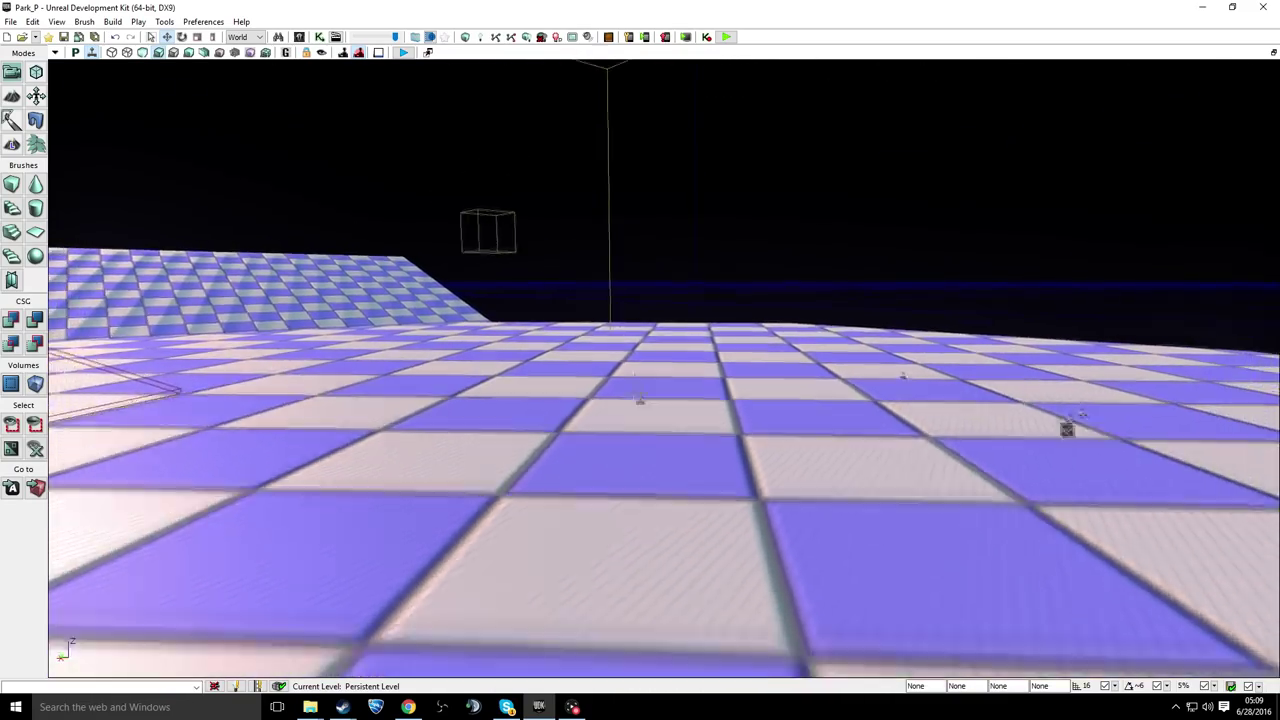
right_click_drag(600, 340, 648, 478)
left_click_drag(648, 478, 612, 437)
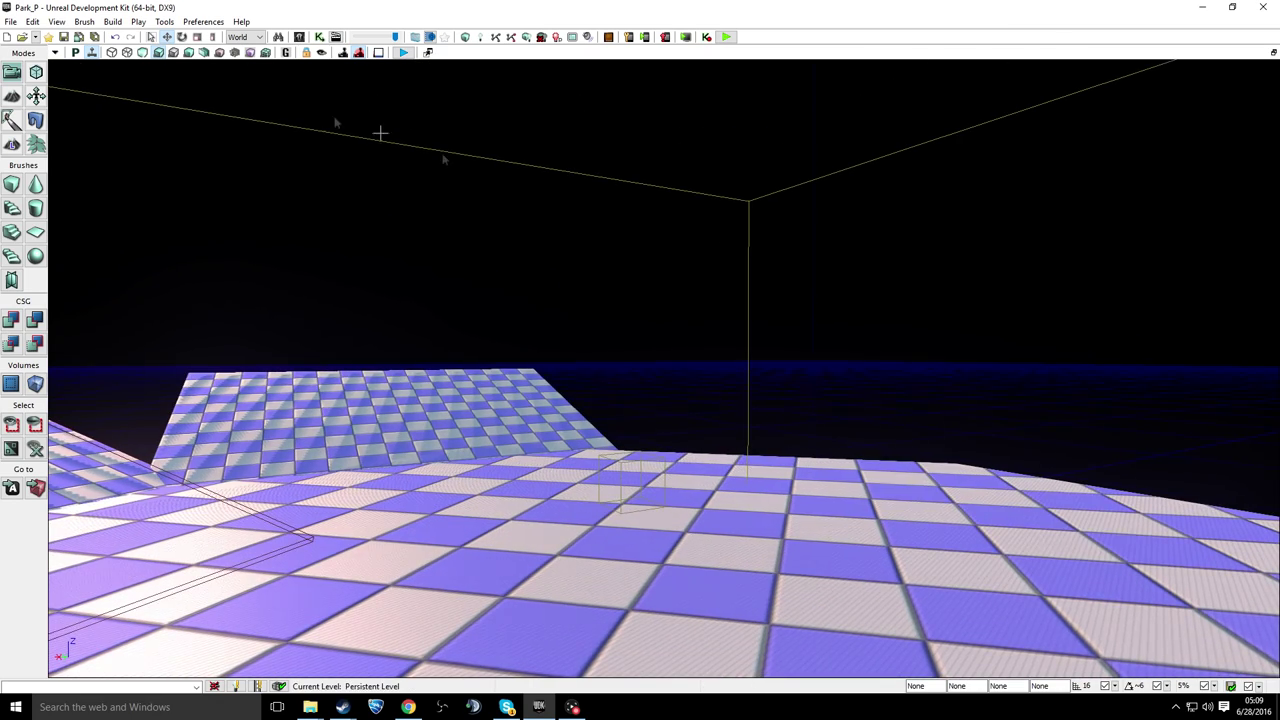
Step: Look through the available editing commands, then inspect the floor's outer edge and both finished ramps
left_click(36, 22)
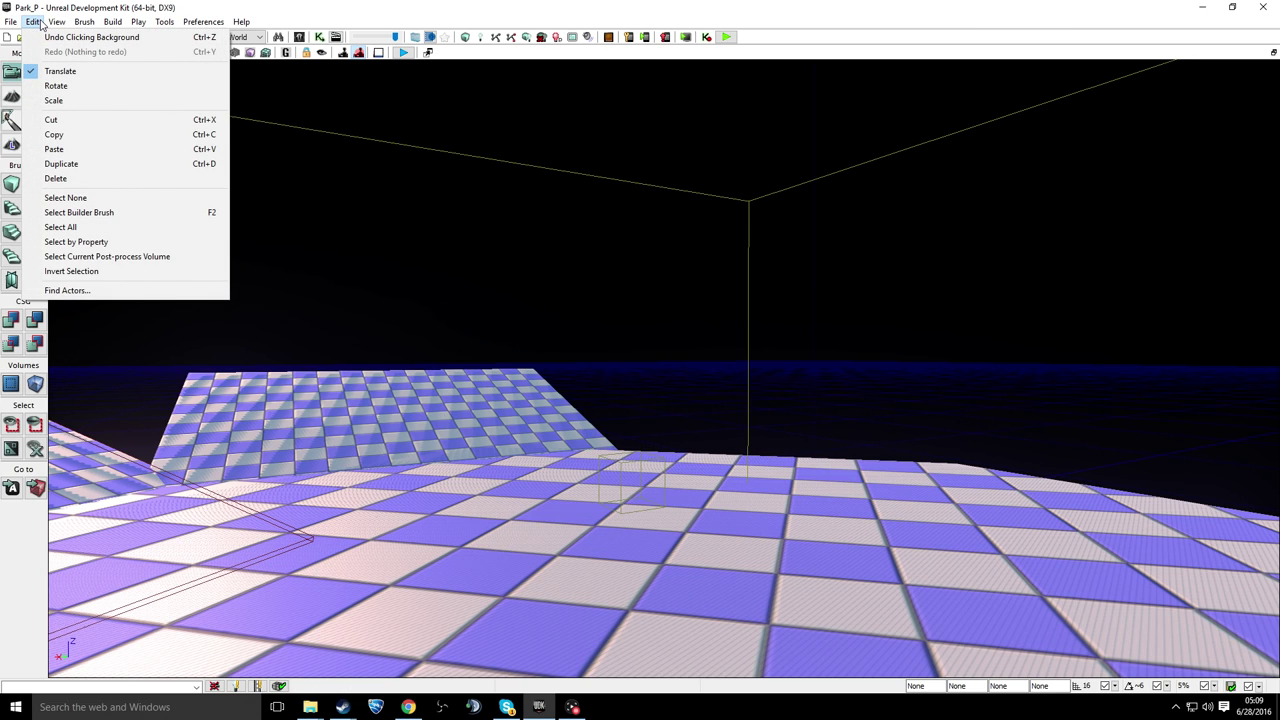
left_click(536, 204)
right_click_drag(757, 314, 1170, 480)
scroll(757, 312, "down", 3)
scroll(737, 317, "up", 8)
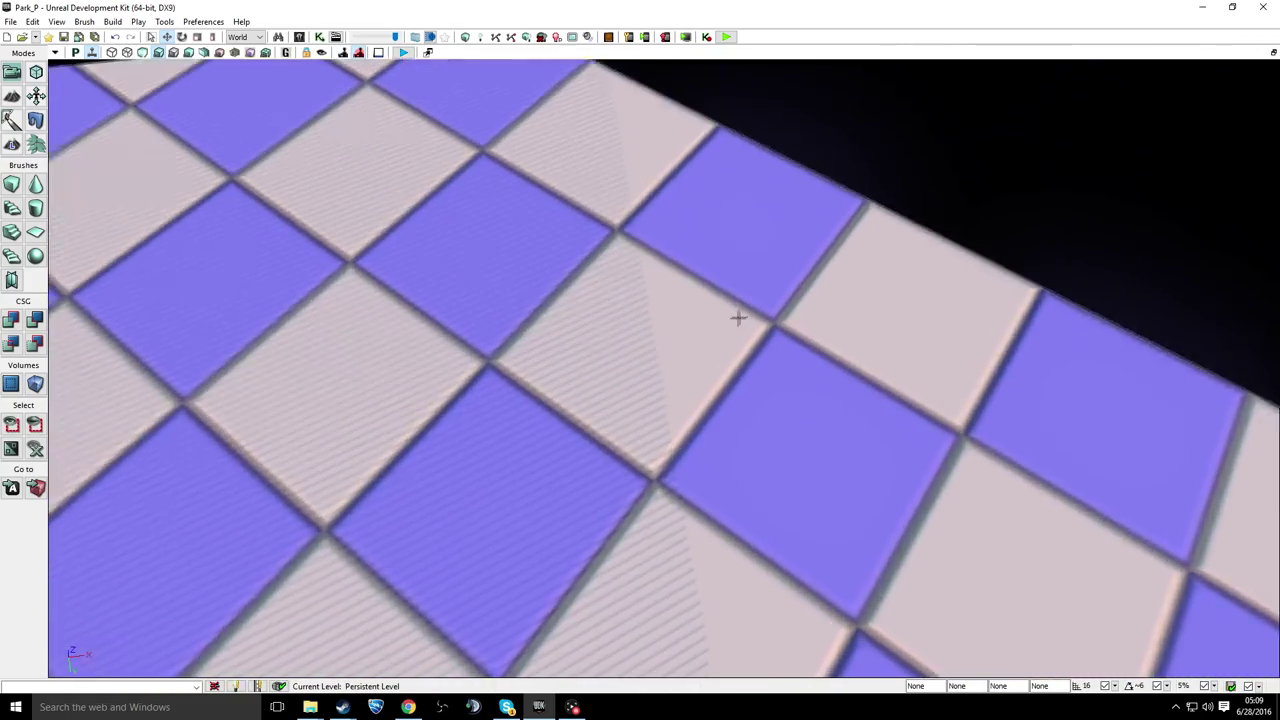
right_click_drag(695, 325, 752, 240)
right_click_drag(677, 374, 1206, 336)
right_click_drag(750, 315, 666, 331)
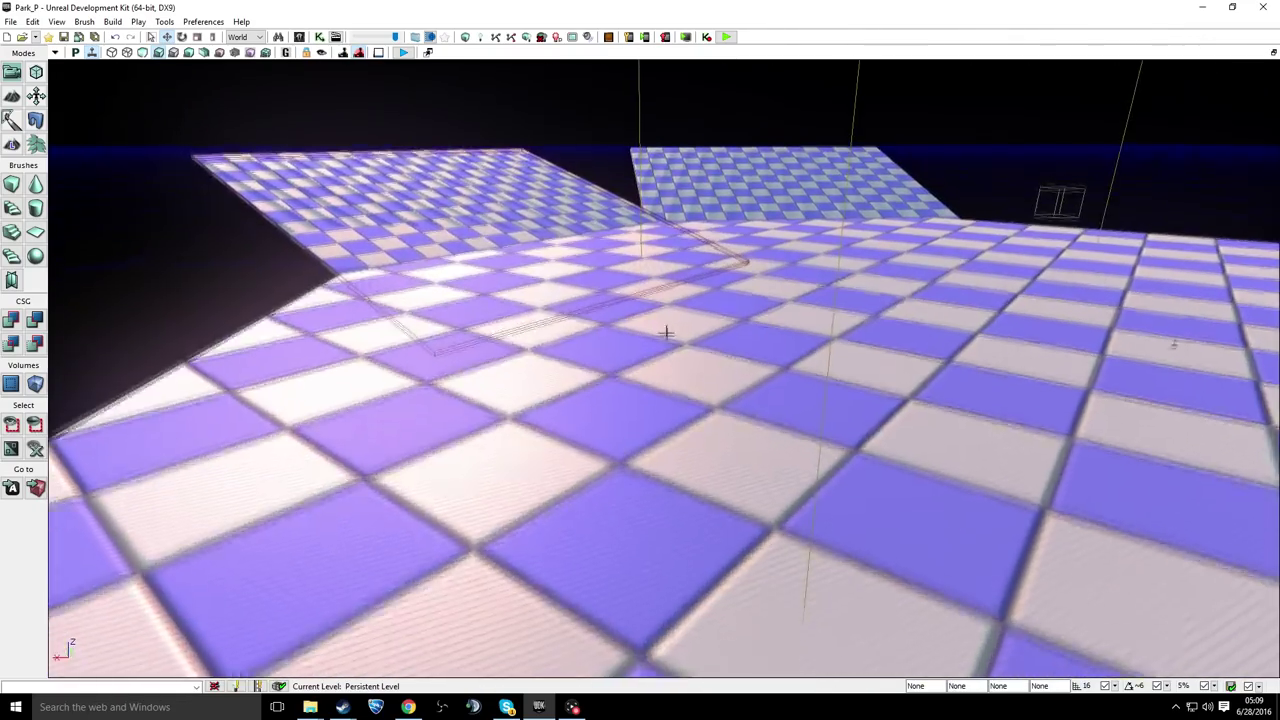
Step: Examine the open wedge-shaped gap between the two angled ramps at the floor's edge
scroll(660, 305, "up", 6)
scroll(385, 198, "up", 3)
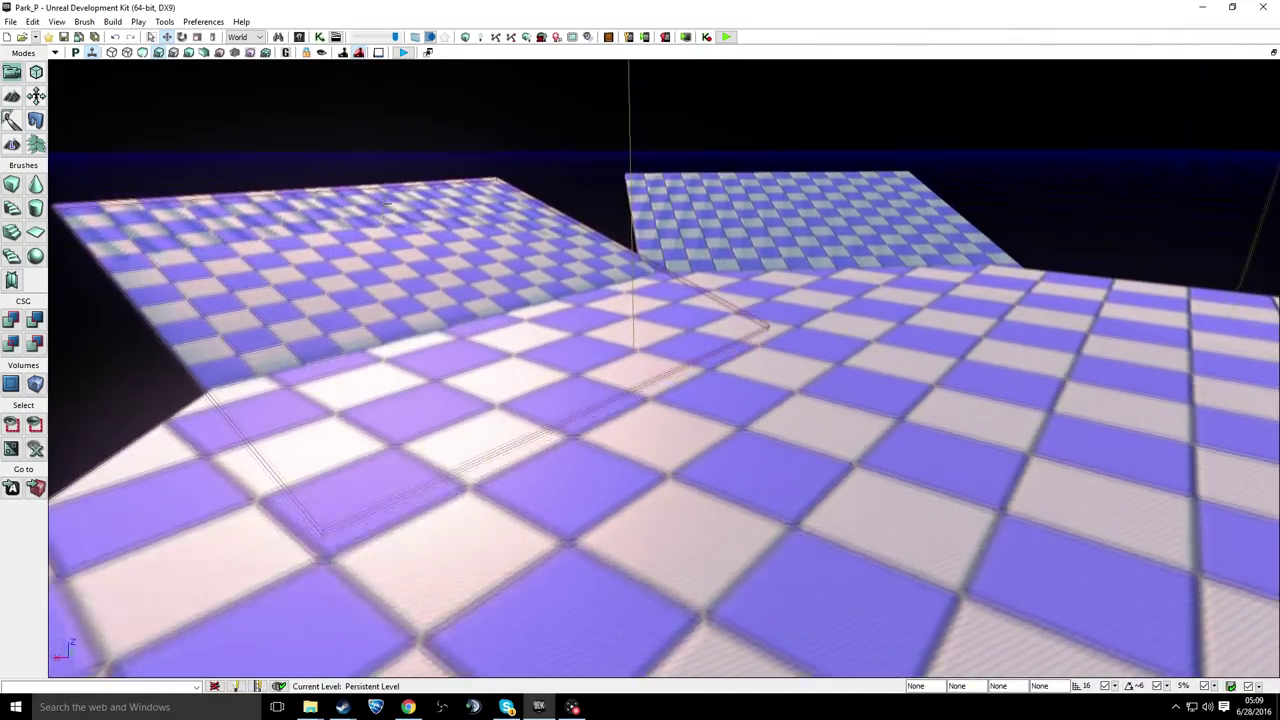
scroll(479, 296, "down", 2)
scroll(479, 296, "up", 6)
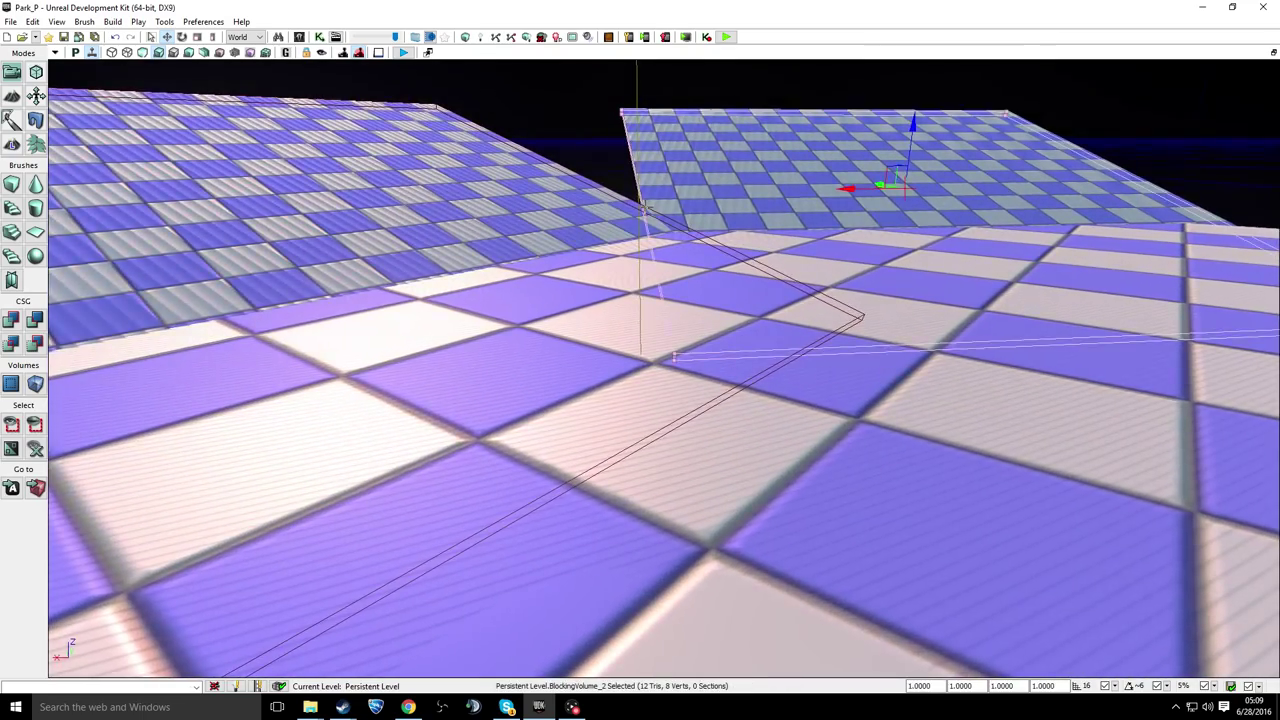
scroll(640, 206, "up", 5)
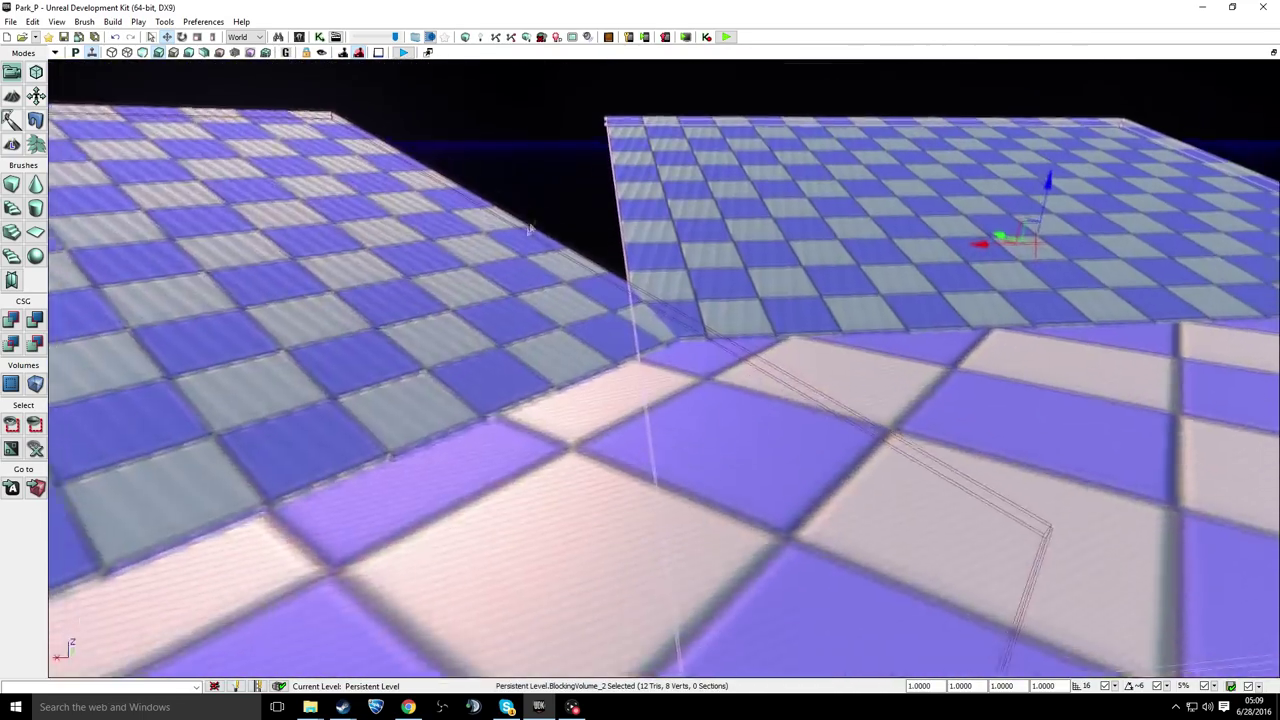
right_click_drag(530, 229, 541, 447)
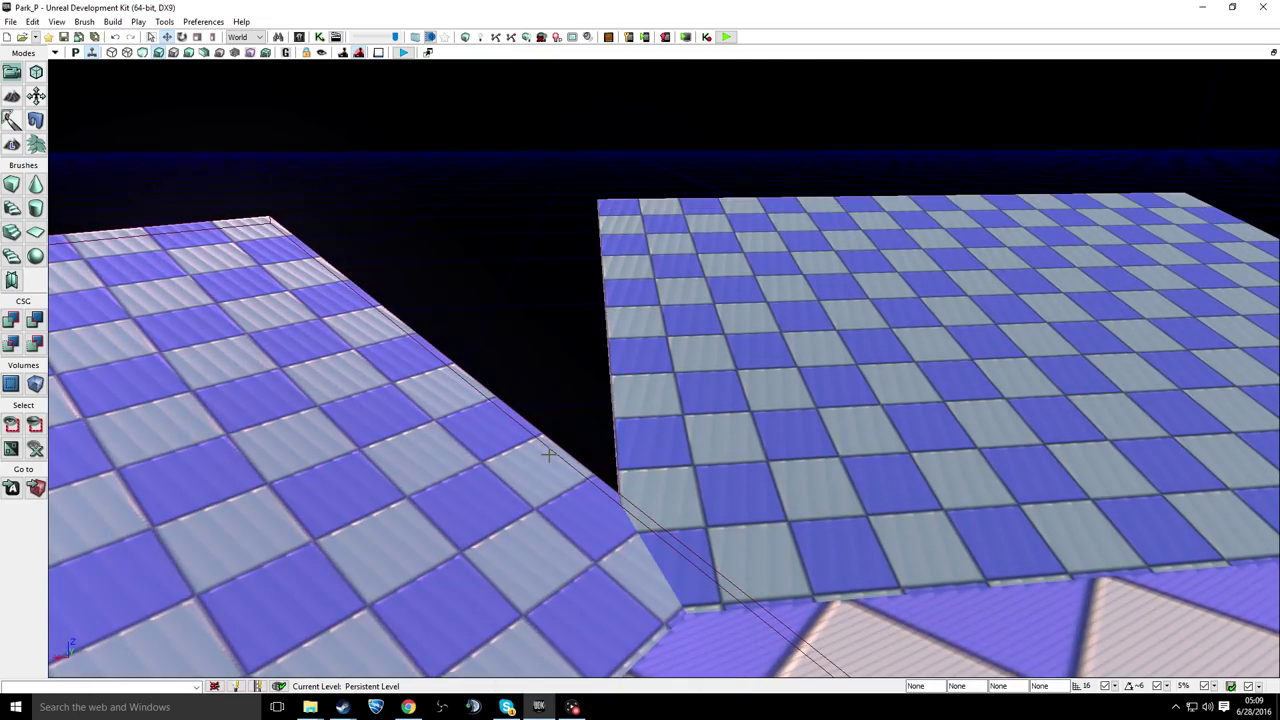
scroll(549, 455, "up", 8)
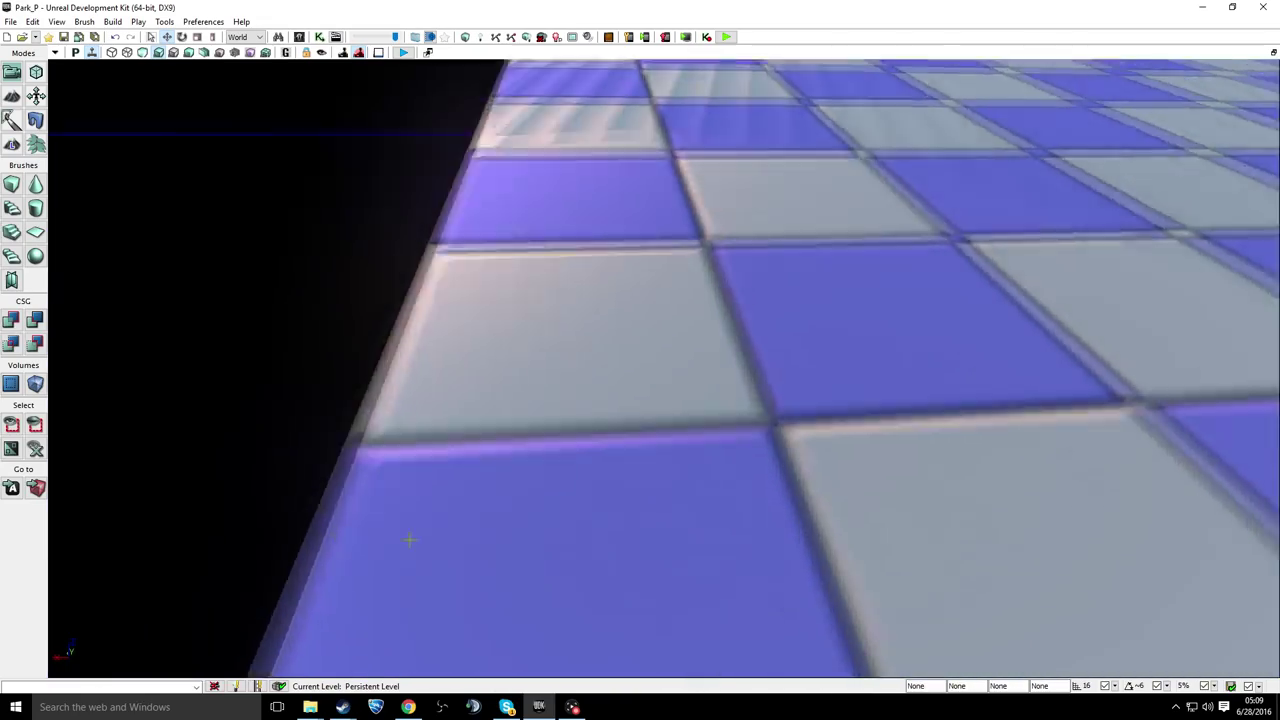
right_click_drag(410, 540, 431, 477)
scroll(434, 470, "down", 2)
Step: Select the builder brush and move it towards the gap between the two ramps
left_click(442, 433, "ctrl+shift")
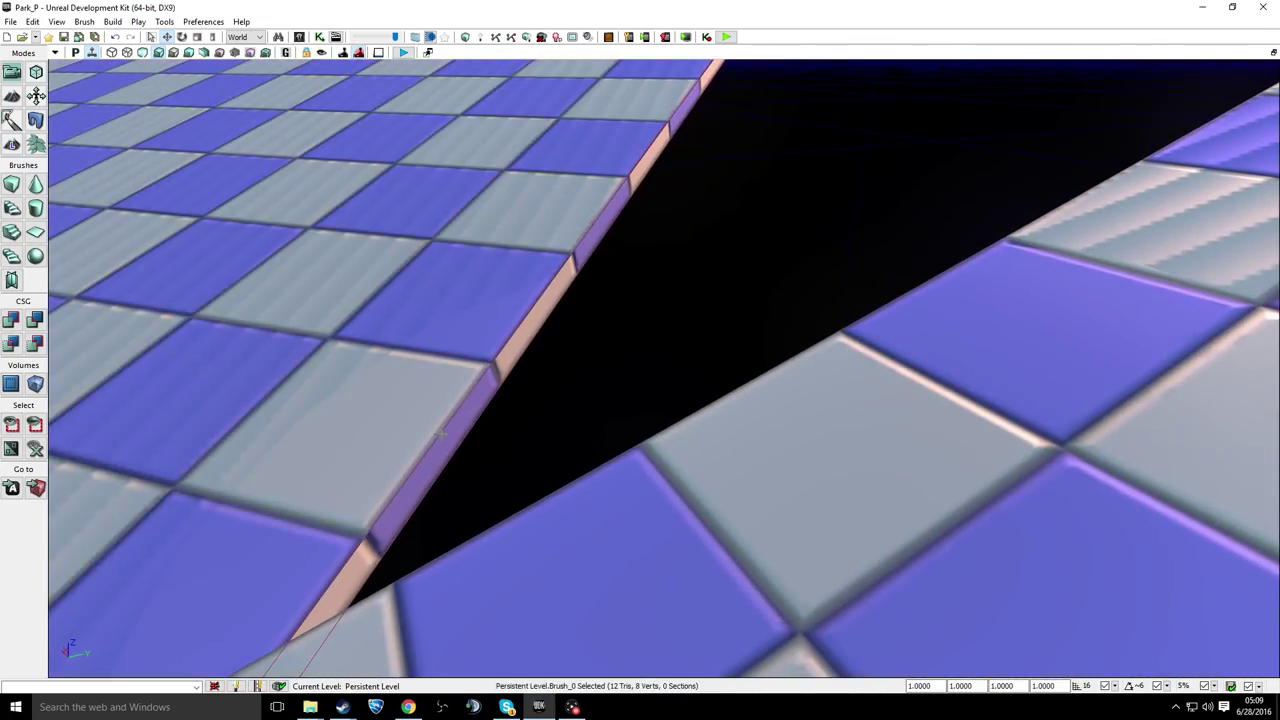
scroll(500, 350, "down", 6)
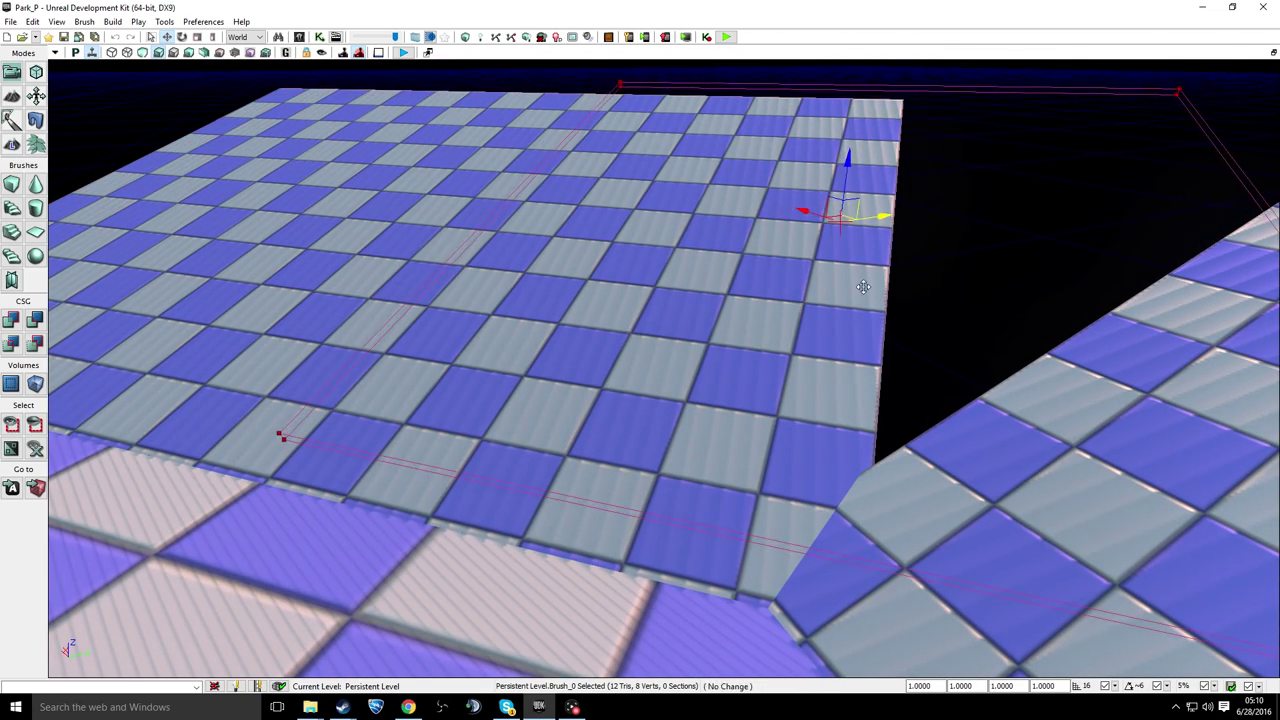
right_click_drag(922, 320, 923, 310)
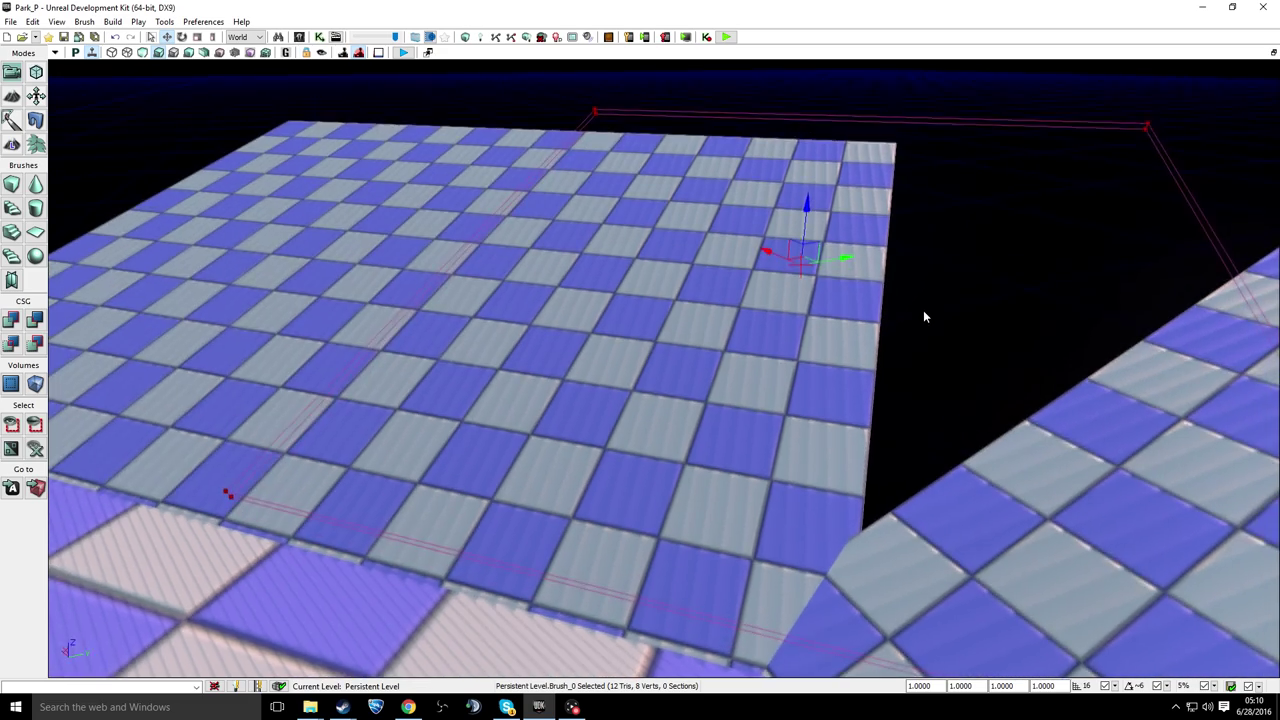
scroll(900, 318, "down", 5)
Step: Rotate the builder brush about 28 degrees around its vertical axis so it faces the gap between the ramps
key("space")
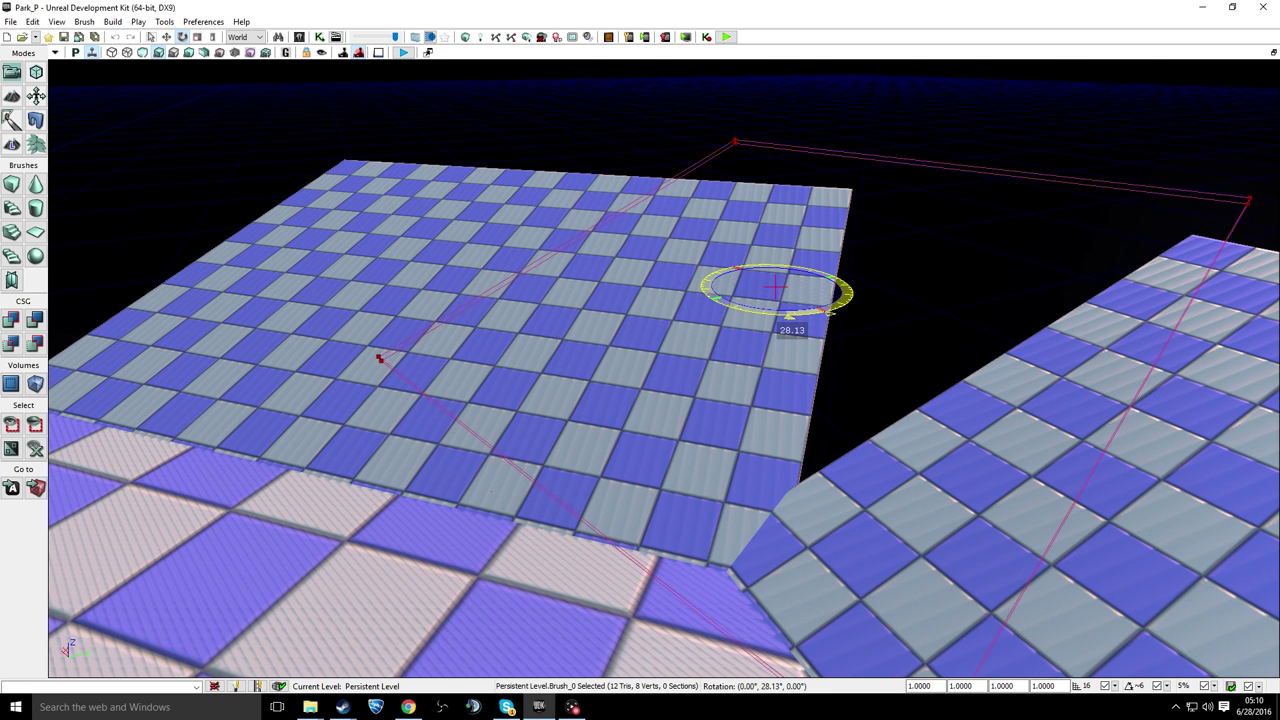
mouse_move(988, 308)
right_mouse_down()
mouse_move(950, 316)
mouse_move(960, 329)
right_mouse_up()
key("s")
key("d")
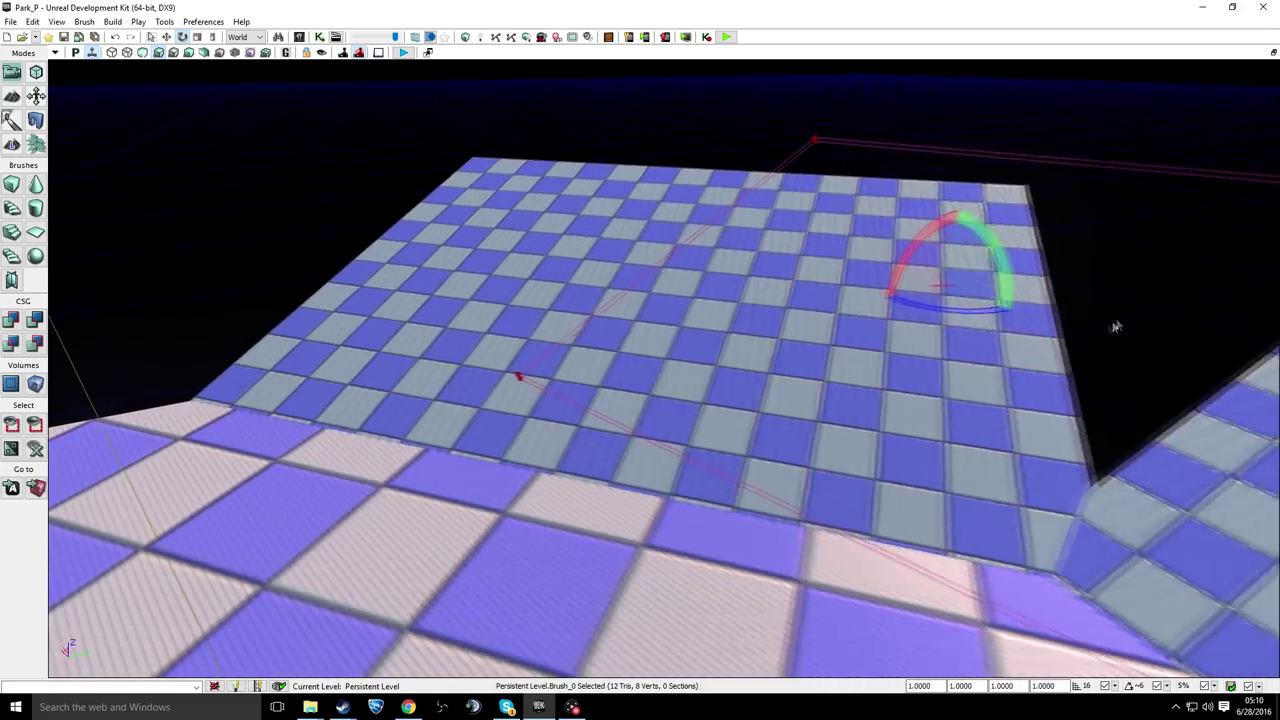
key("space")
key("space")
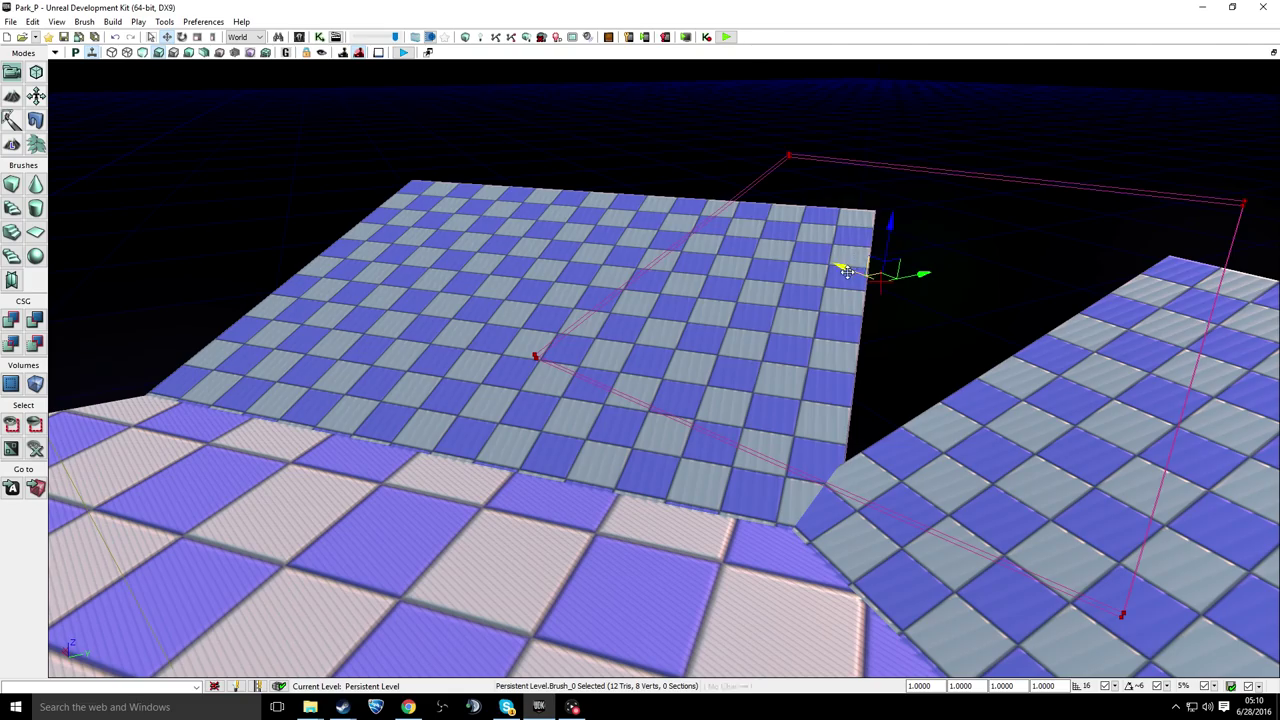
Step: Shift the rotated builder brush horizontally towards the gap, keeping it selected for further adjustment
right_click_drag(828, 333, 880, 392)
key("w")
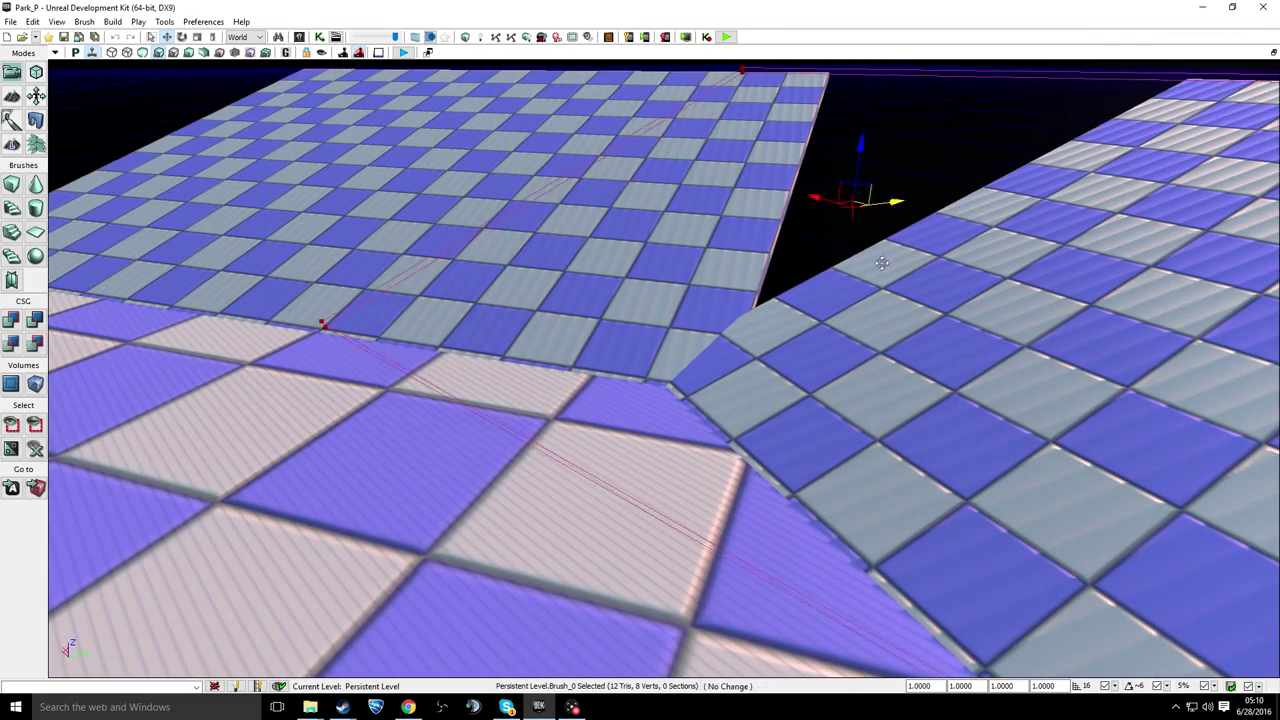
key("w")
right_click_drag(836, 310, 1120, 194)
key("a")
key("w")
key("s")
right_click_drag(894, 294, 629, 385)
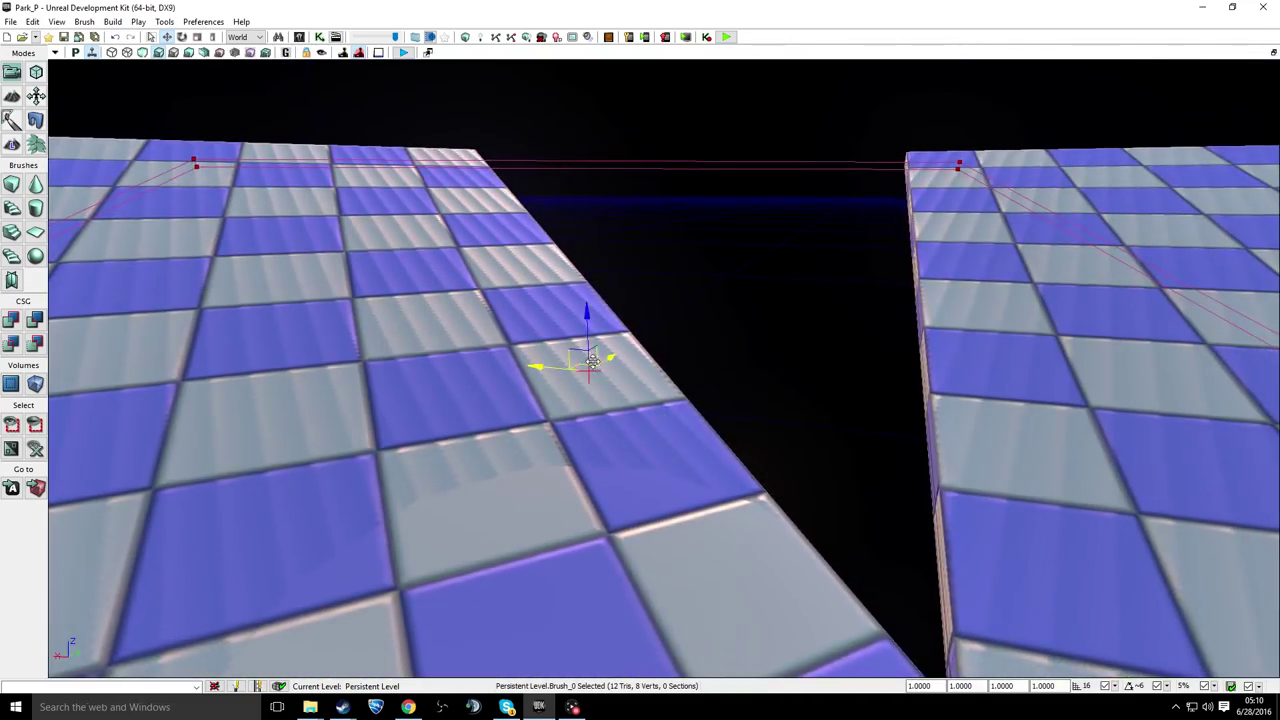
left_click(593, 369)
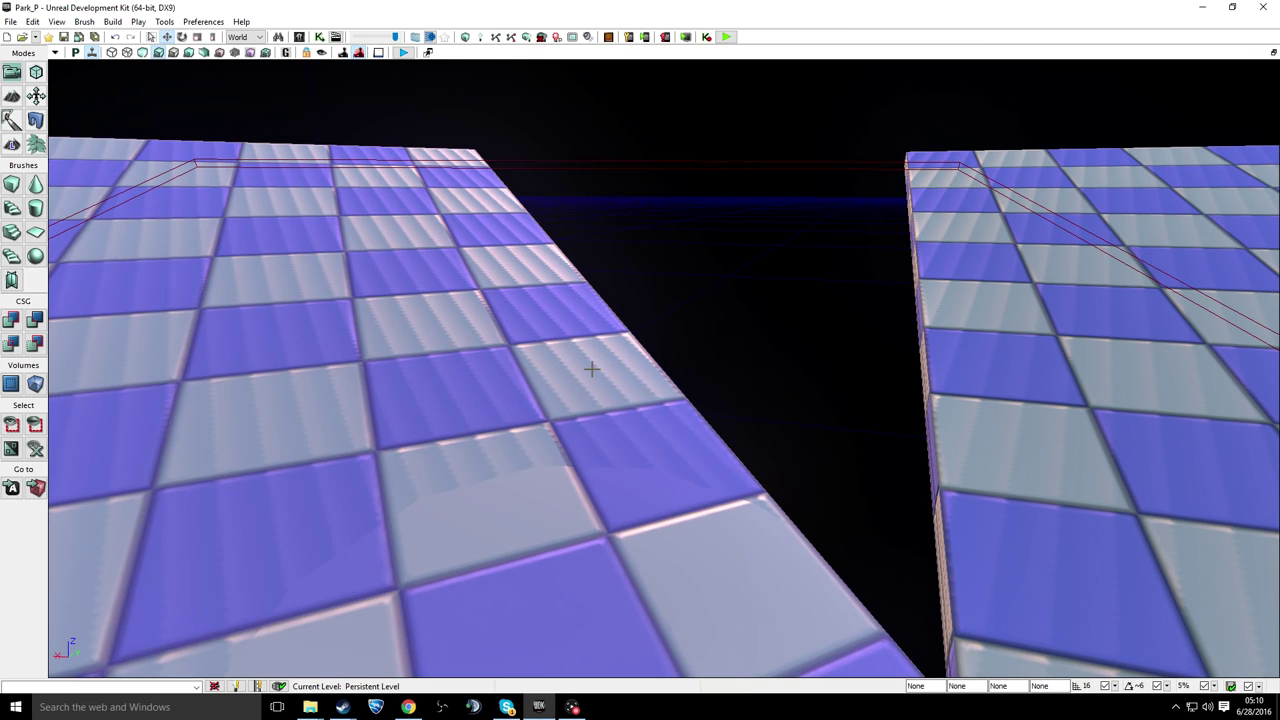
key("ctrl+z")
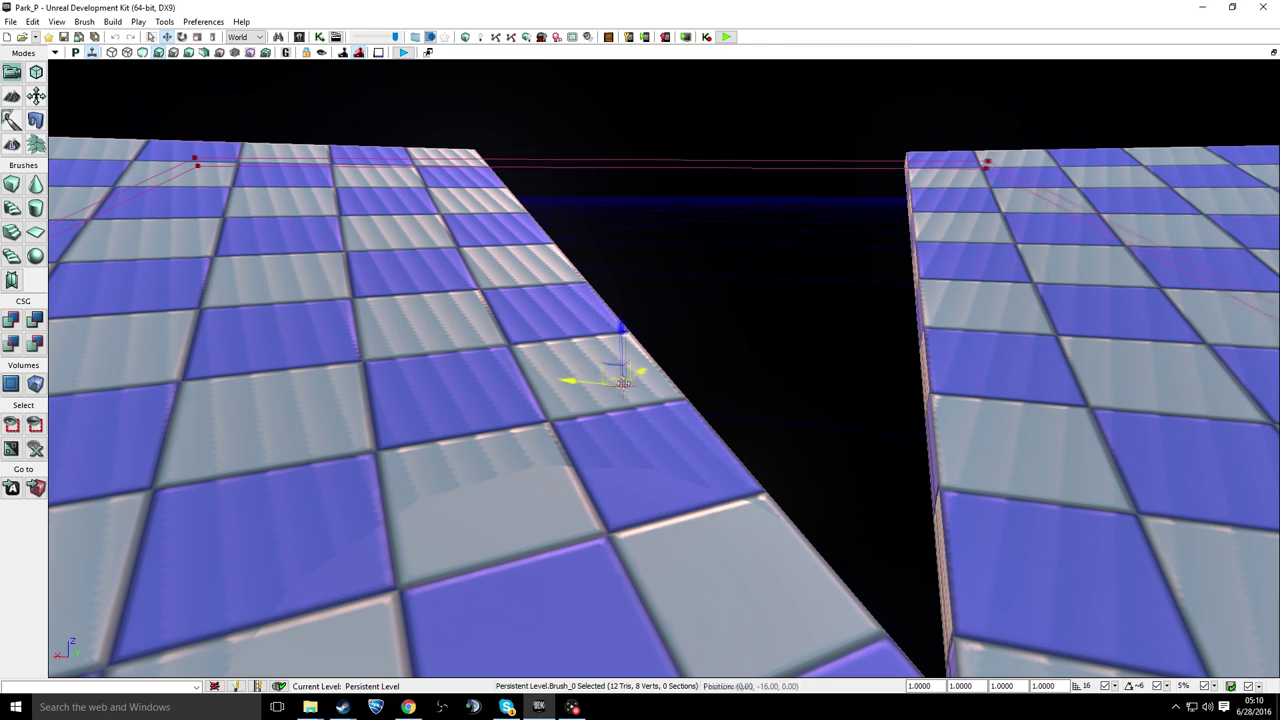
Step: Center the builder brush across the gap so it overlaps both ramps and meets the floor's corner
scroll(727, 380, "up", 3)
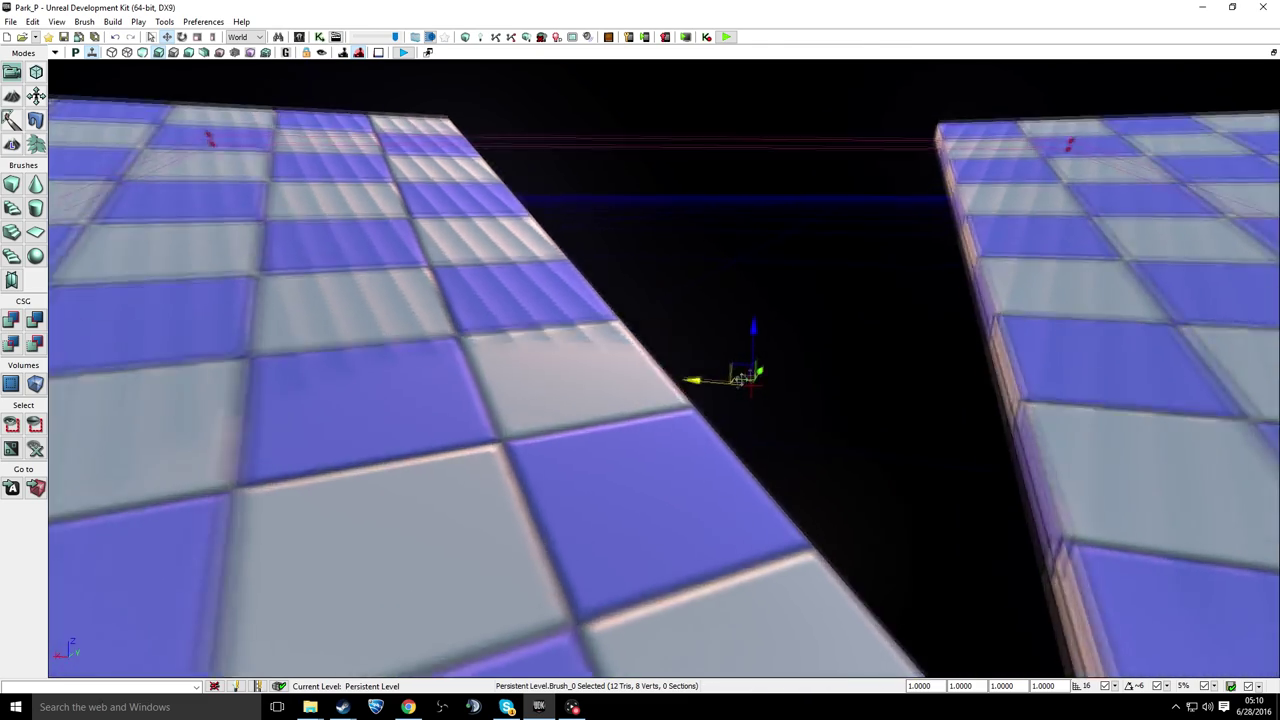
middle_click_drag(740, 375, 954, 344)
scroll(954, 344, "down", 8)
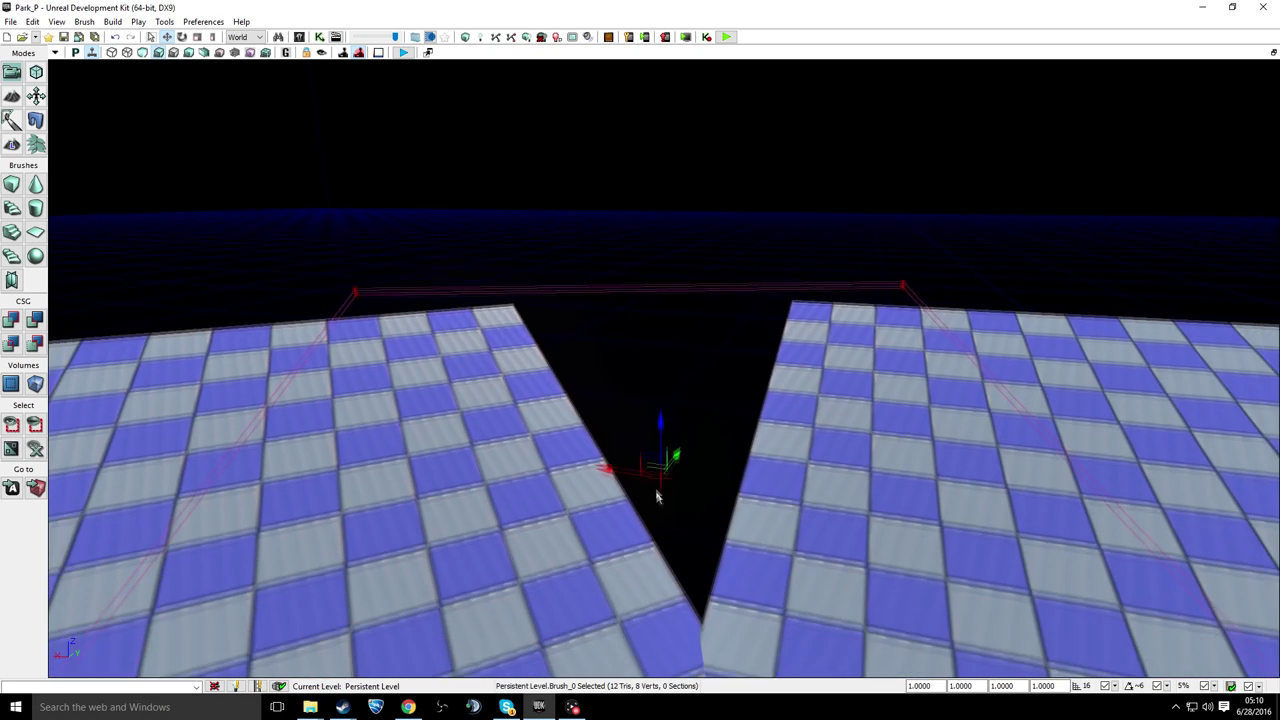
middle_click_drag(657, 496, 651, 423)
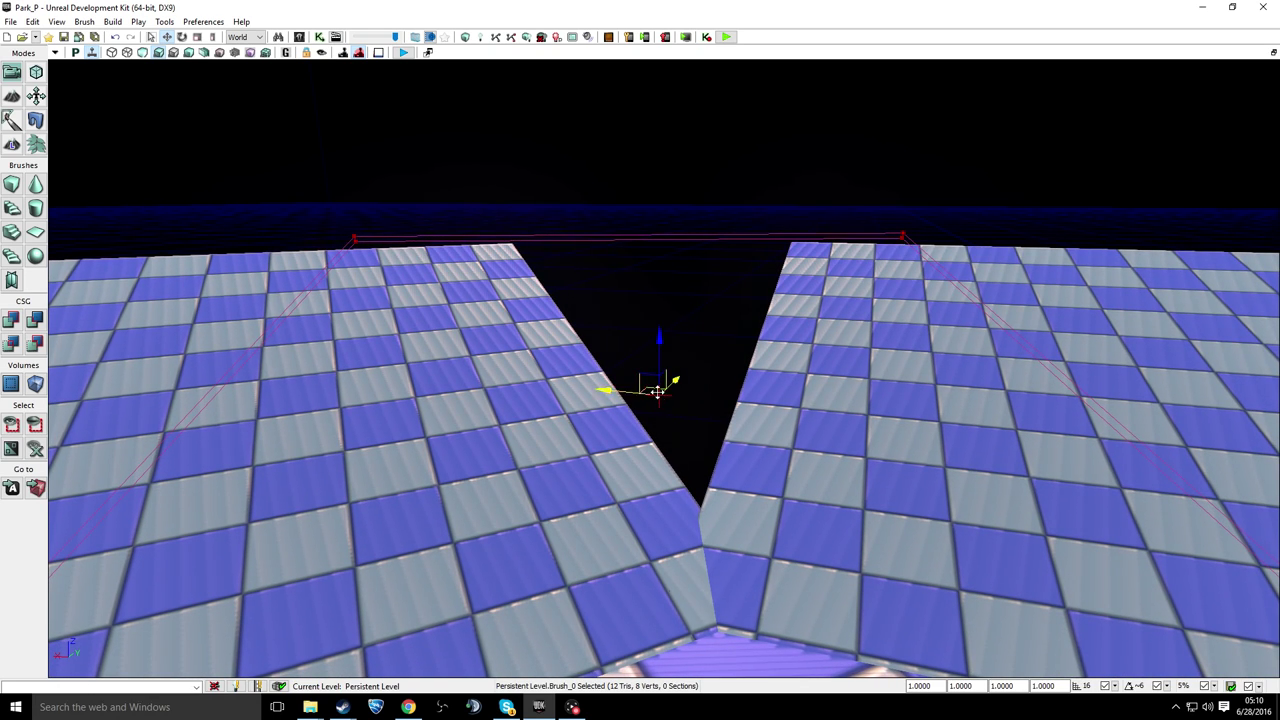
mouse_move(659, 396)
left_mouse_down()
mouse_move(685, 420)
mouse_move(680, 472)
left_mouse_up()
middle_click_drag(680, 472, 688, 380)
scroll(688, 378, "up", 5)
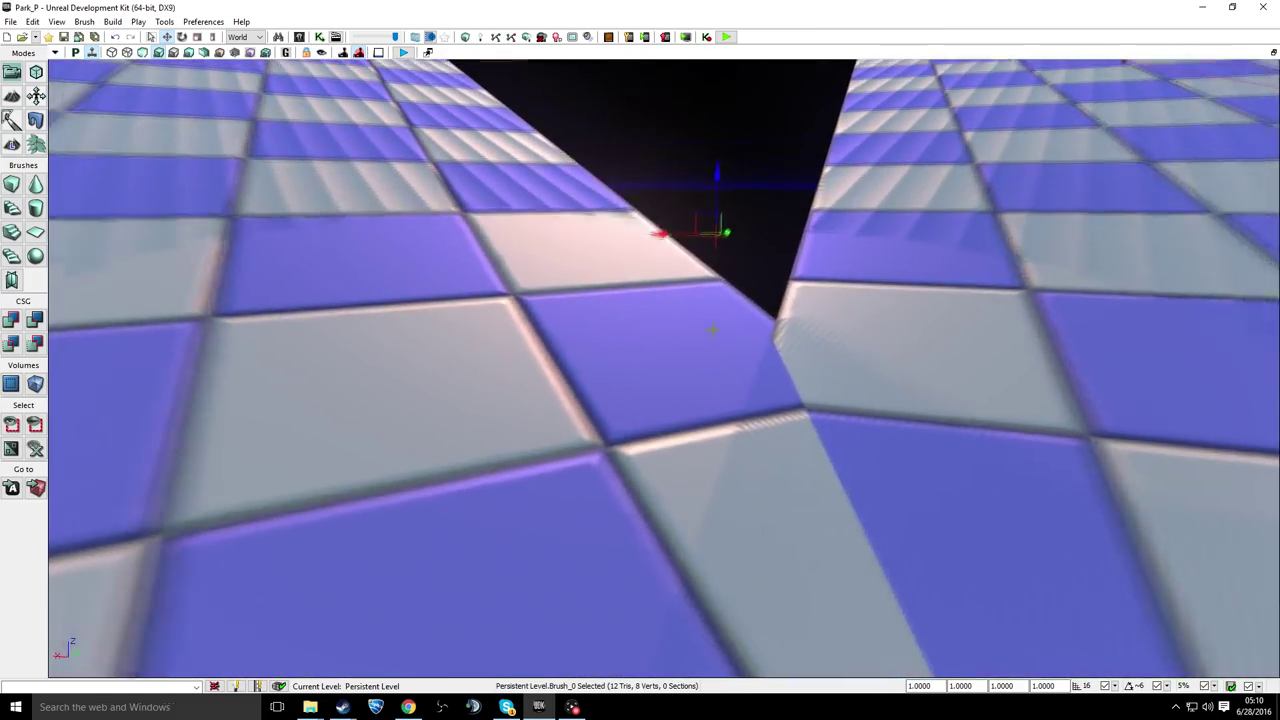
scroll(688, 378, "down", 4)
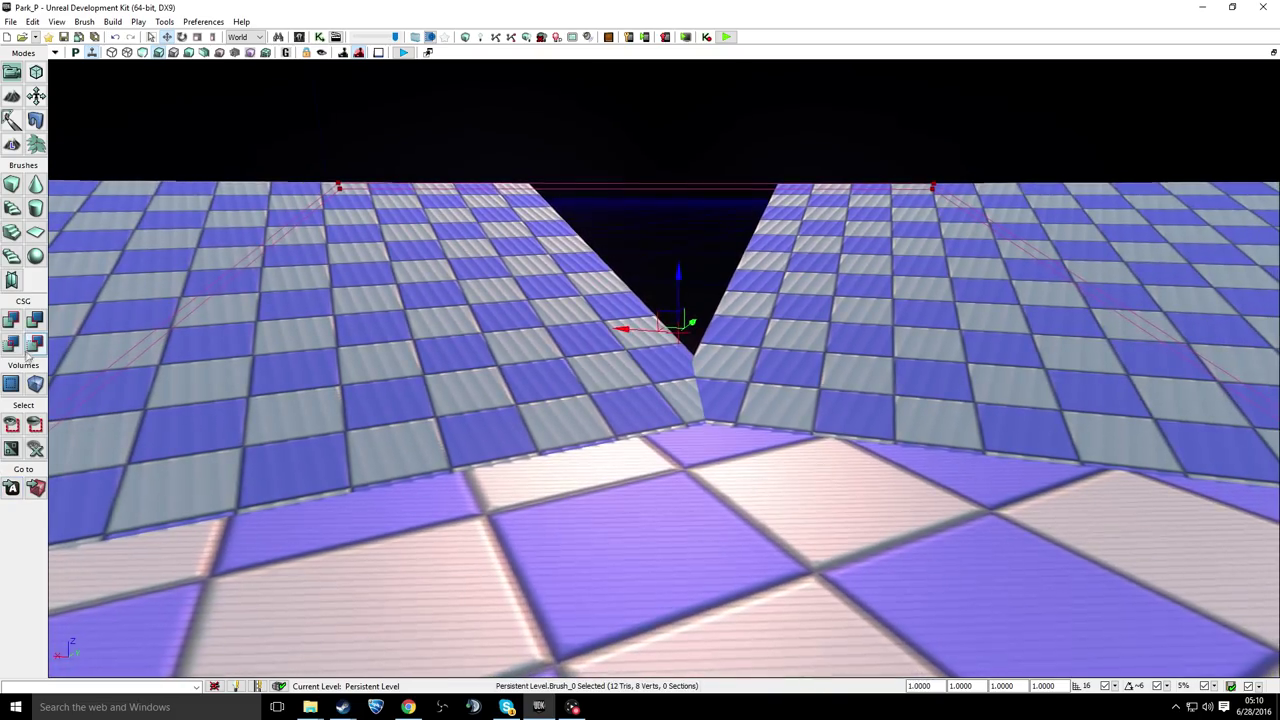
Step: Add the builder brush as solid CSG geometry to fill the gap, and inspect the three joined ramps
left_click(11, 319)
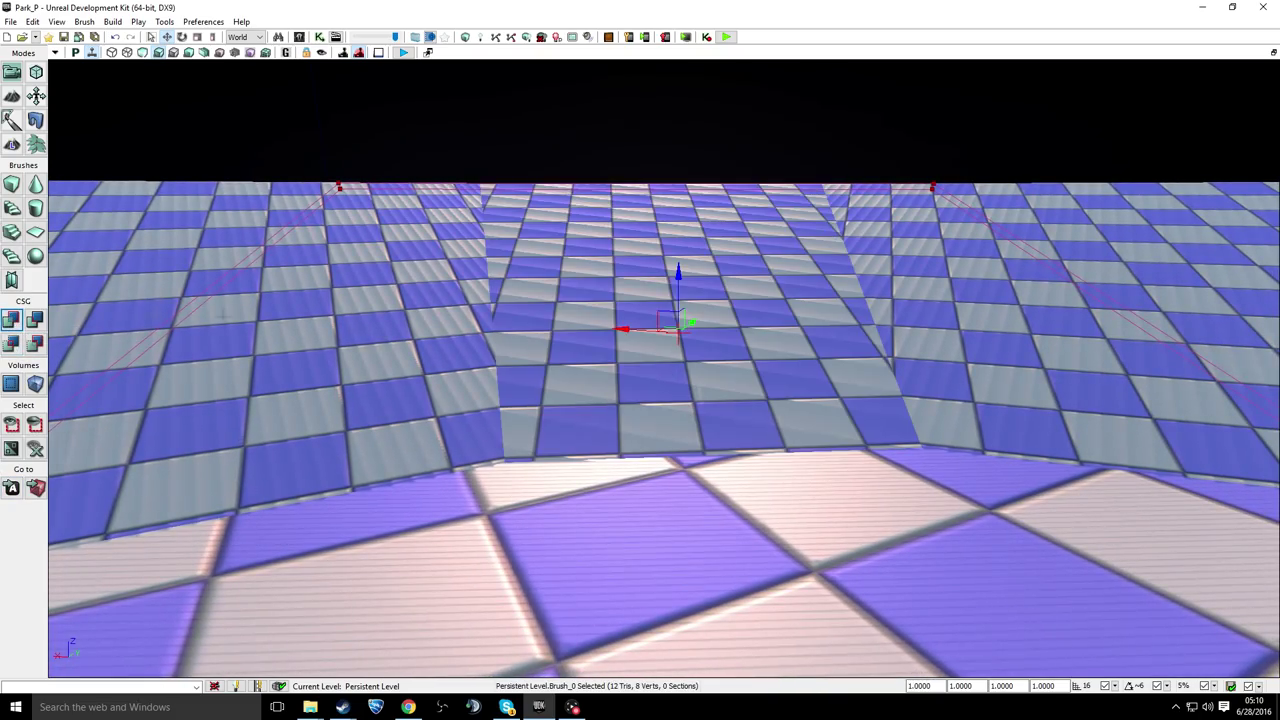
left_click(760, 92)
key("w")
mouse_move(784, 144)
right_mouse_down()
mouse_move(830, 64)
mouse_move(796, 138)
right_mouse_up()
key("s")
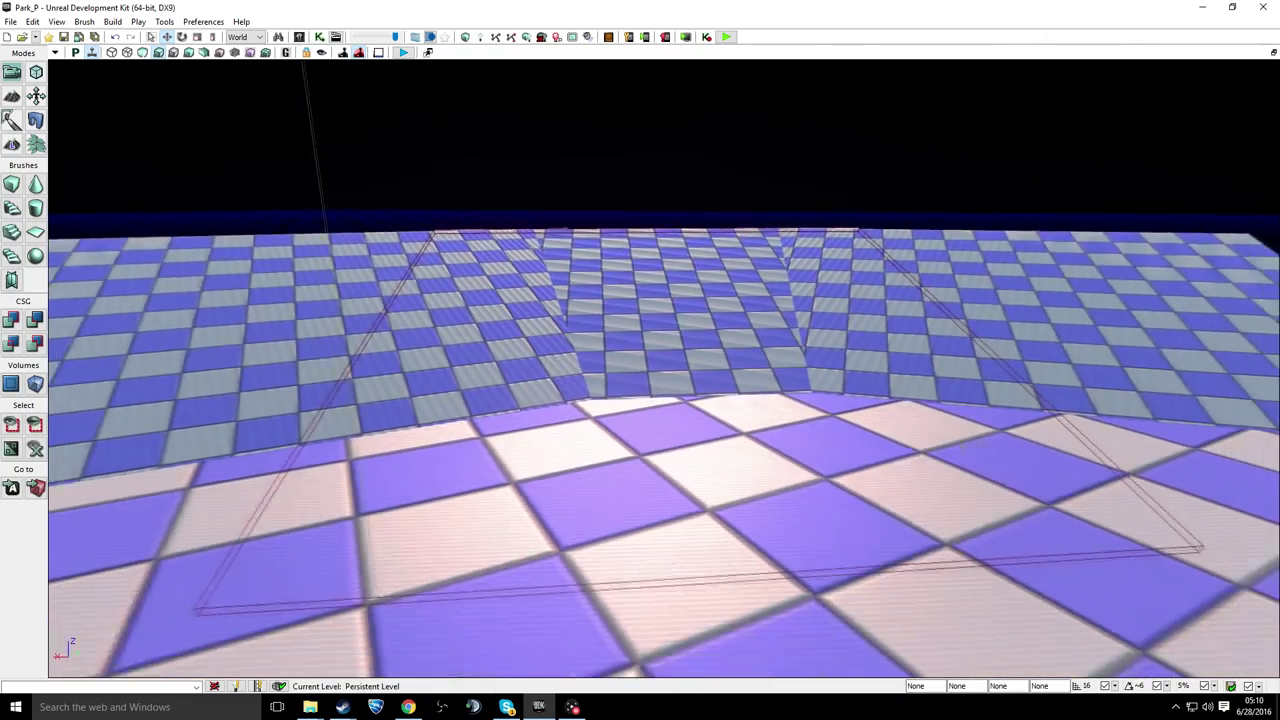
key("s")
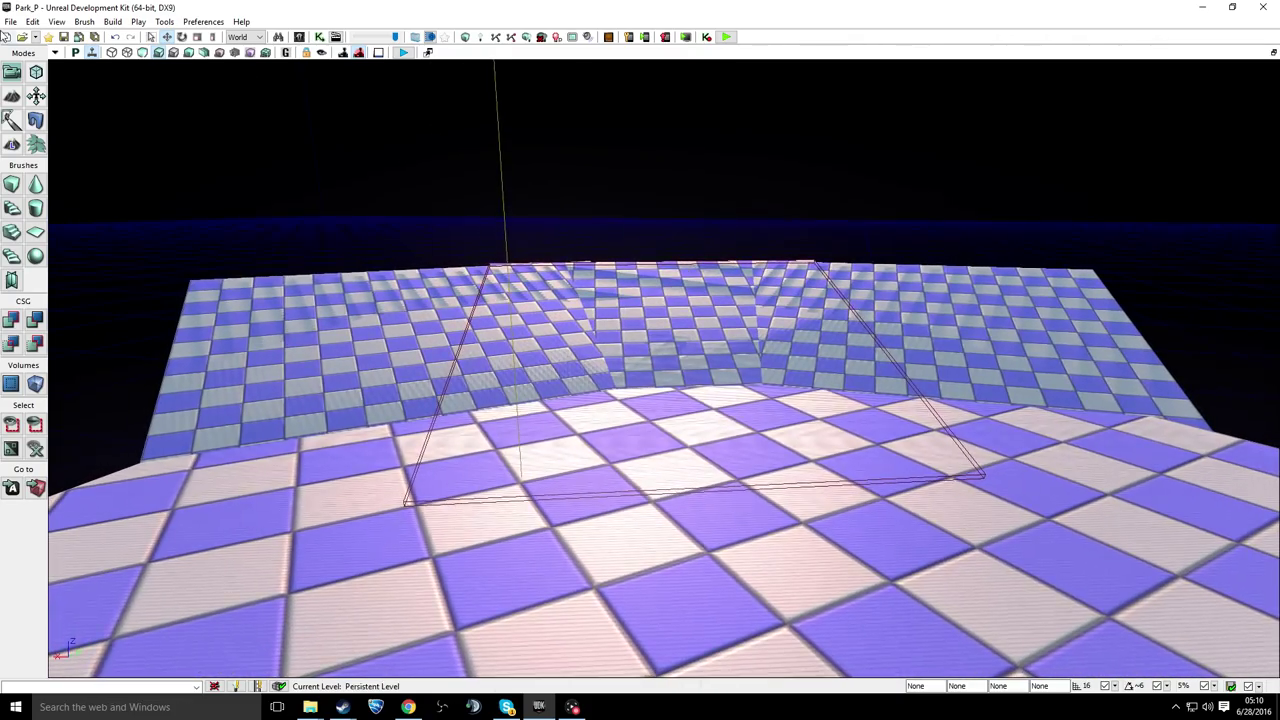
Step: Save all levels of the Park_P map
left_click(10, 21)
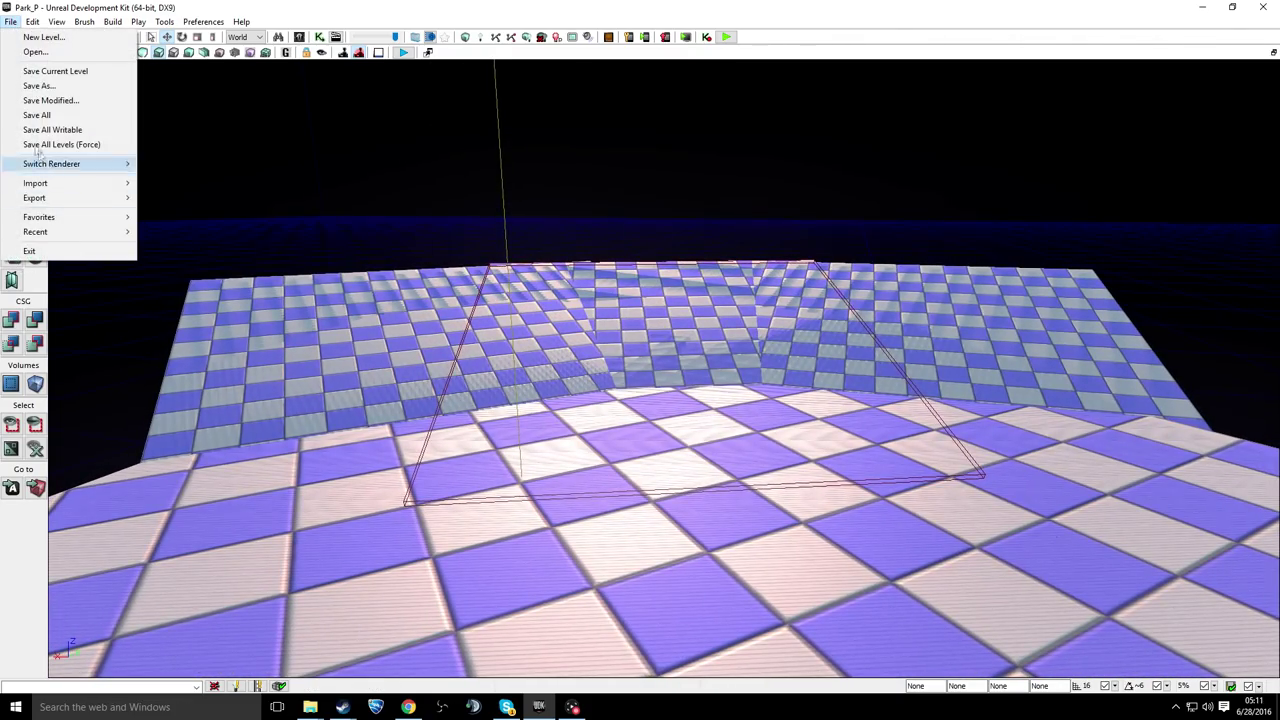
left_click(37, 115)
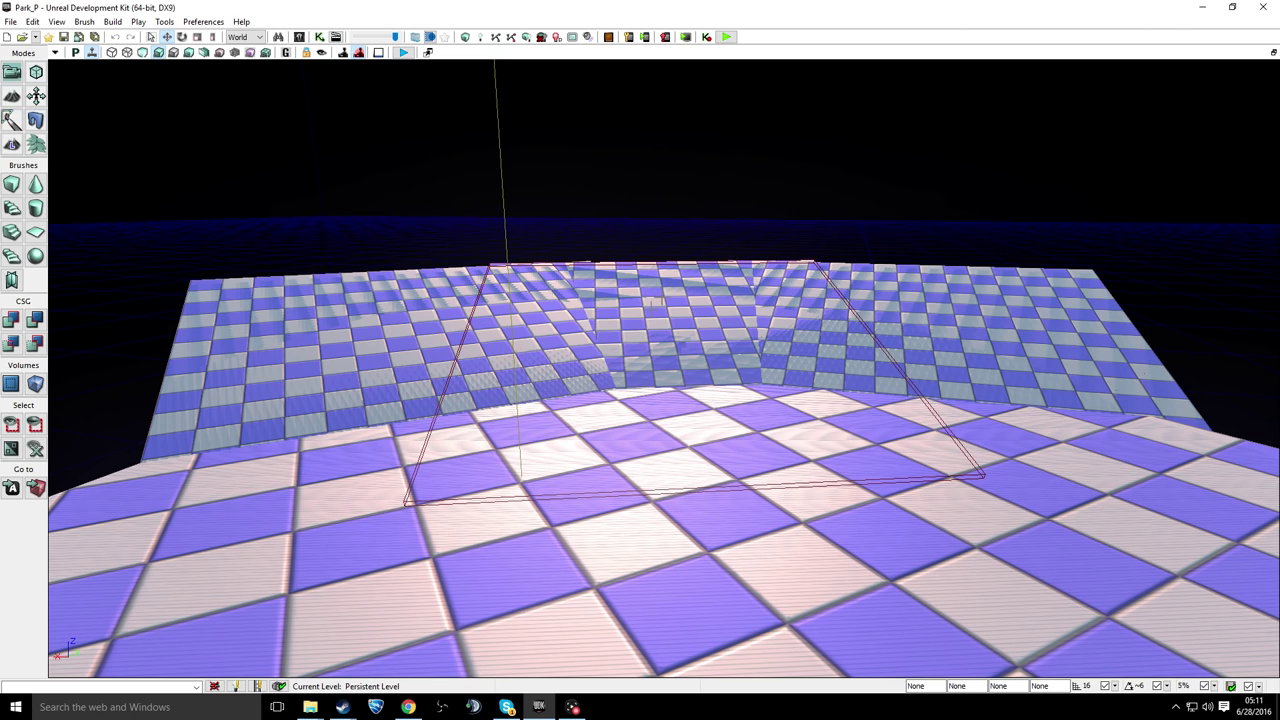
Step: Switch to File Explorer and copy Park_P.upk from the rocketleague TAGame folder
left_click(1205, 7)
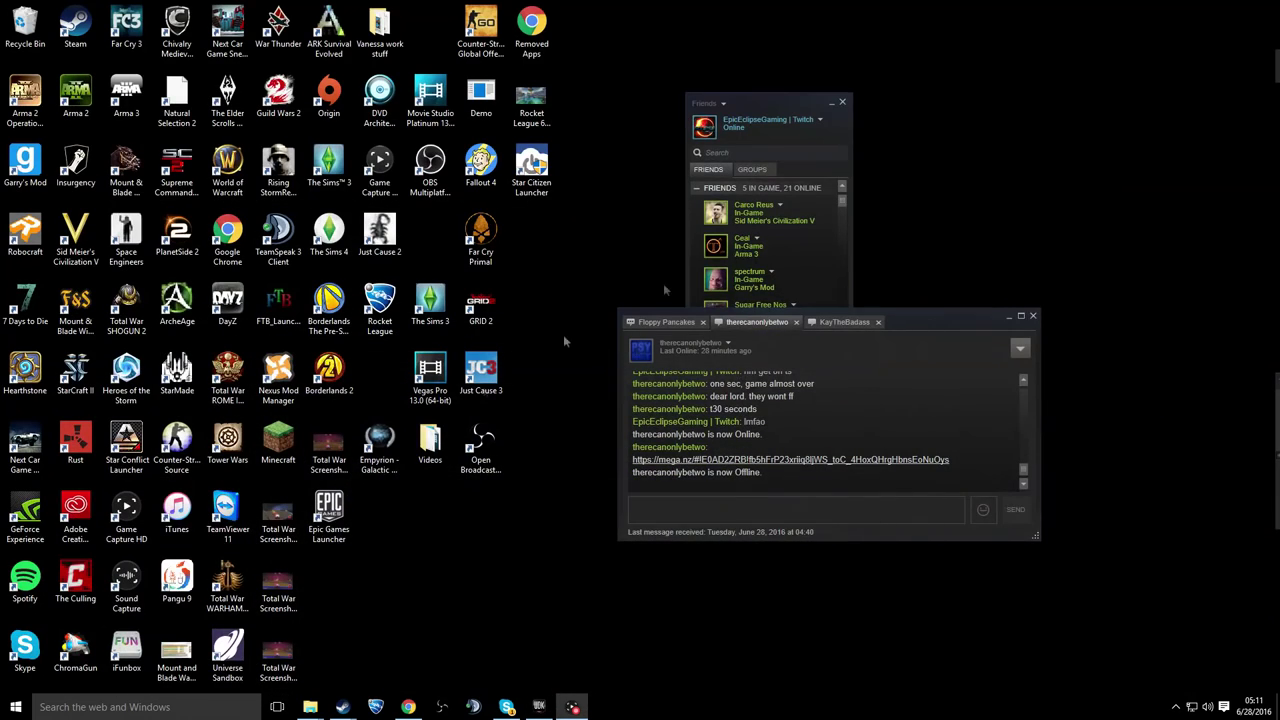
left_click(322, 706)
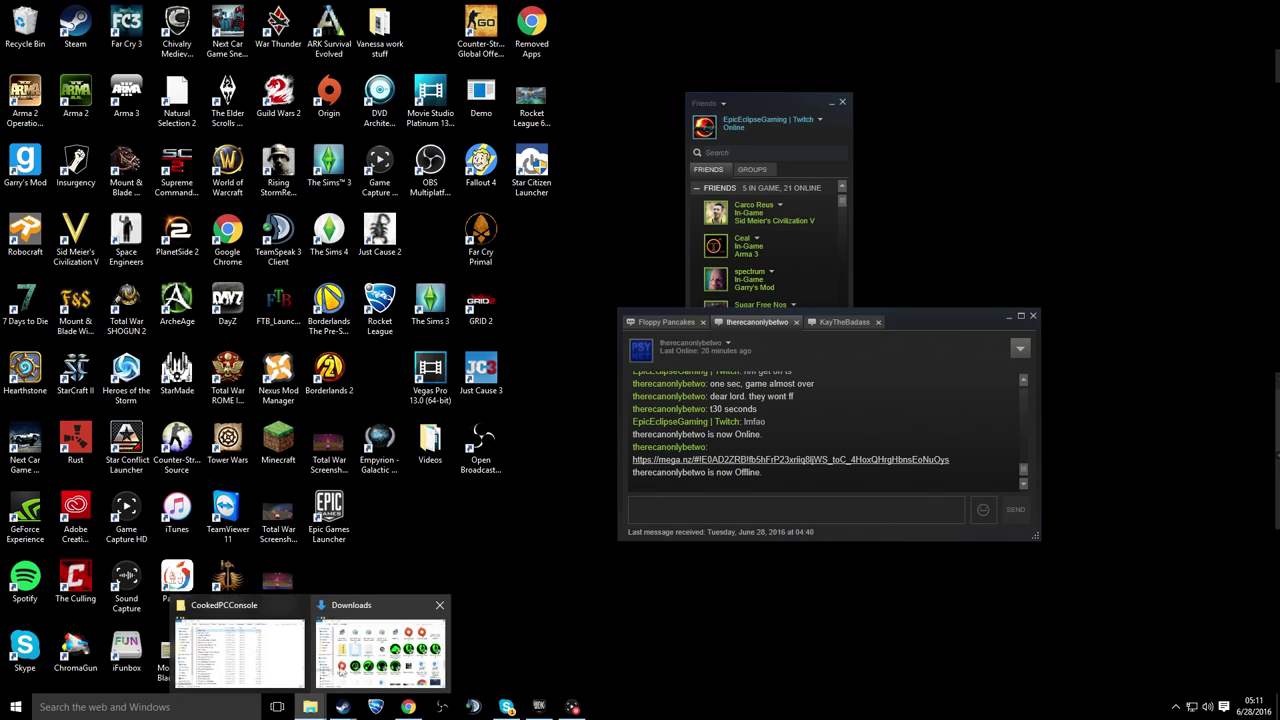
left_click(270, 653)
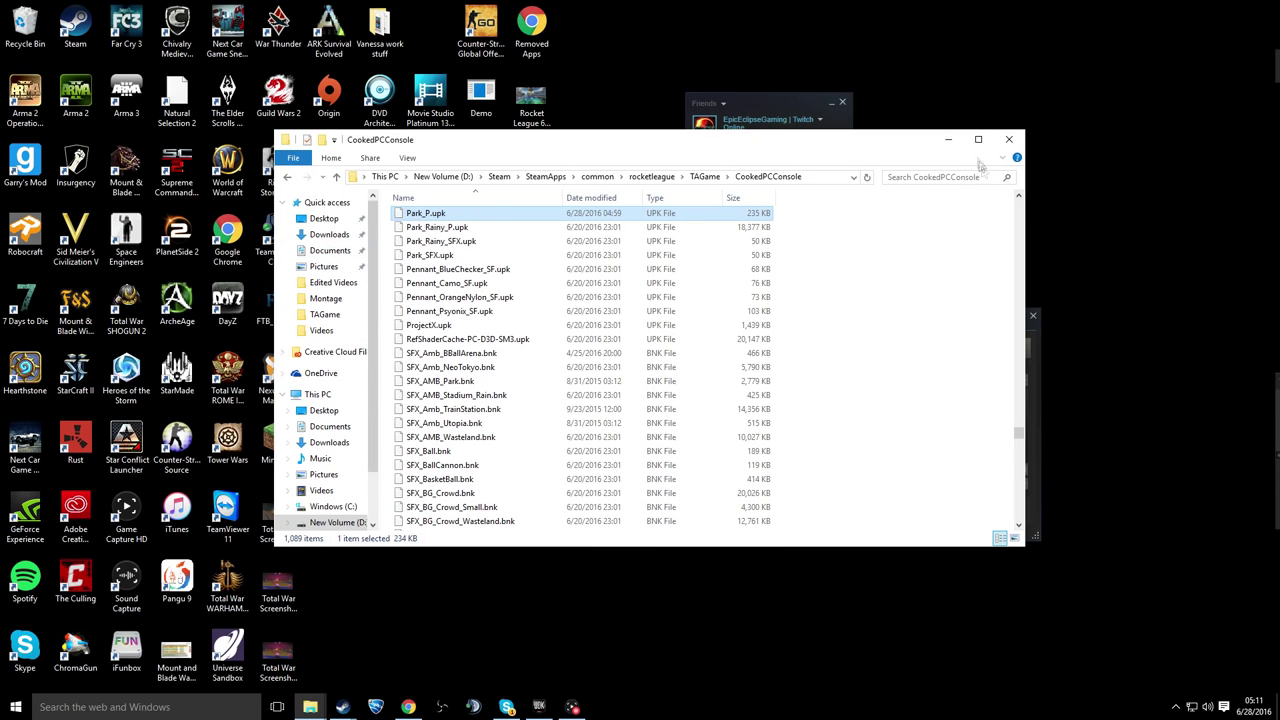
left_click(703, 175)
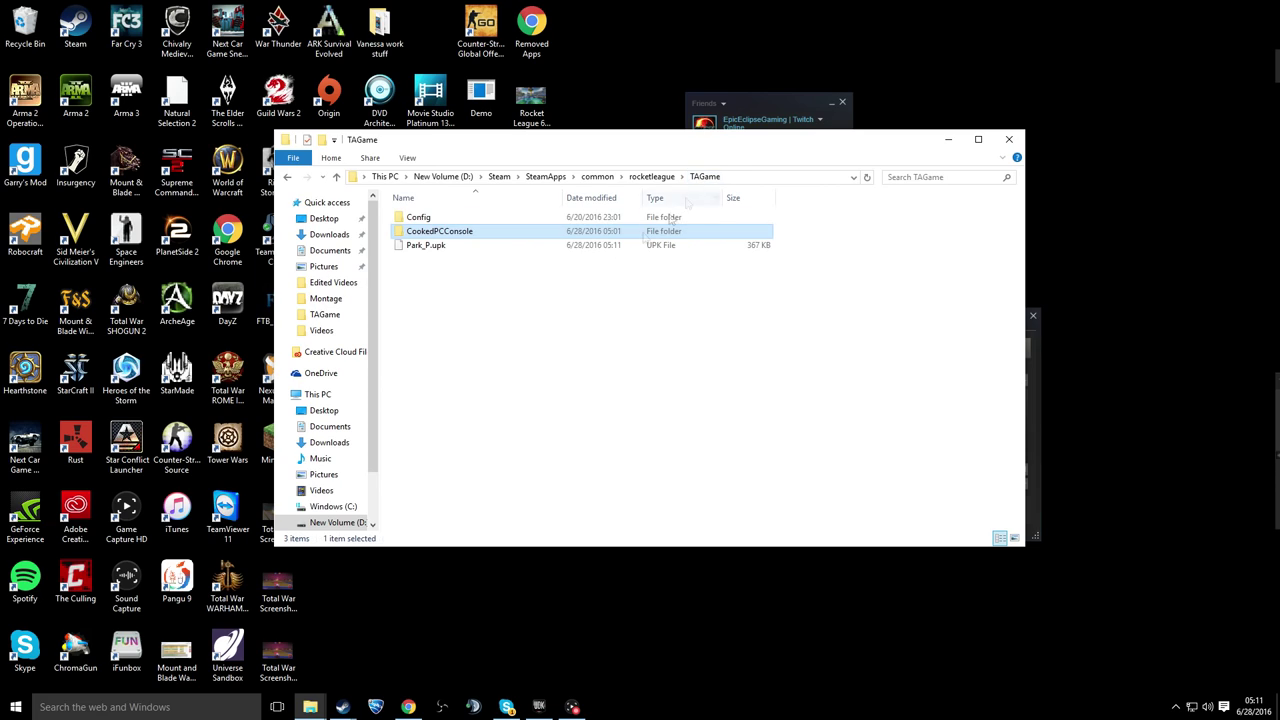
left_click(463, 248)
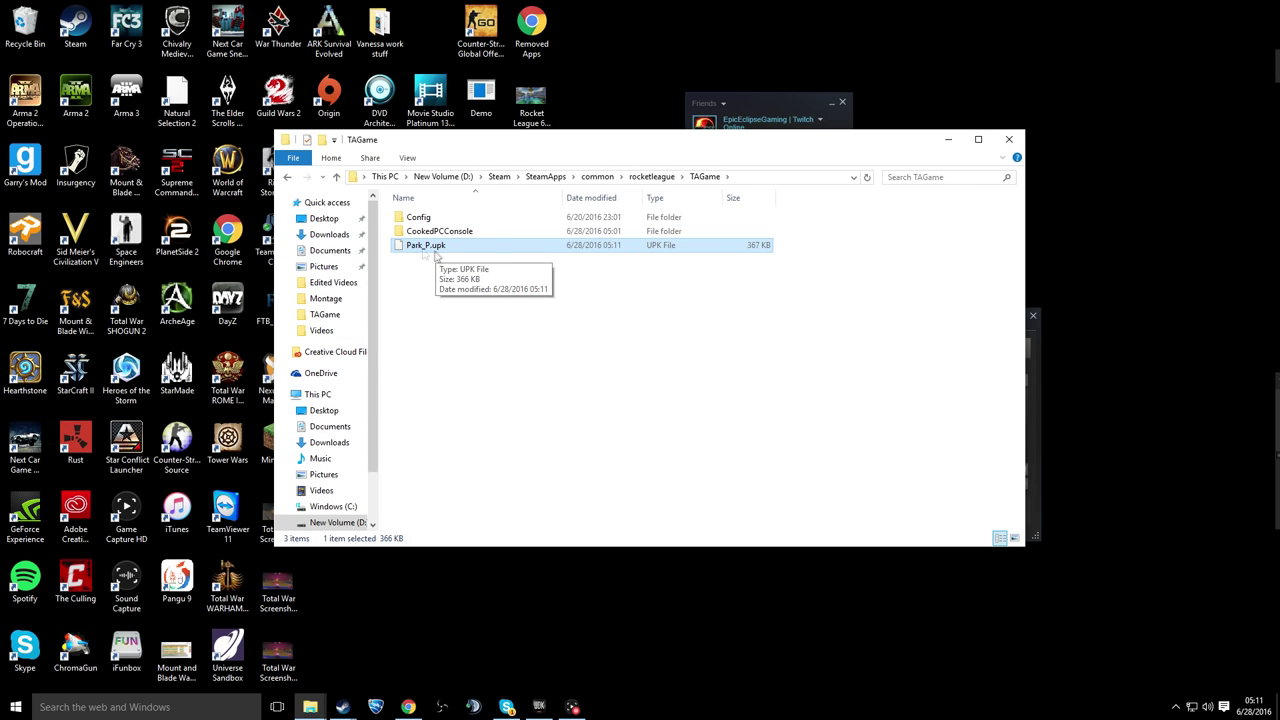
right_click(422, 249)
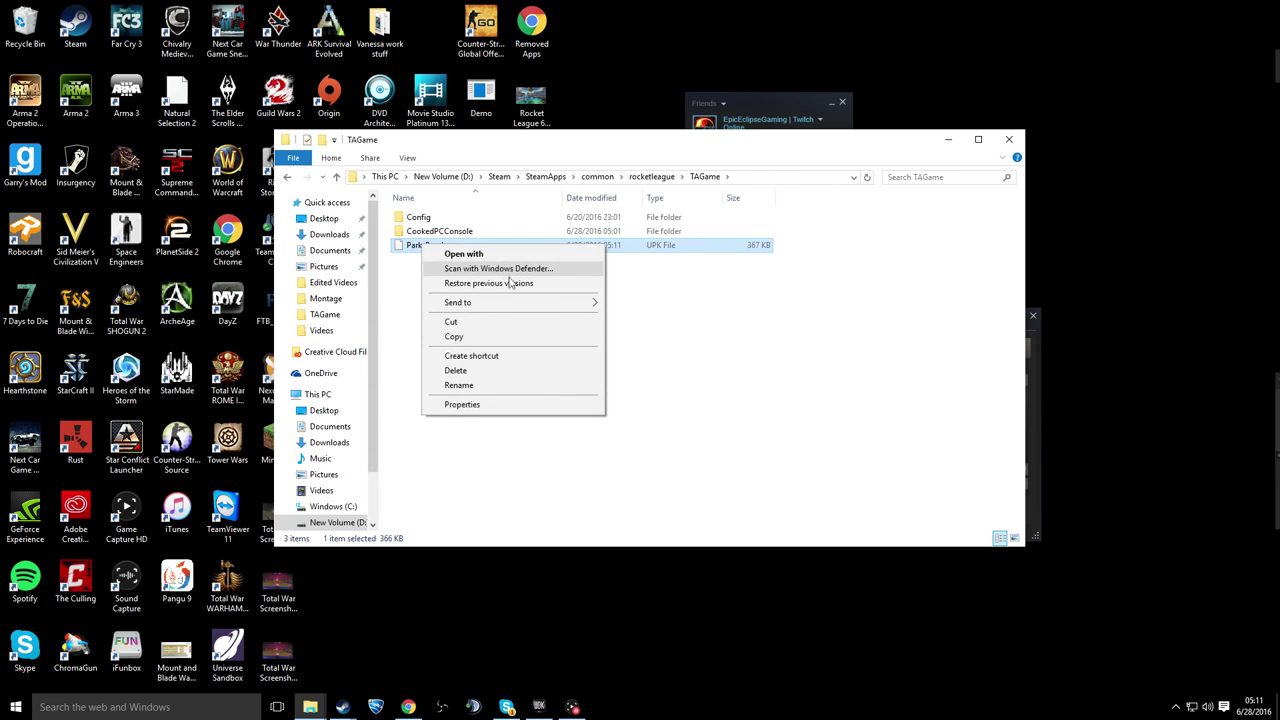
left_click(490, 337)
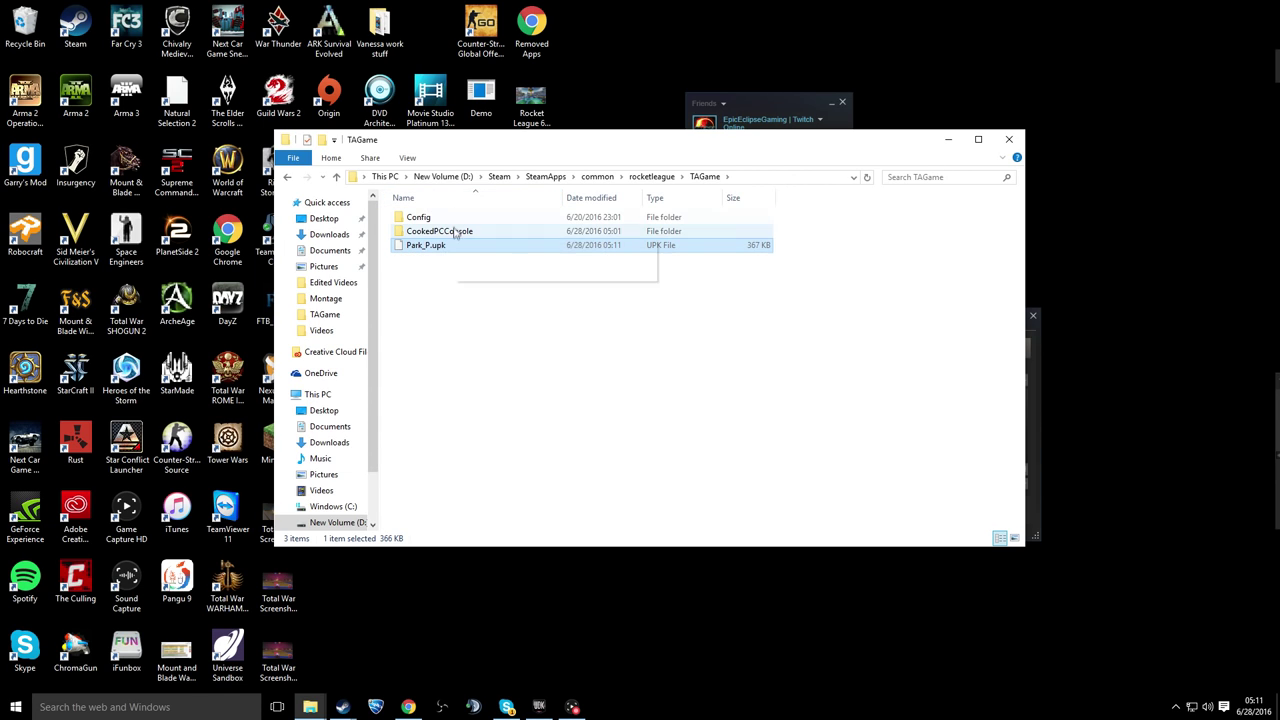
Step: Open the CookedPCConsole folder, find the existing Park_P.upk among the Park map files, and delete it
double_click(452, 232)
scroll(505, 300, "down", 20)
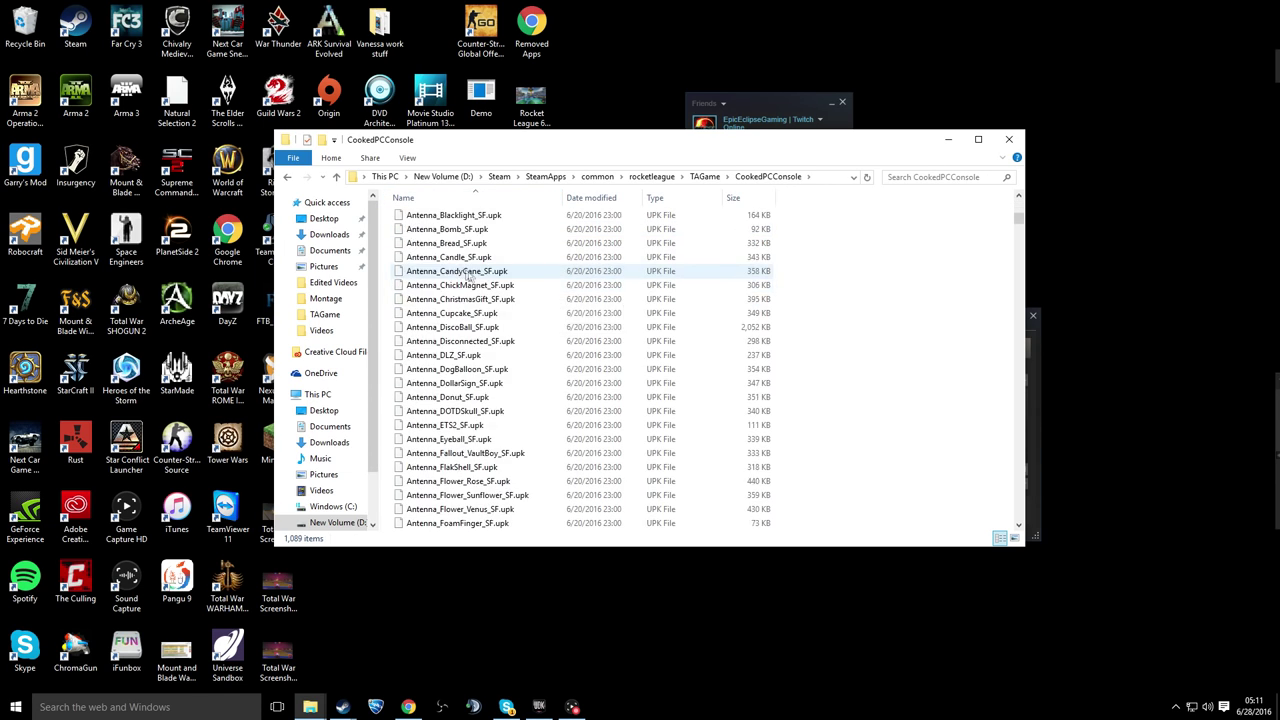
scroll(510, 328, "down", 20)
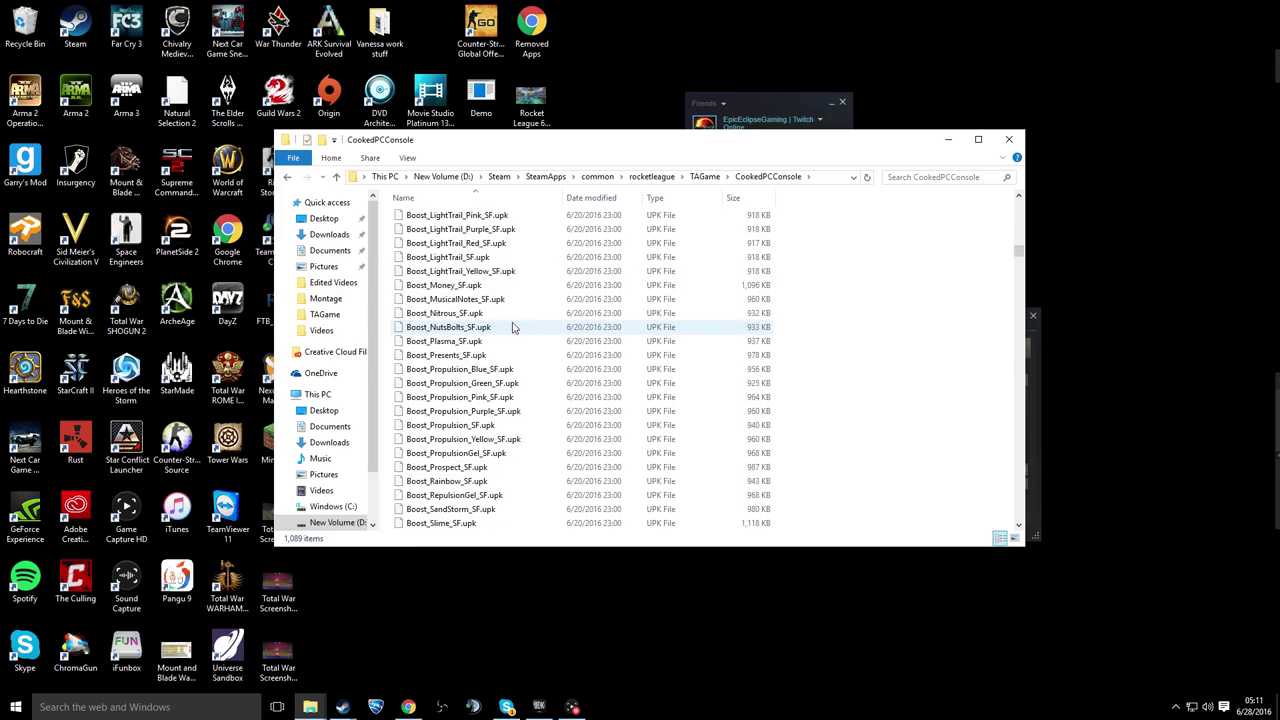
left_click_drag(1018, 264, 1006, 432)
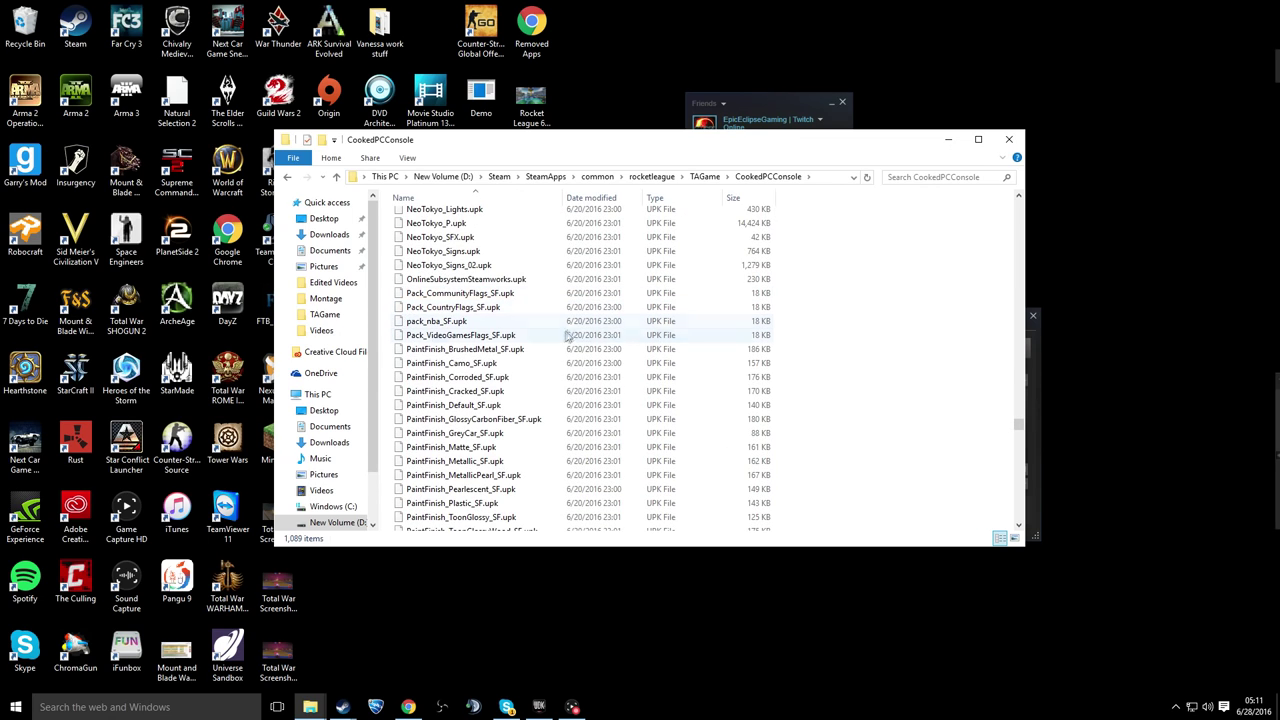
scroll(550, 342, "down", 4)
scroll(550, 345, "down", 1)
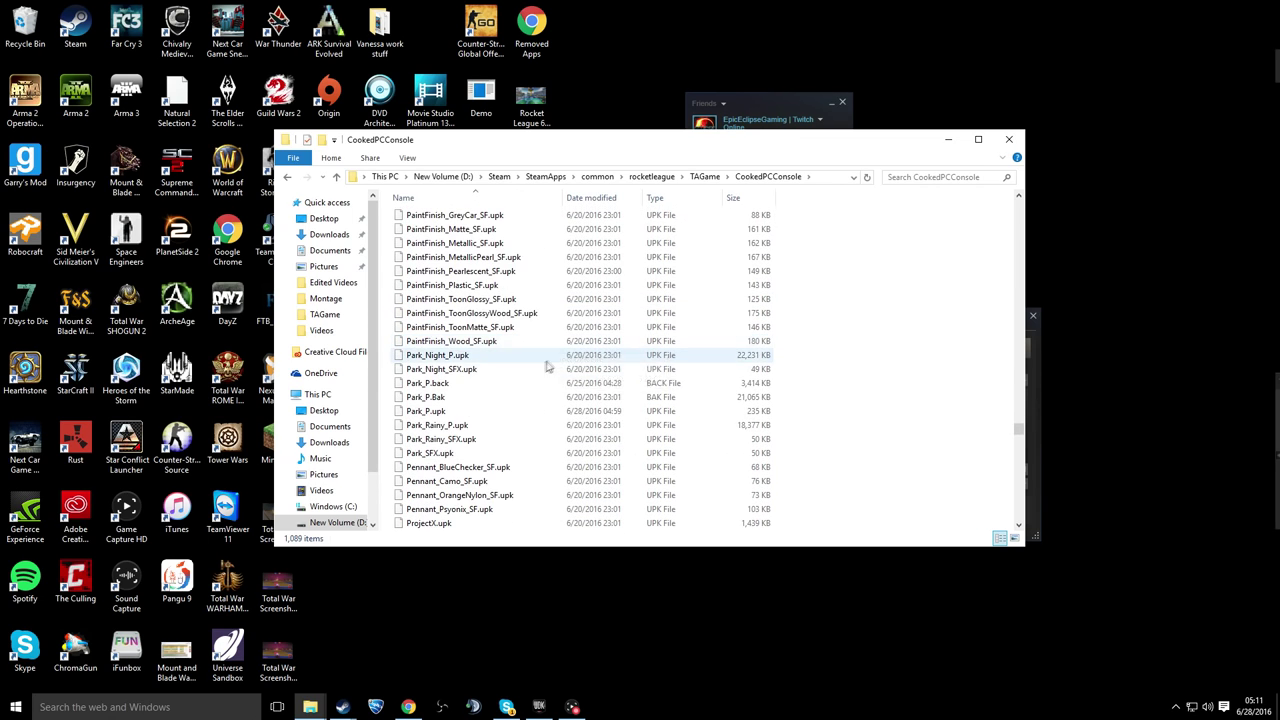
right_click(429, 418)
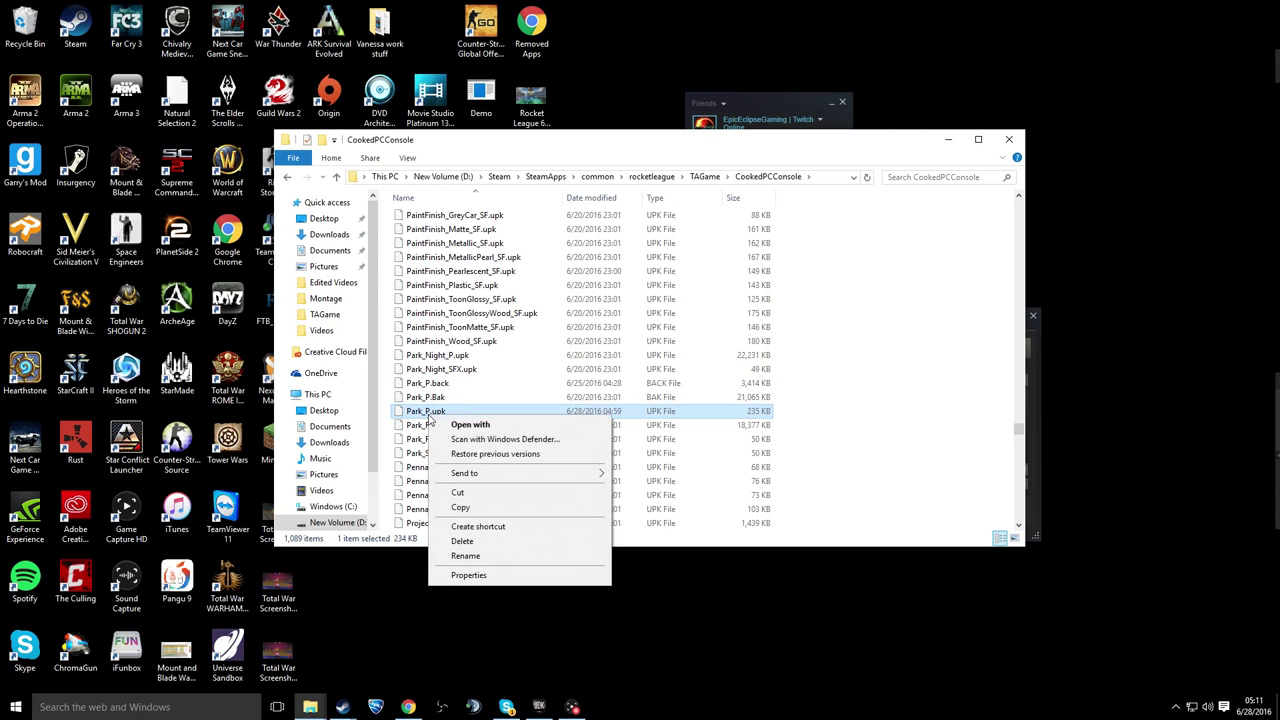
left_click(423, 385)
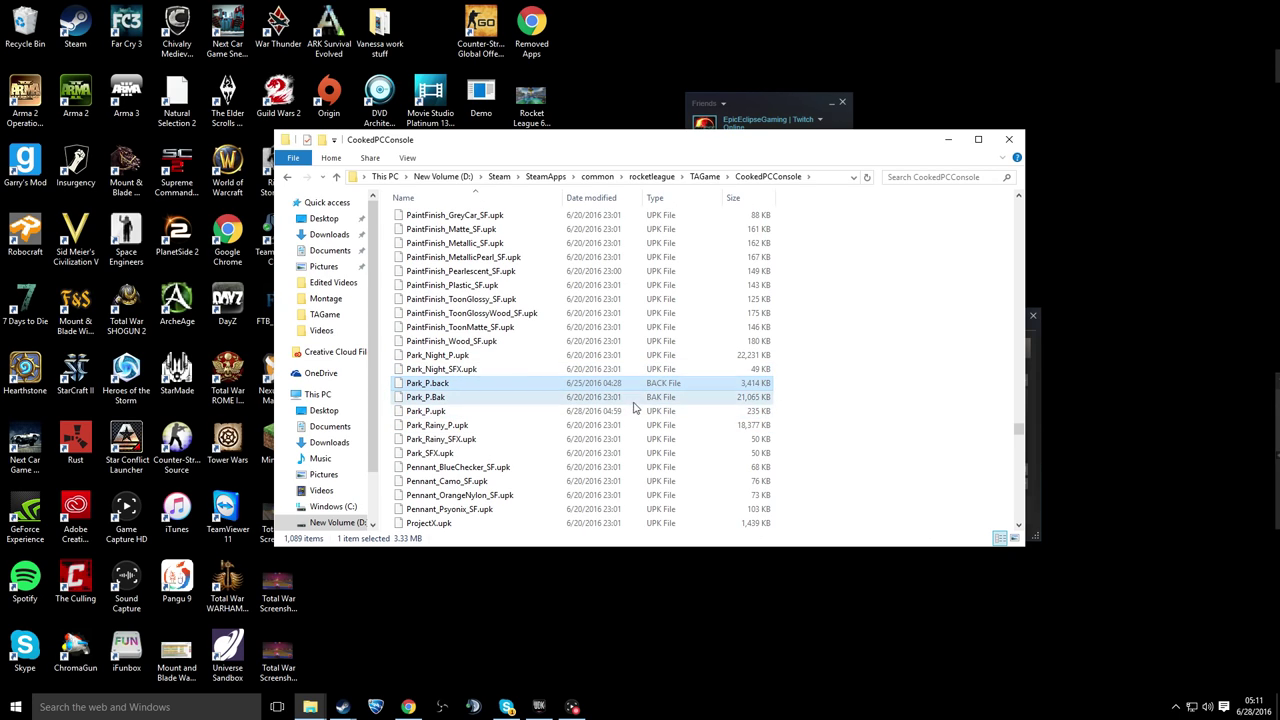
left_click(636, 399)
right_click(741, 411)
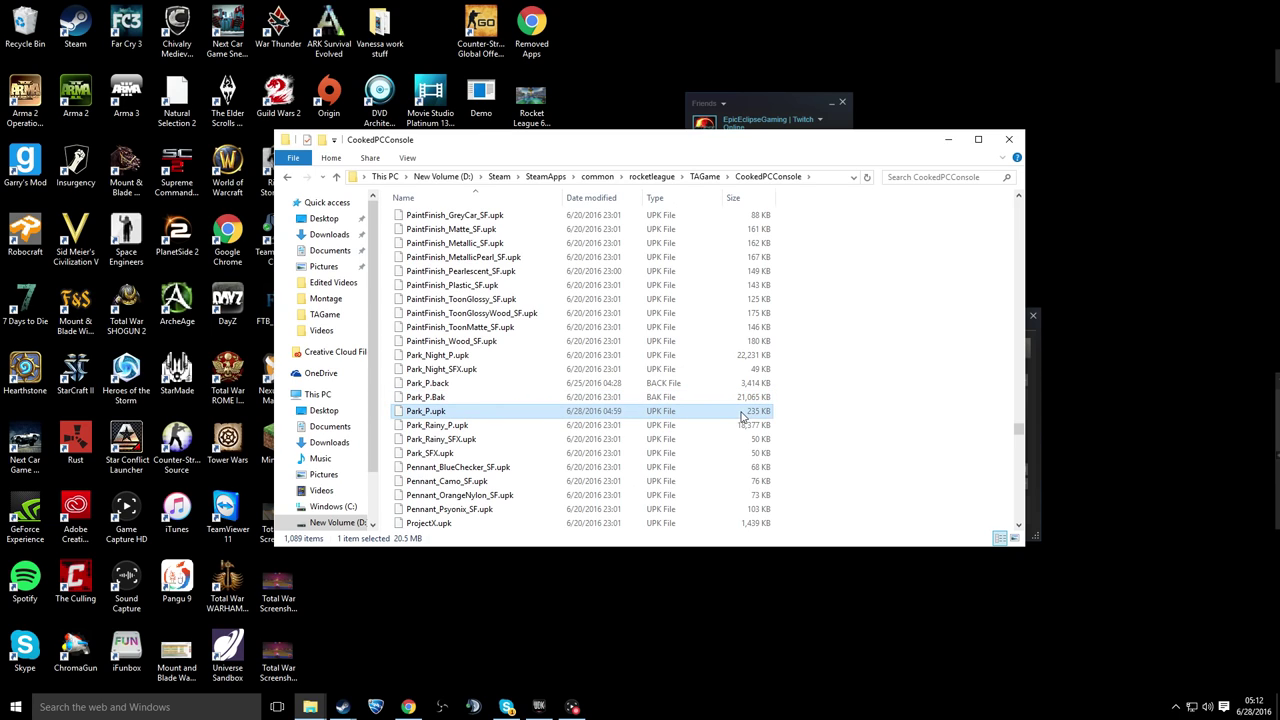
left_click(780, 538)
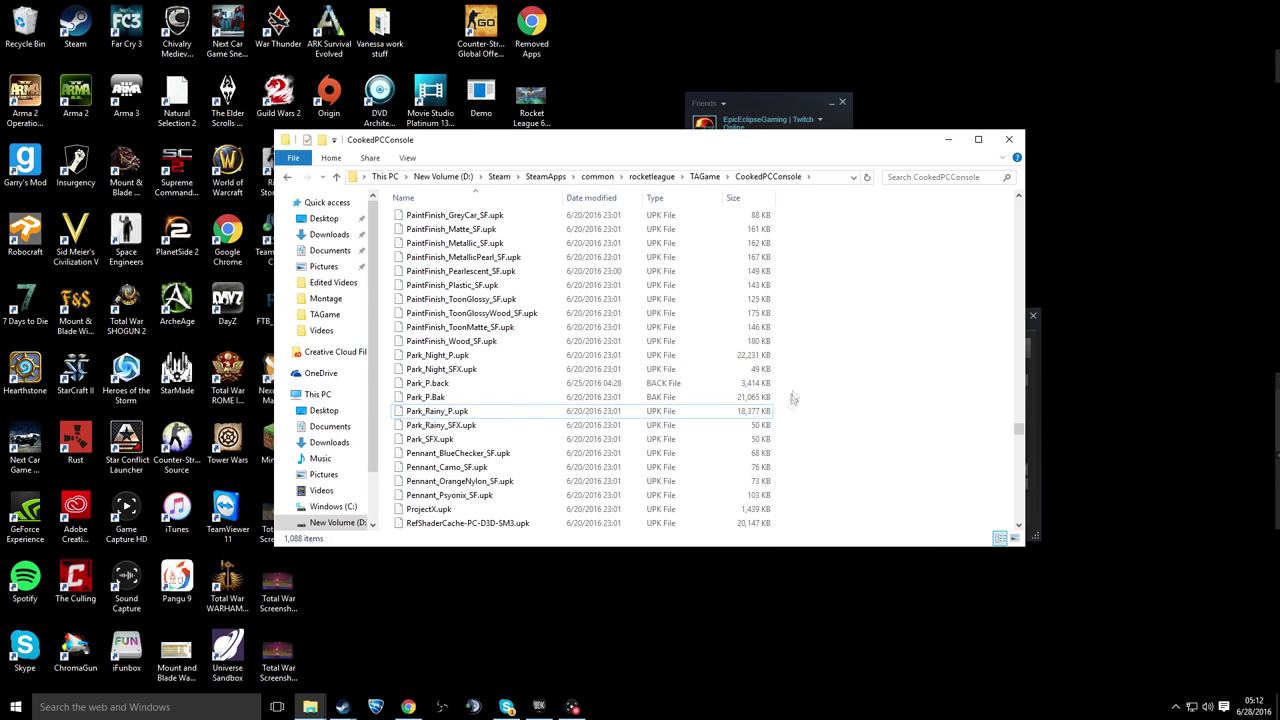
Step: Paste the copied Park_P.upk into the CookedPCConsole folder and minimize File Explorer
right_click(810, 398)
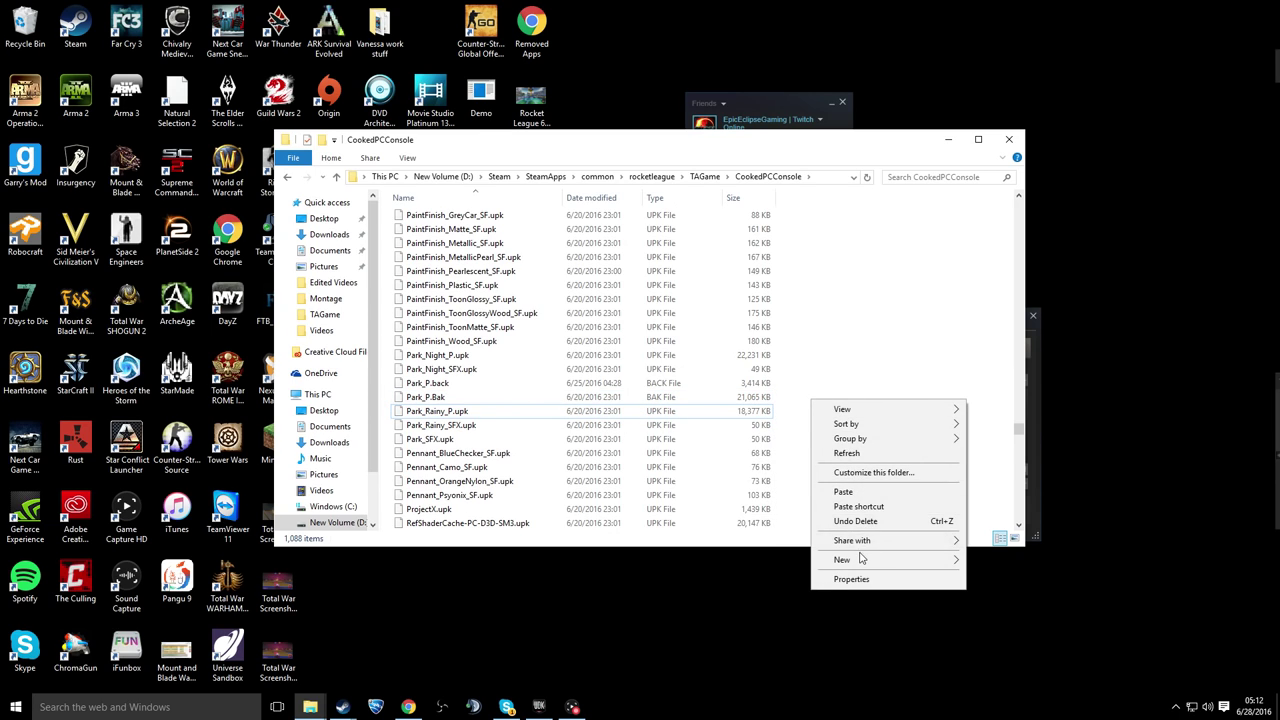
left_click(843, 492)
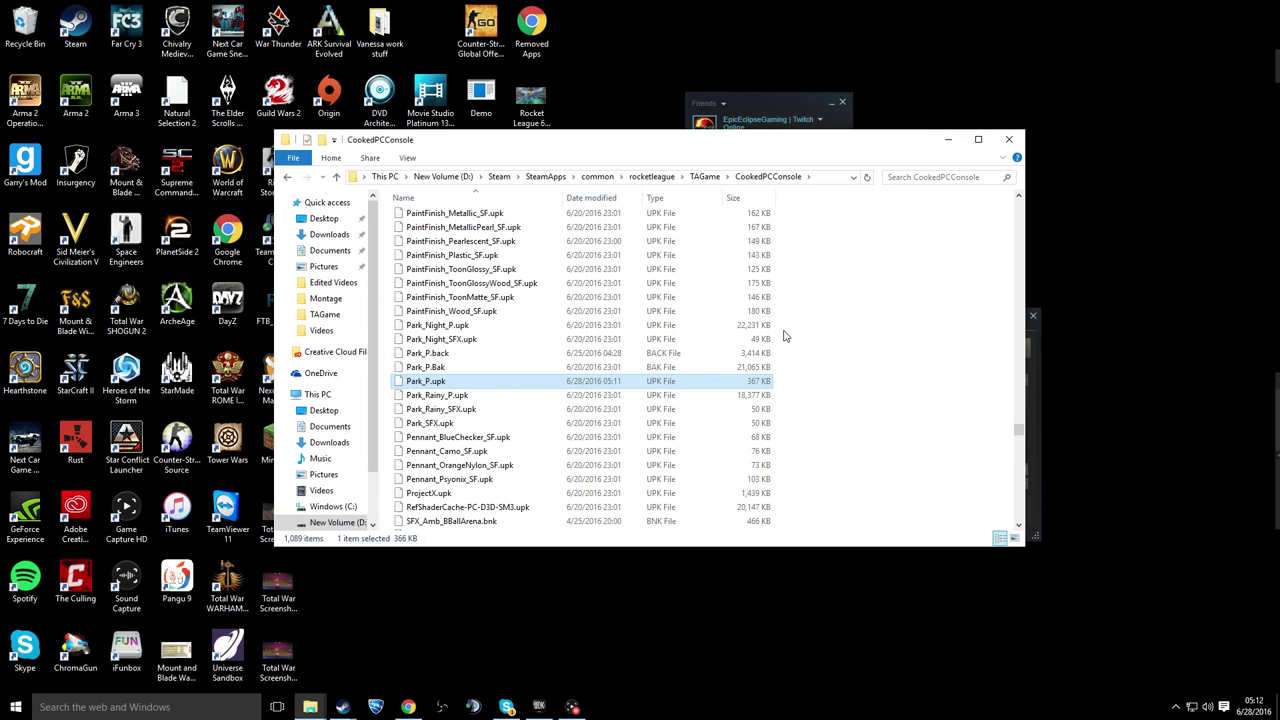
left_click(949, 137)
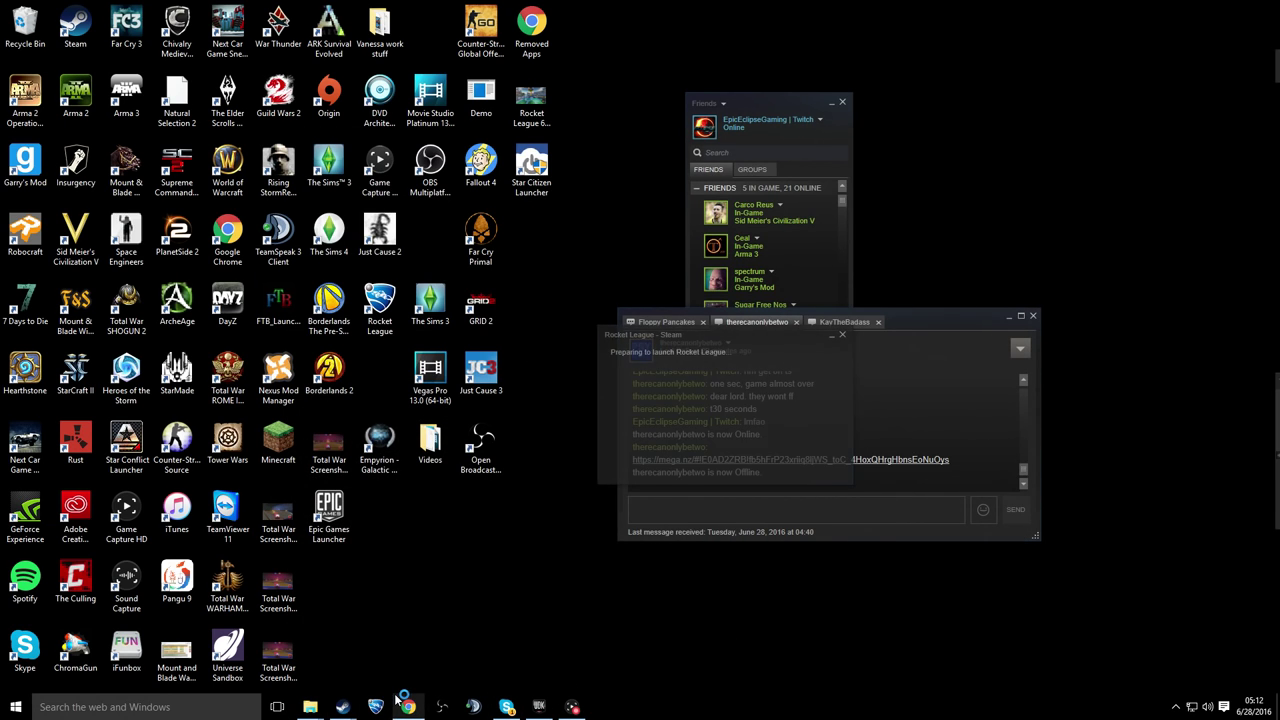
Step: Launch Rocket League and start a Free Play training session
mouse_move(400, 698)
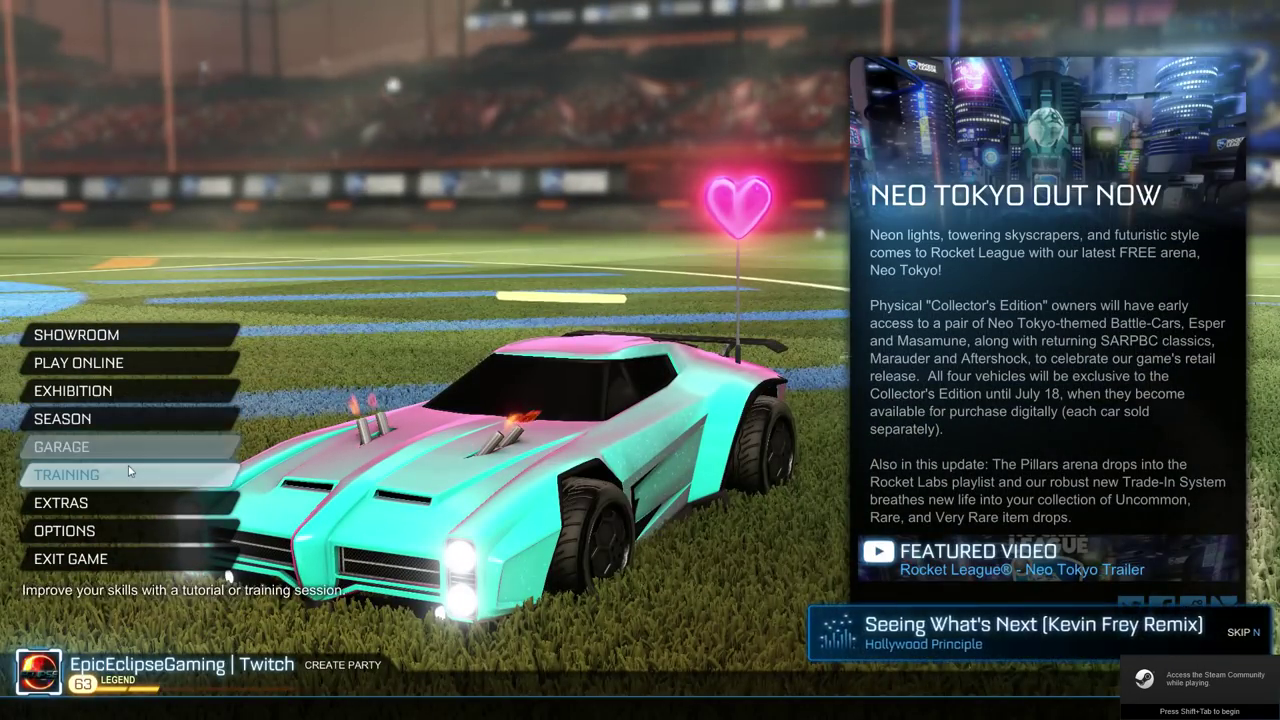
left_click(128, 471)
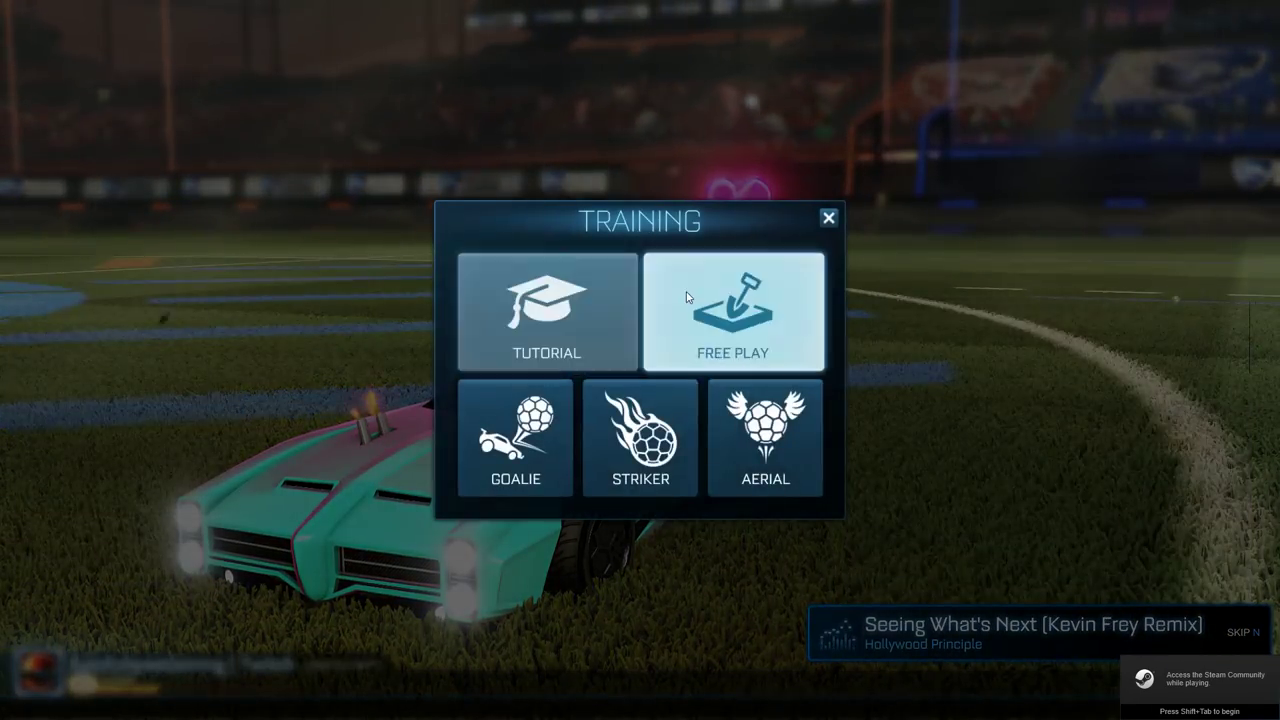
left_click(731, 306)
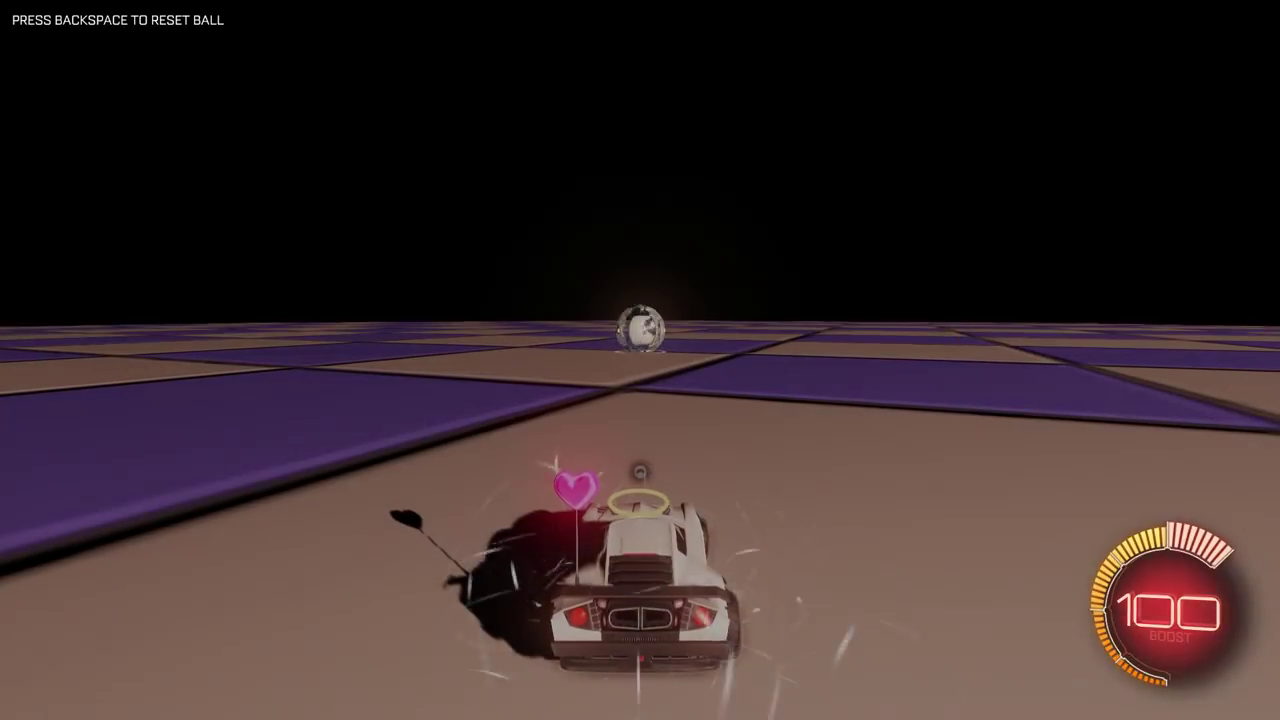
Step: Turn on ball cam and push the ball across the checkered floor onto the curved ramps to test the map
key("space")
key("w")
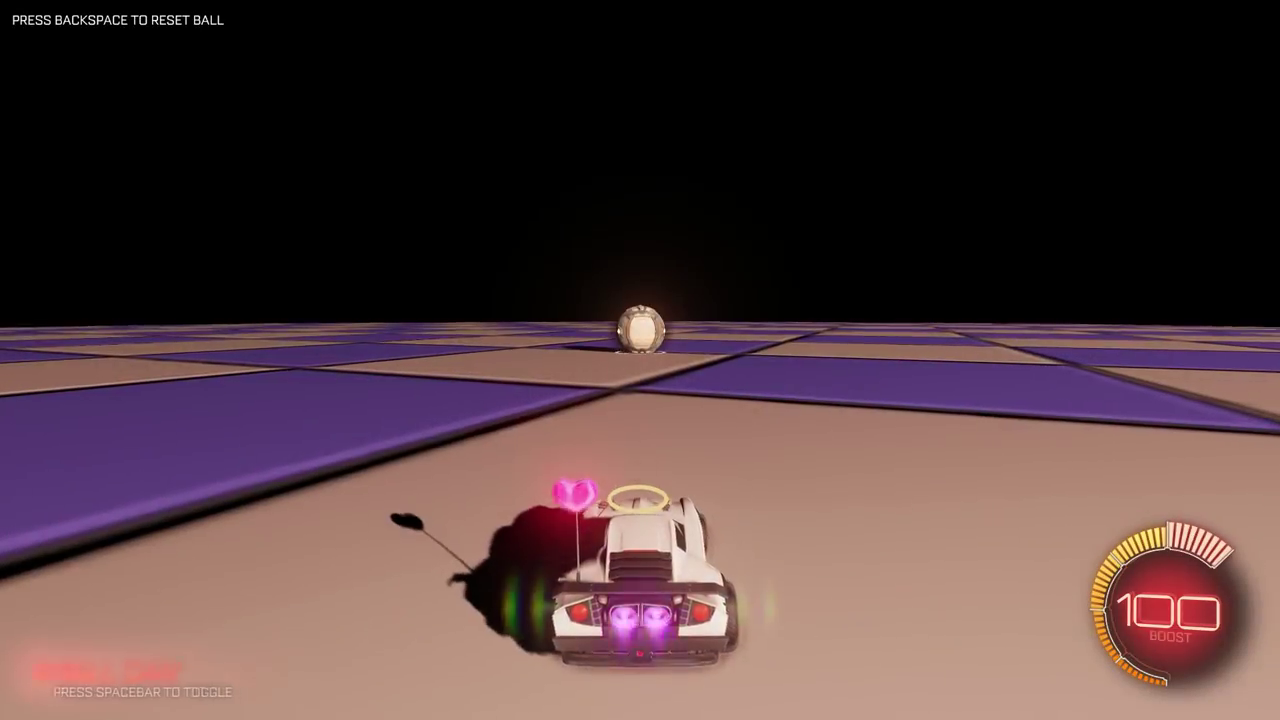
key("d")
key("a")
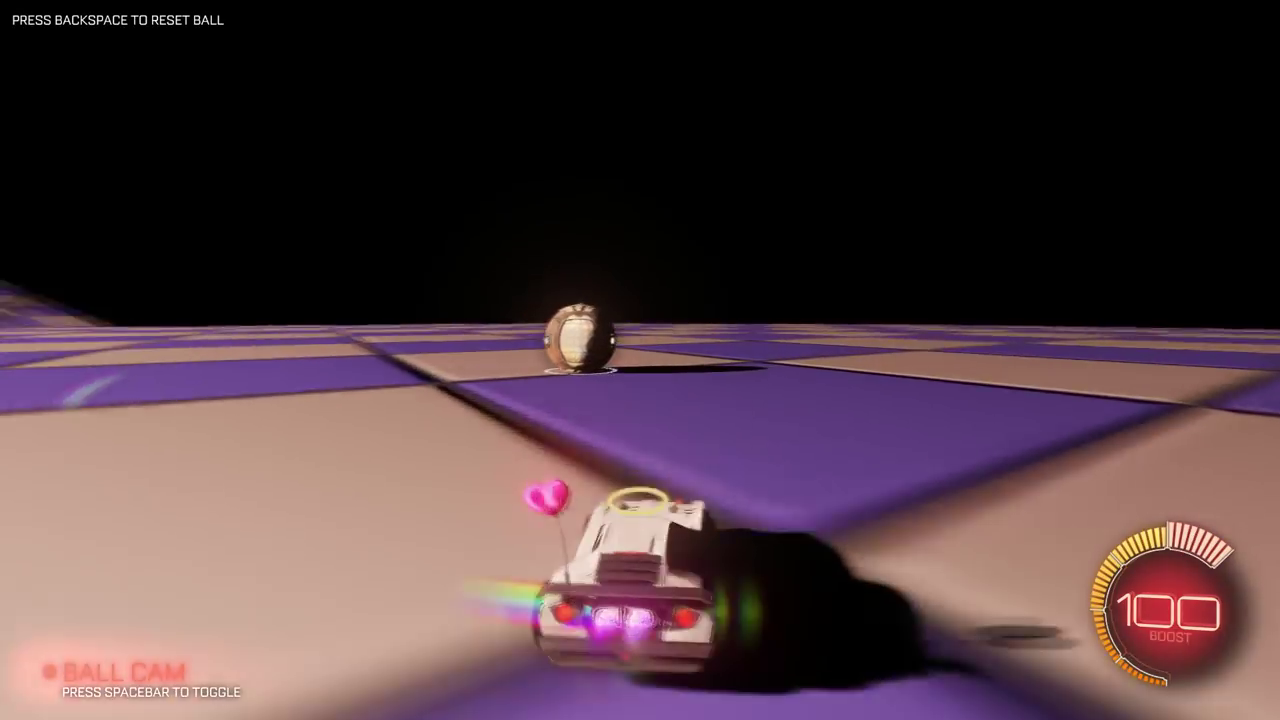
key("d")
key("a")
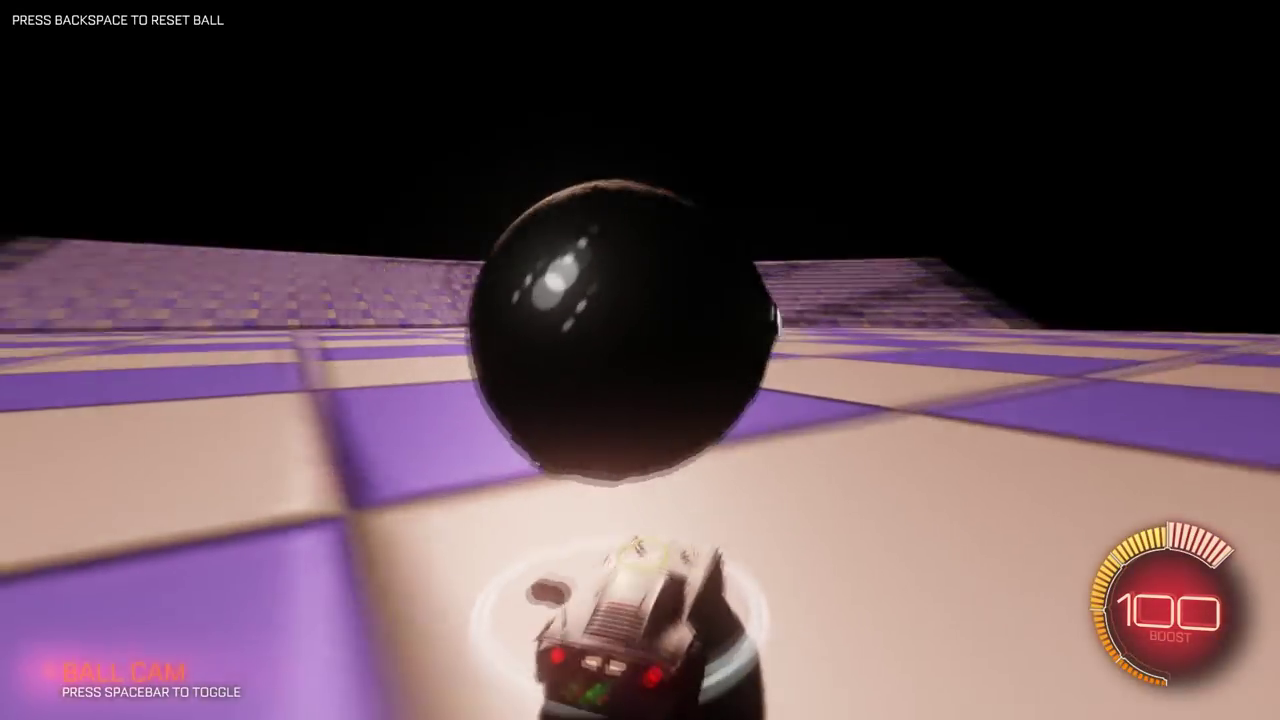
key("d")
key("a")
key("a")
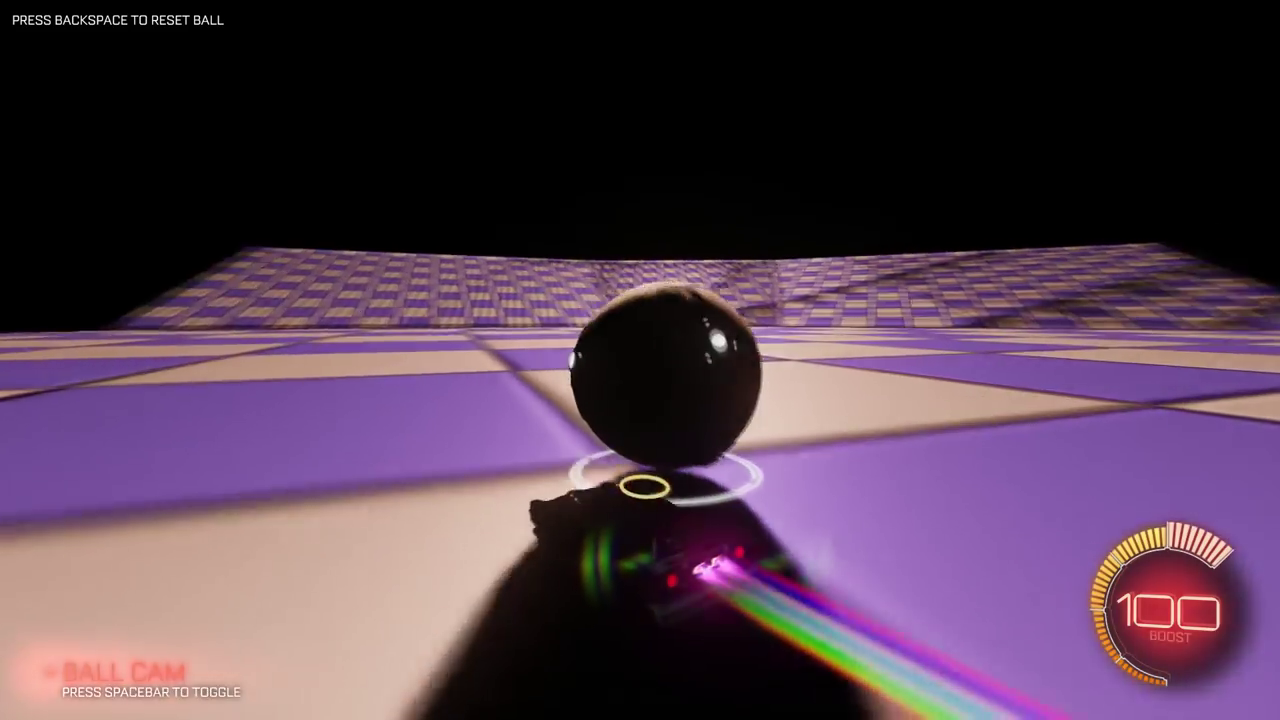
key("a")
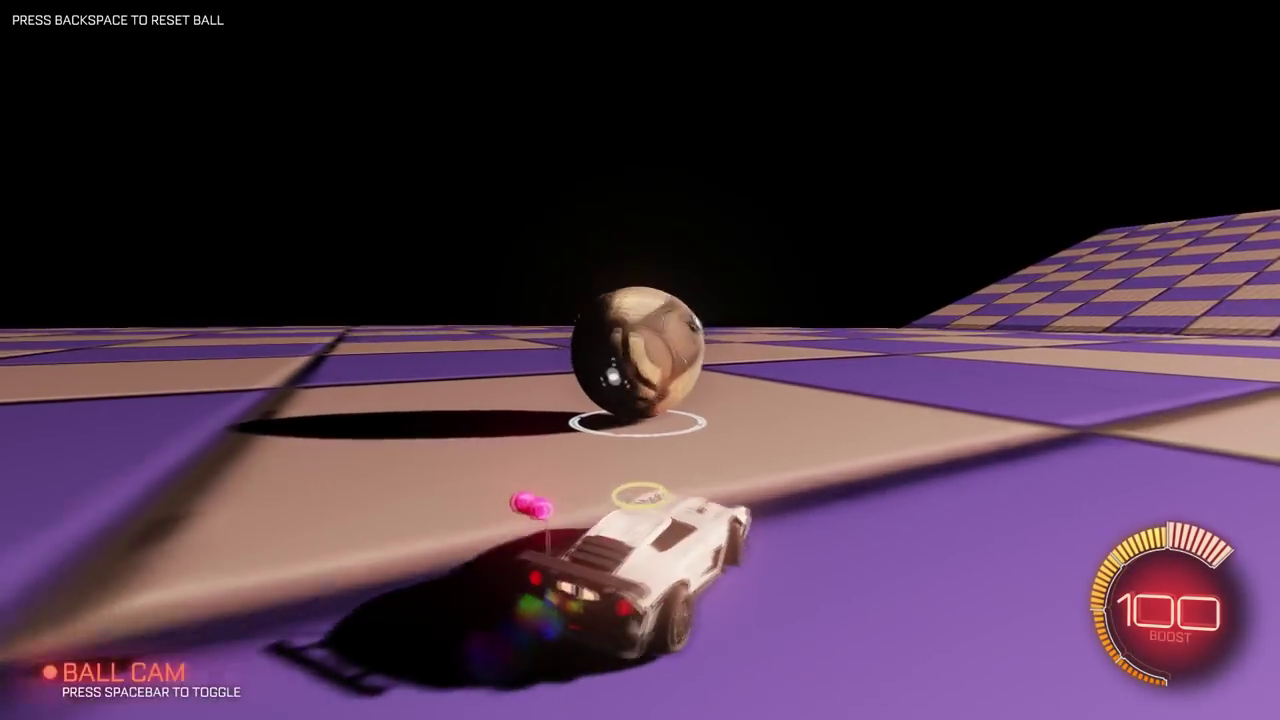
key("d")
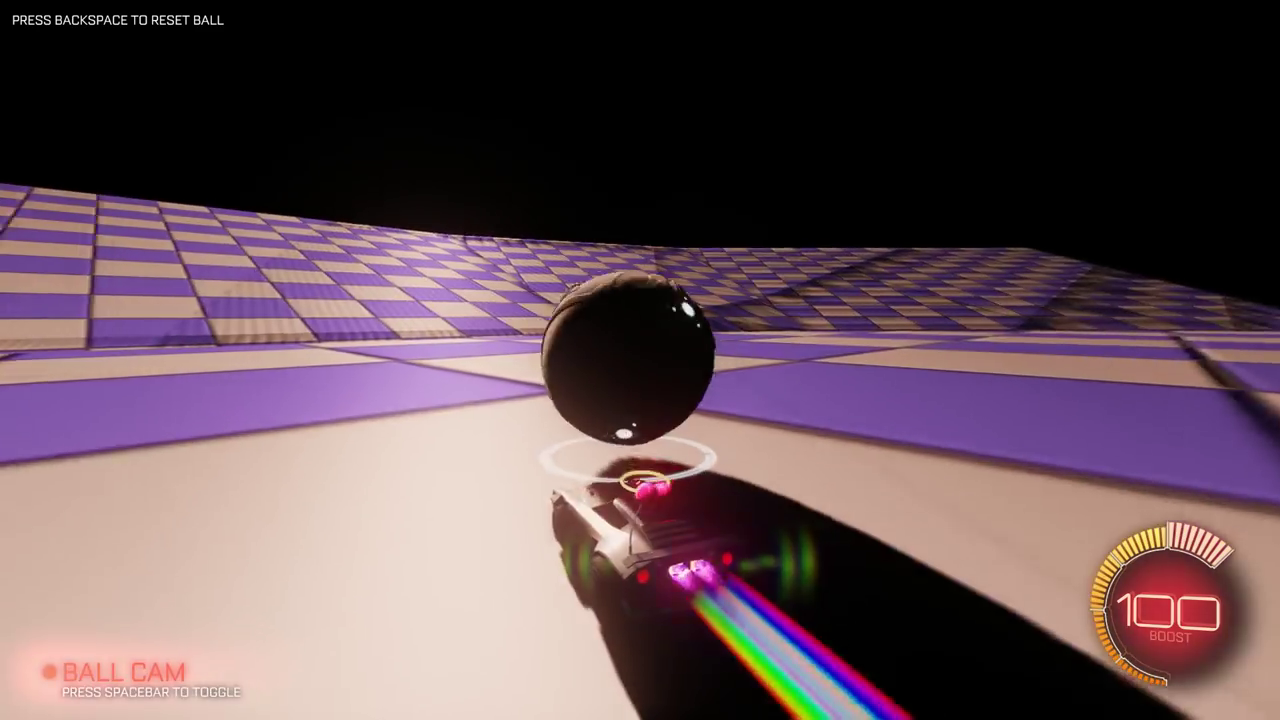
key("a")
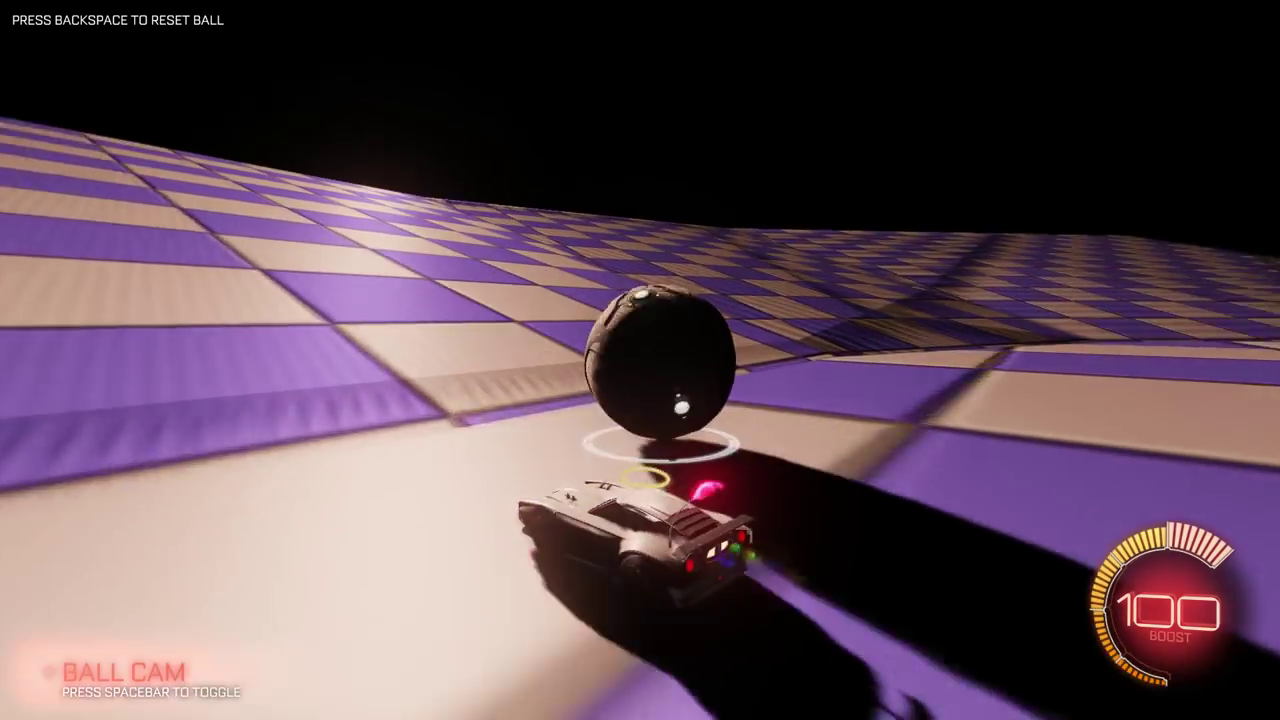
key("d")
key("a")
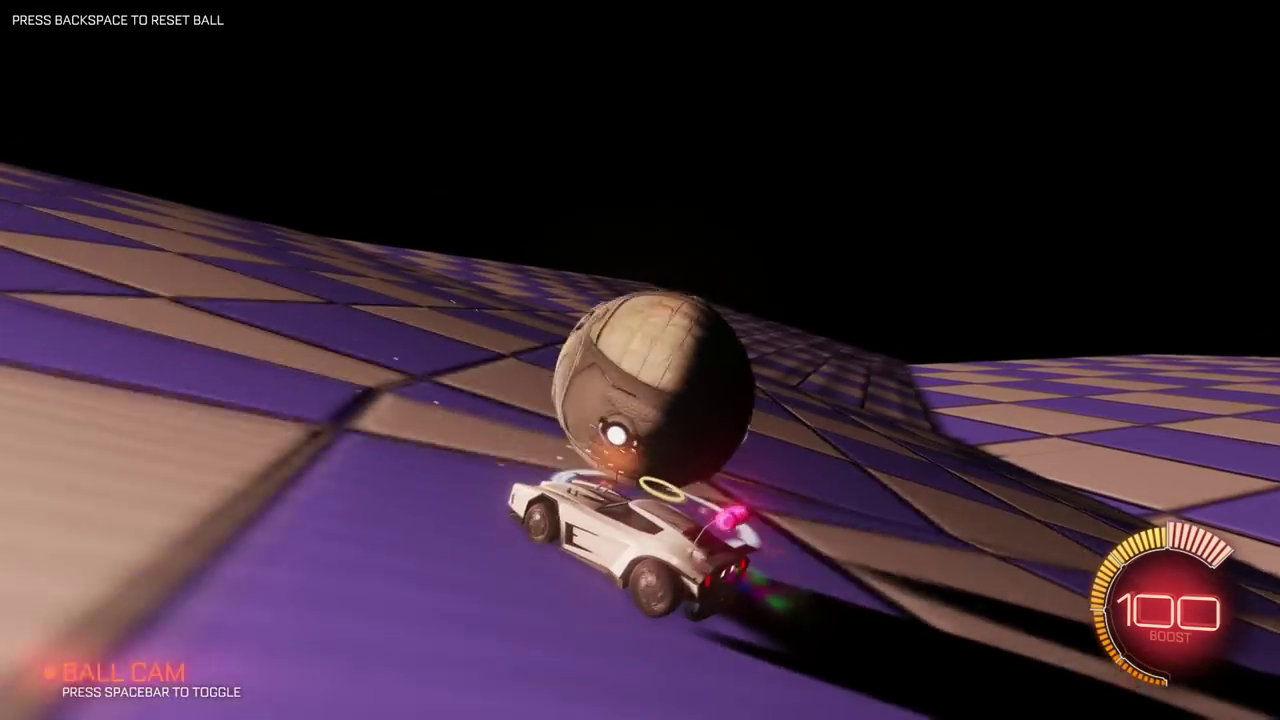
key("d")
key("s")
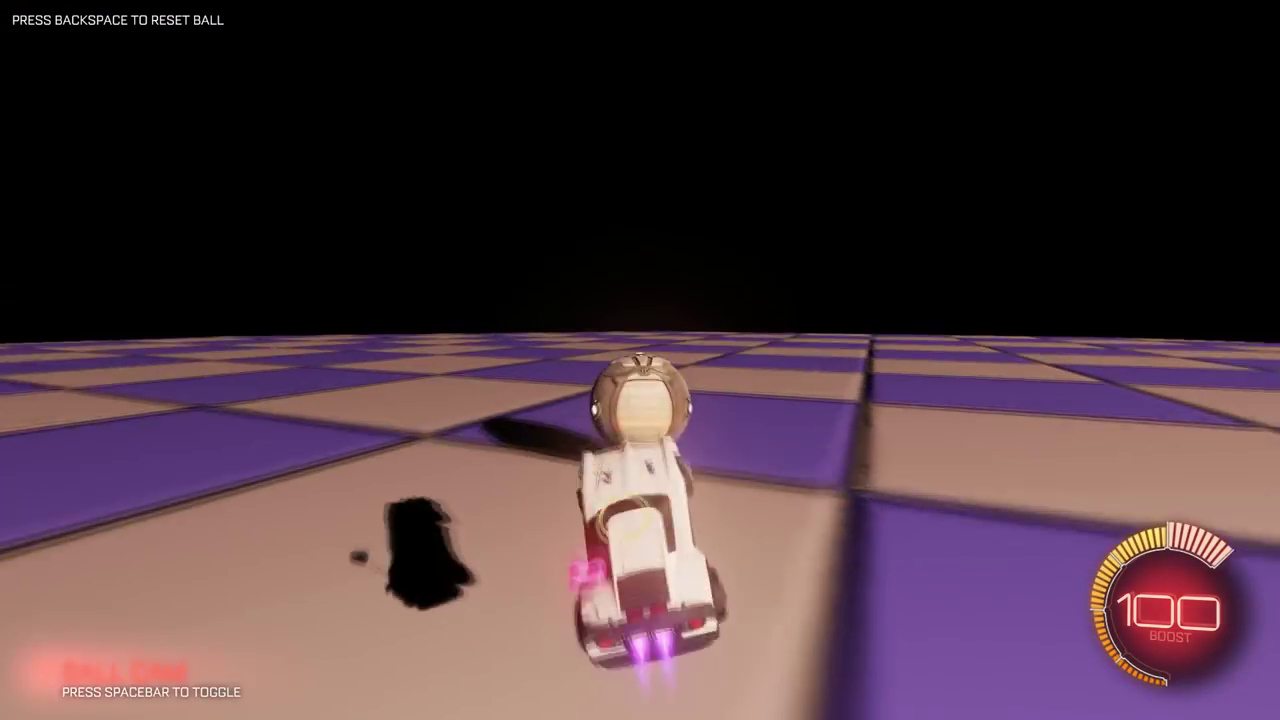
Step: Knock the ball around the floor and drive up the joined ramps to check their collision and outer edges
key("d")
key("w")
key("d")
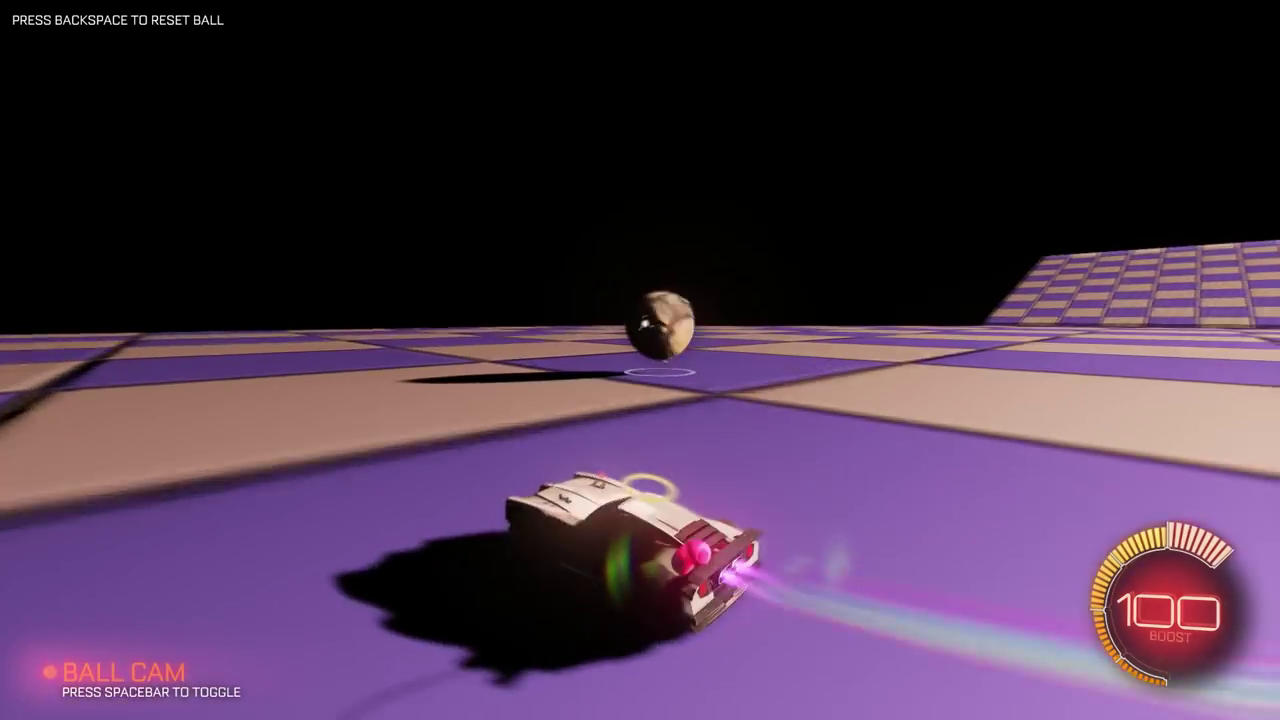
key("w")
key("d")
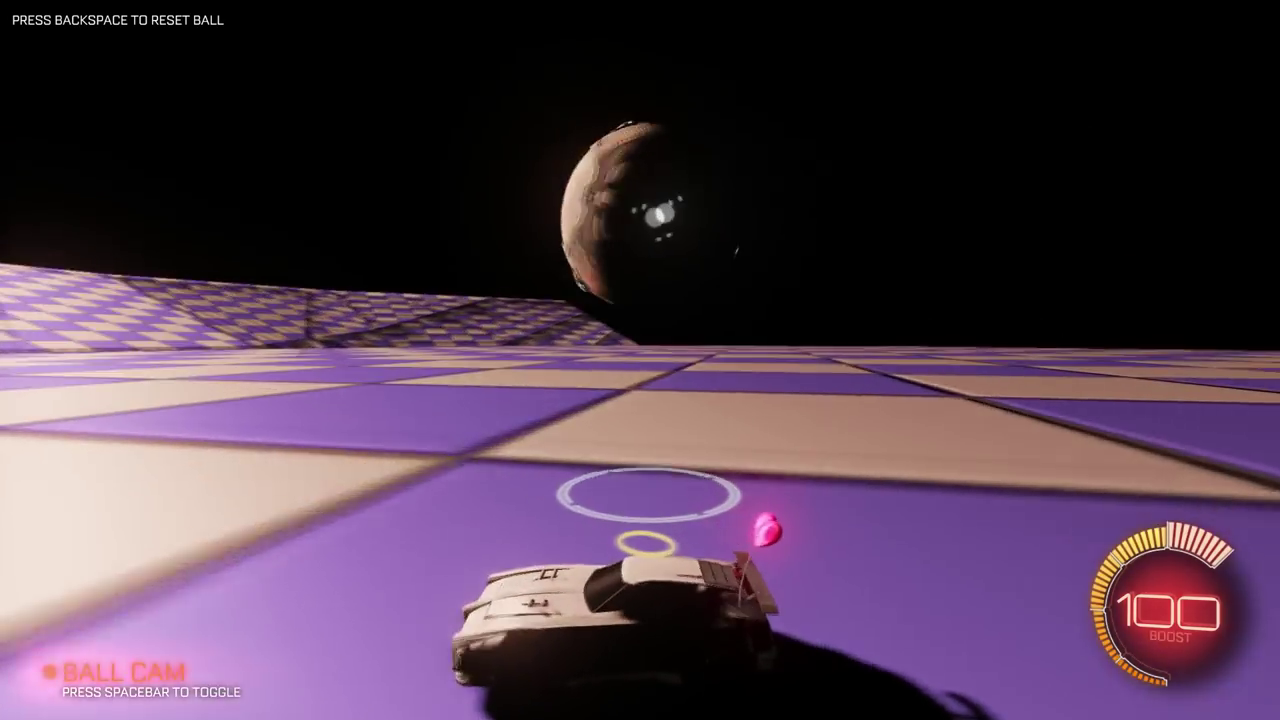
key("w")
key("a")
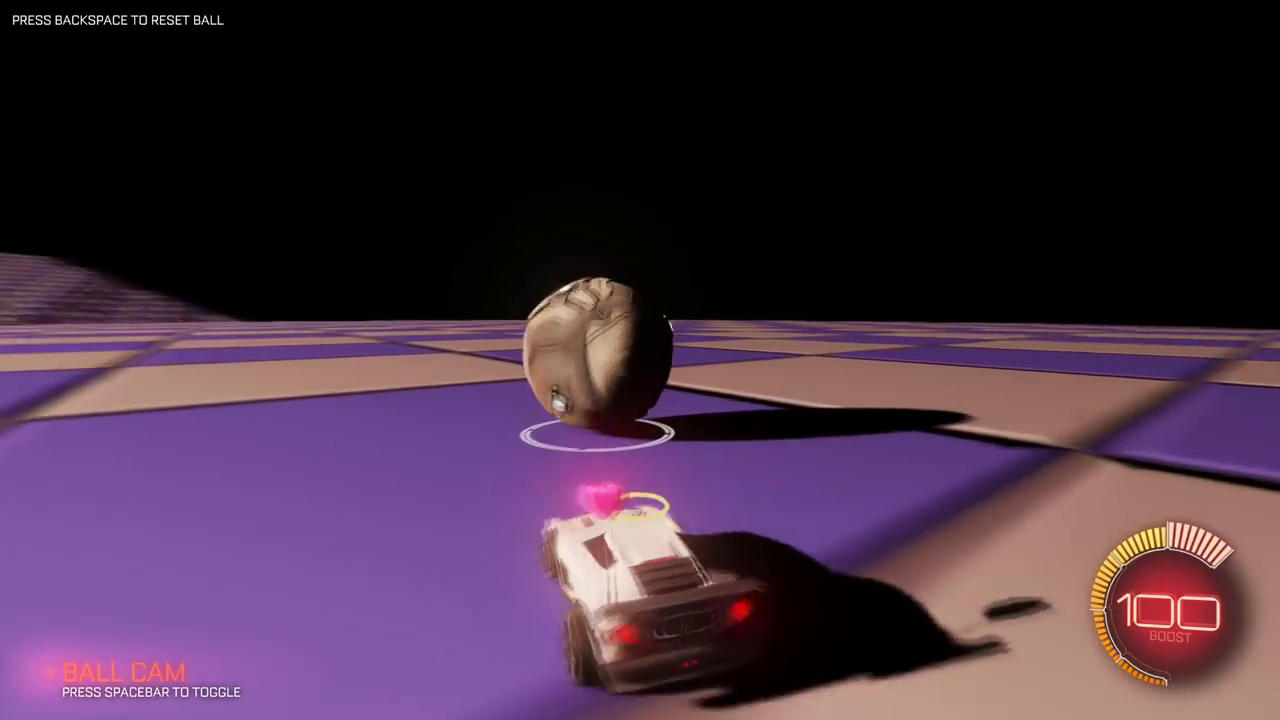
key("w")
key("a")
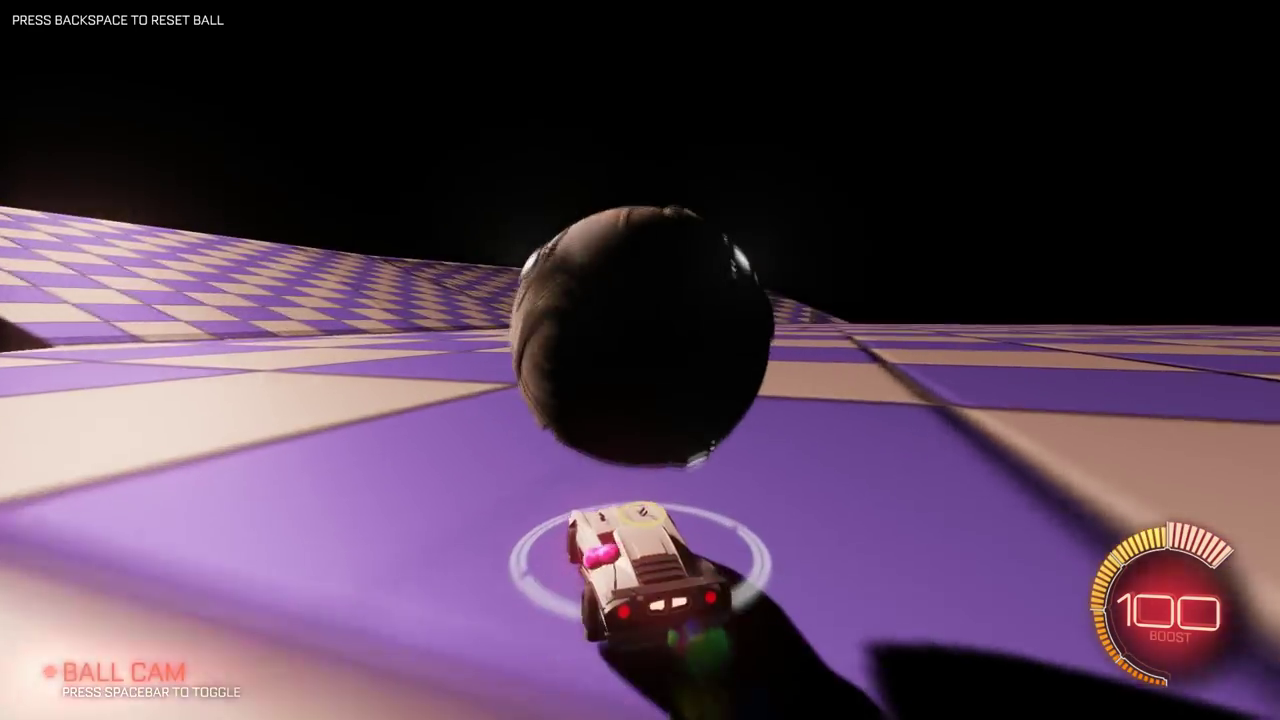
key("w")
key("a")
key("w")
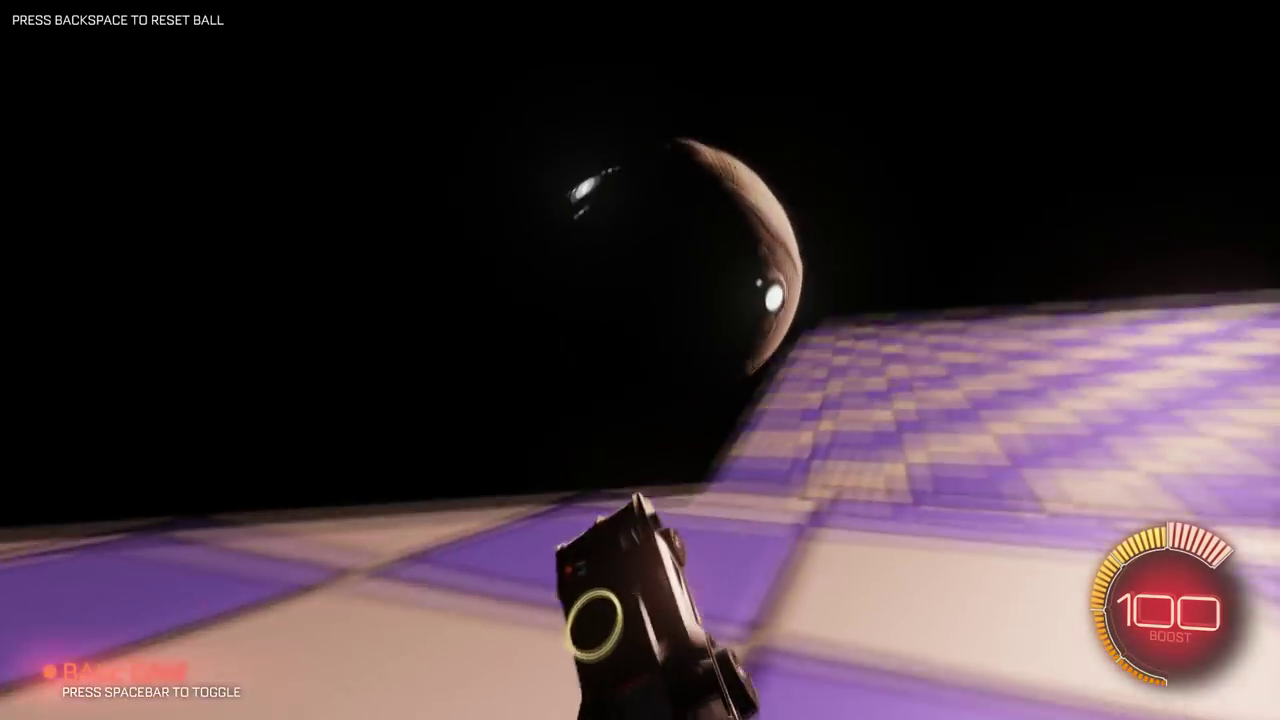
key("a")
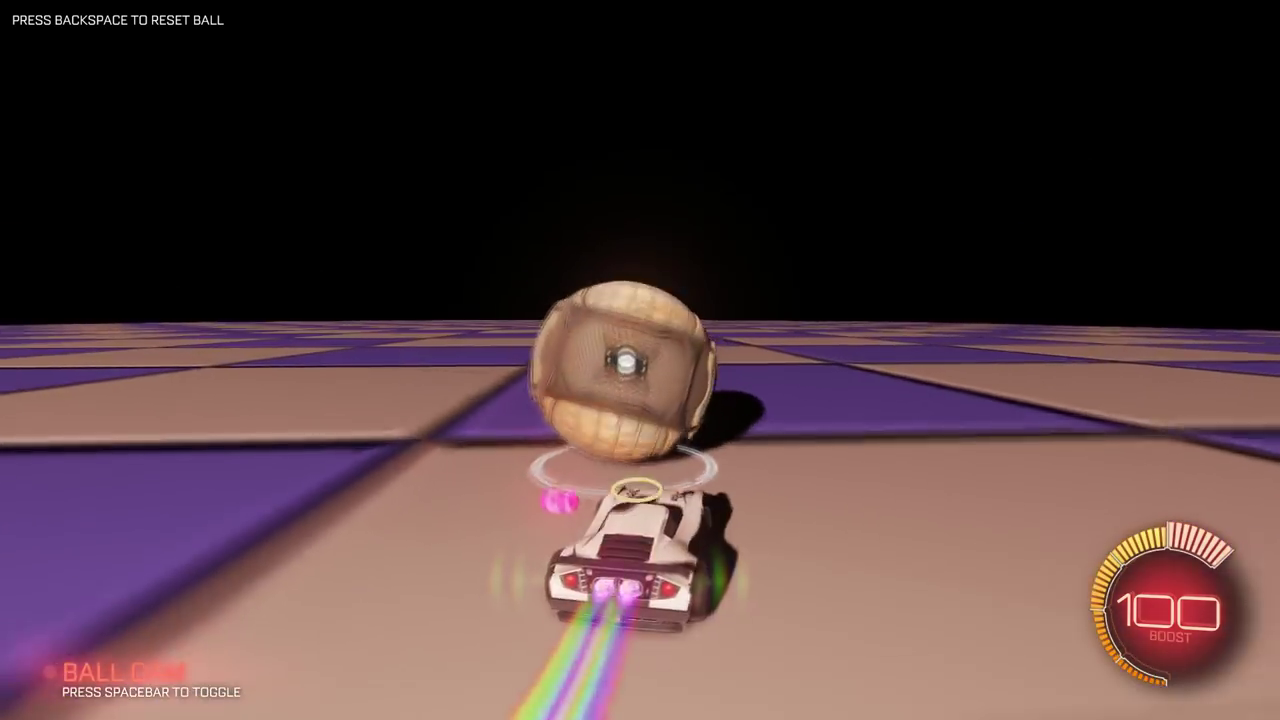
key("w")
key("a")
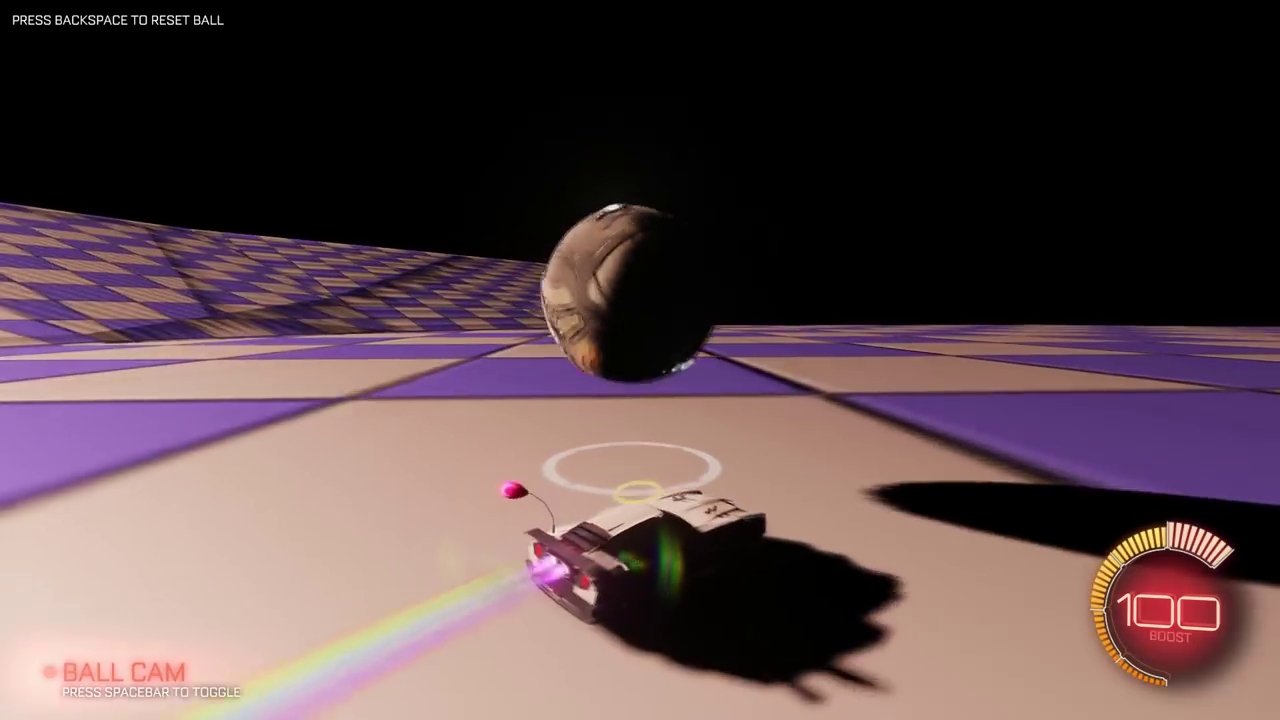
key("w")
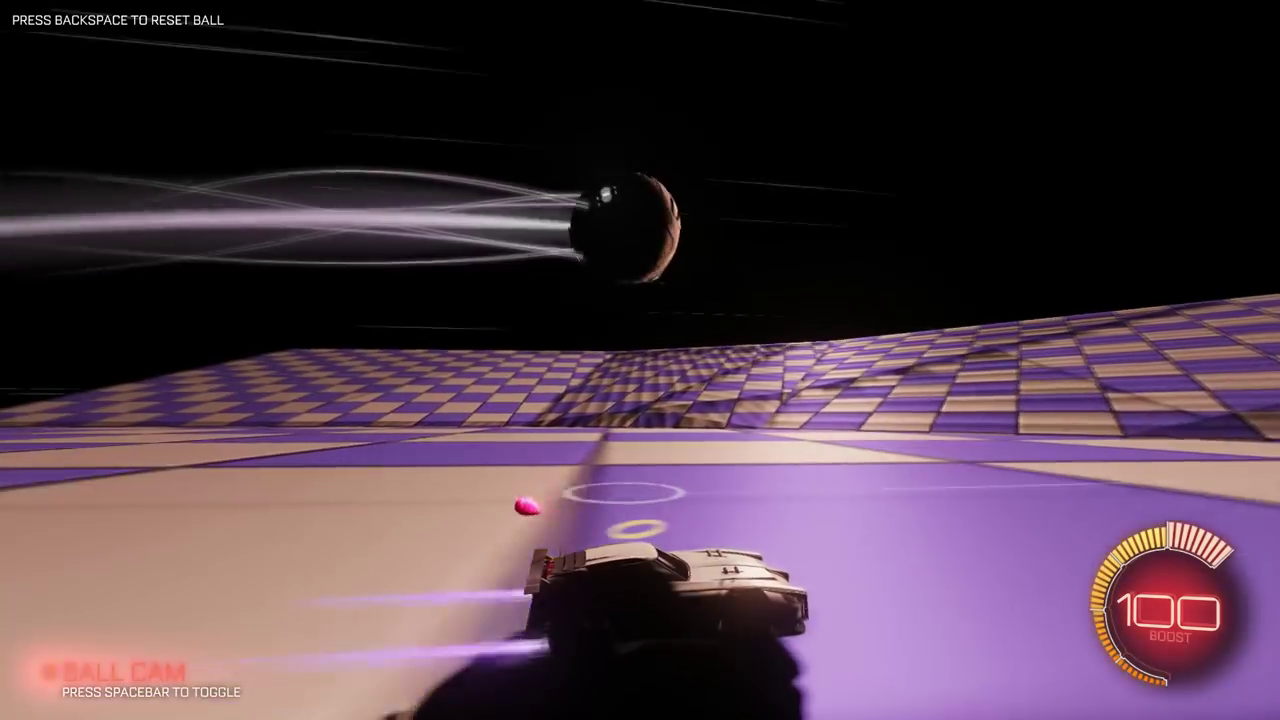
key("w")
key("a")
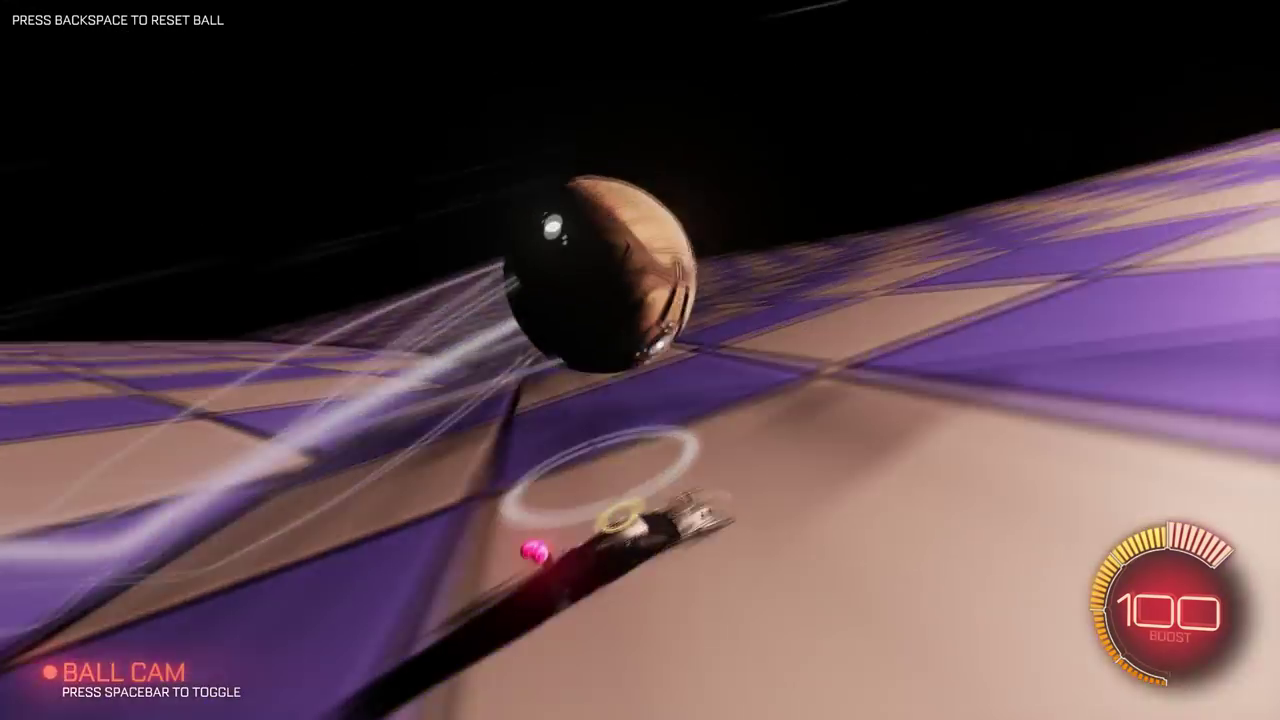
key("w")
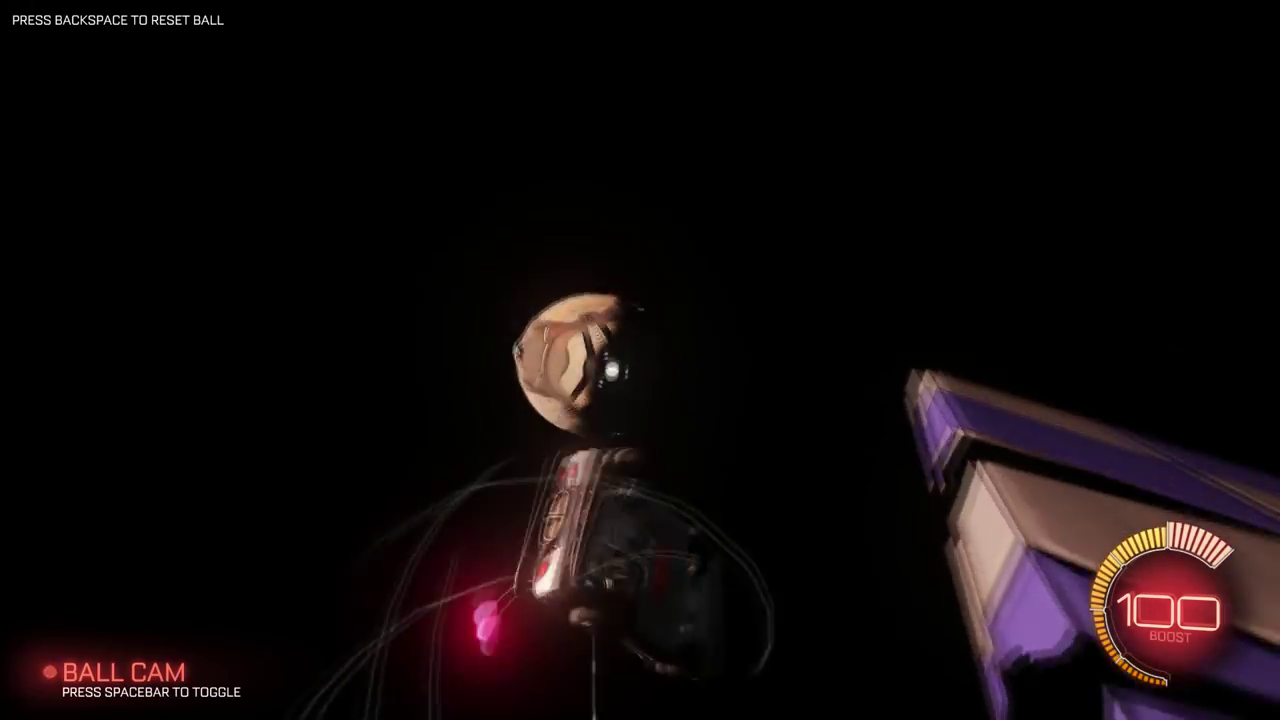
Step: Turn off ball cam and drive across the checkered floor up onto the curved ramp to test the transition
key("w")
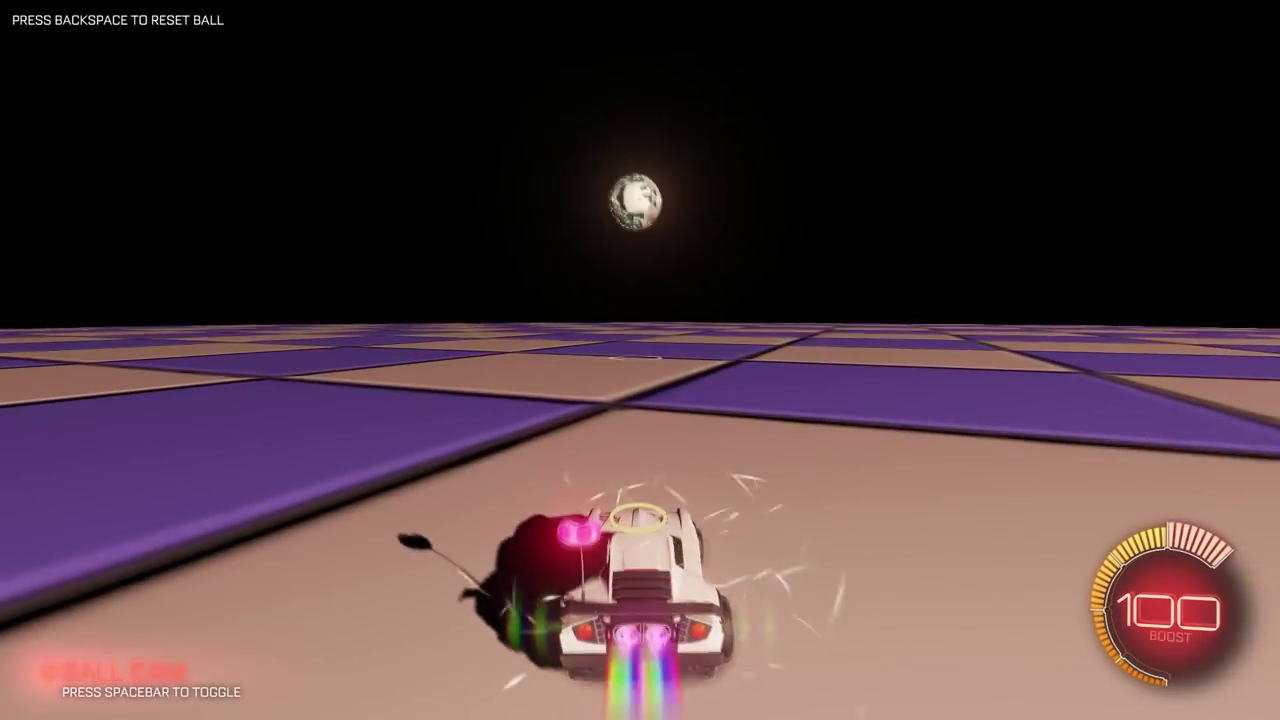
key("a")
key("space")
key("w")
key("a")
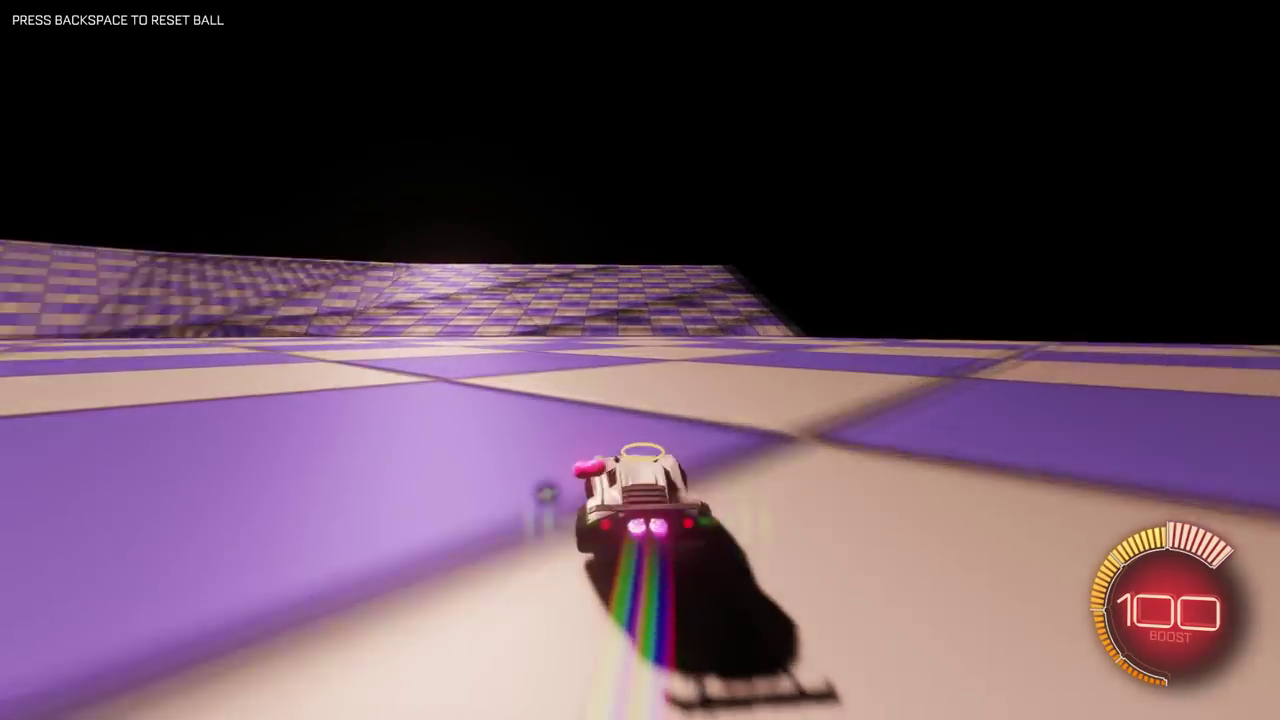
key("w")
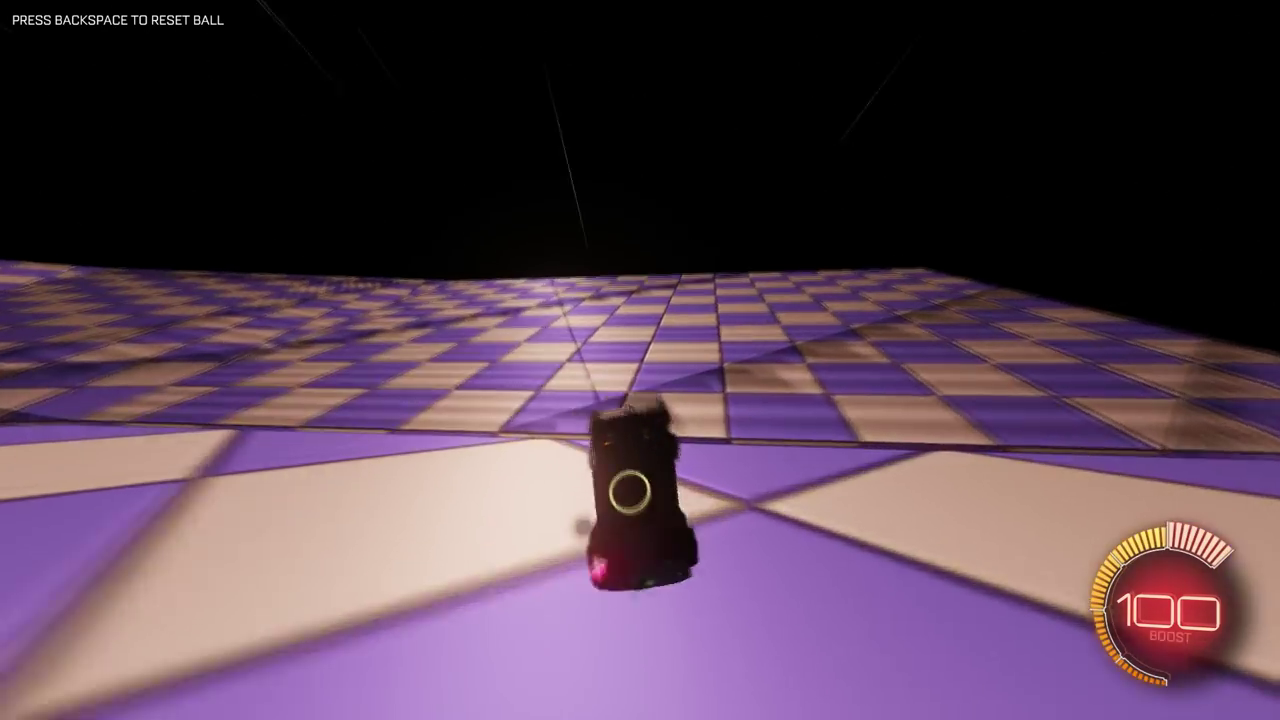
key("d")
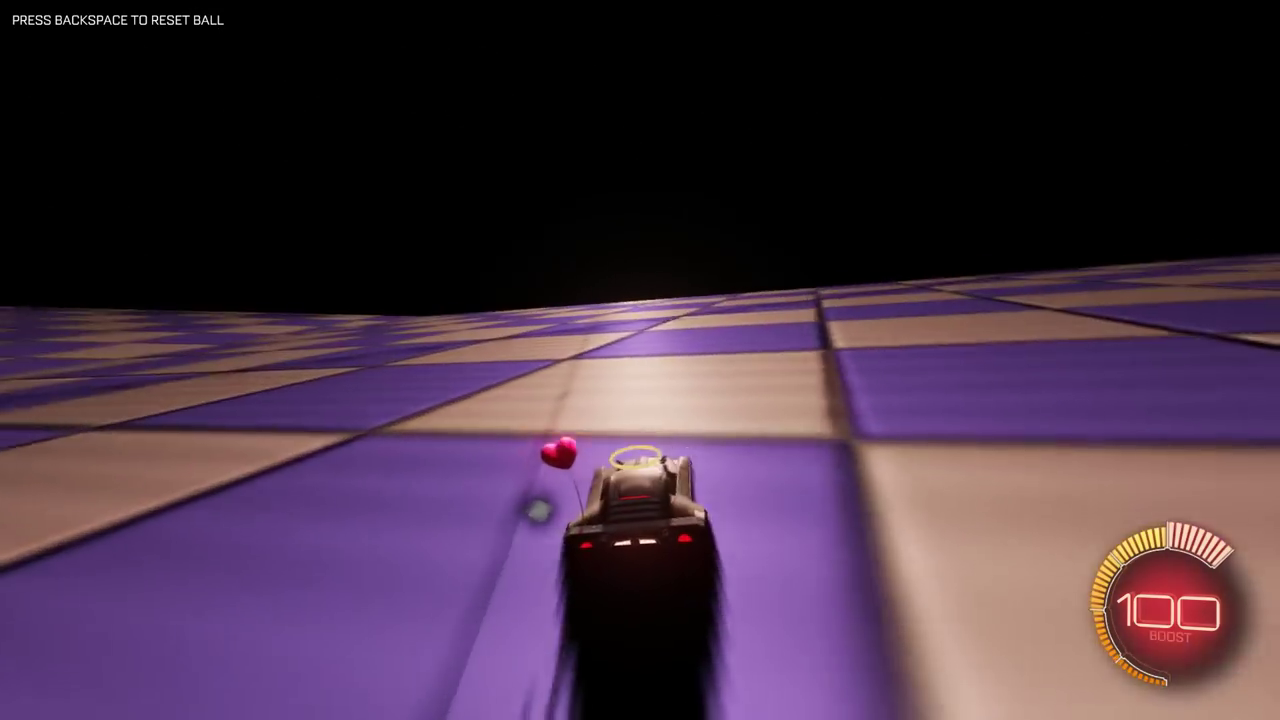
Step: Drive and flip along the seam where the ramp meets the floor, then return the camera to the ball
key("d")
key("space")
key("w")
key("space")
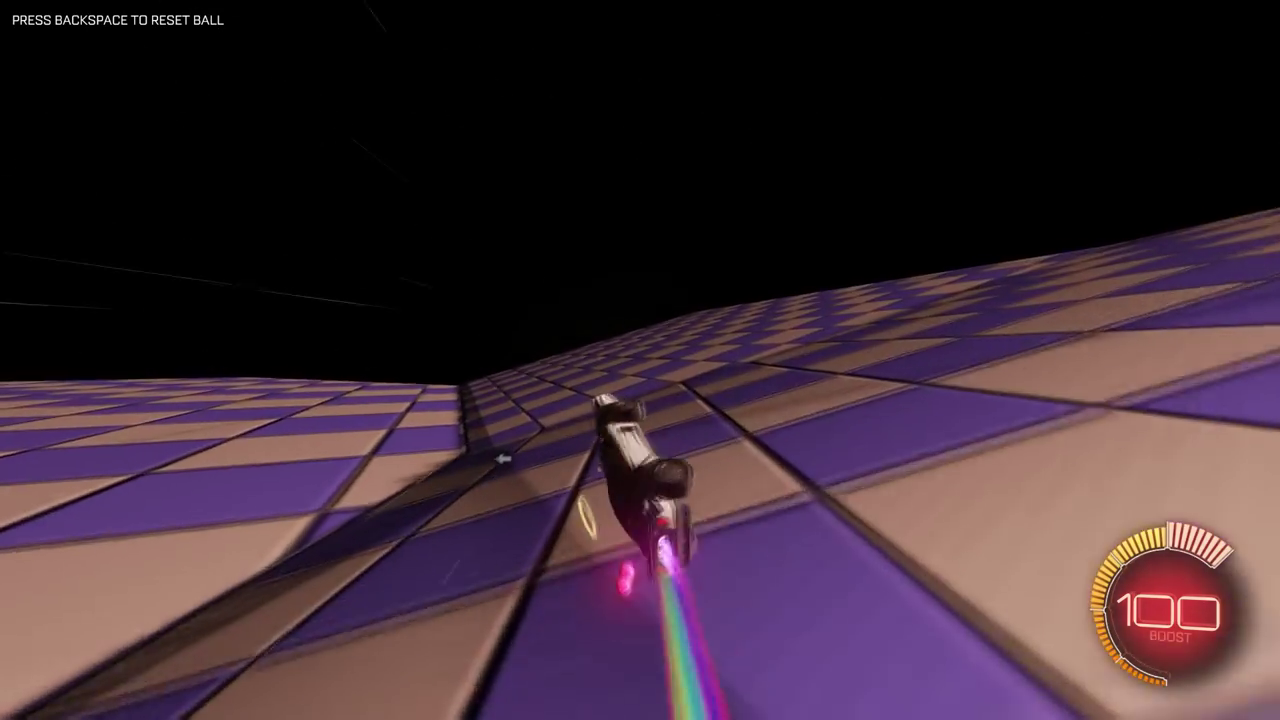
key("a")
key("space")
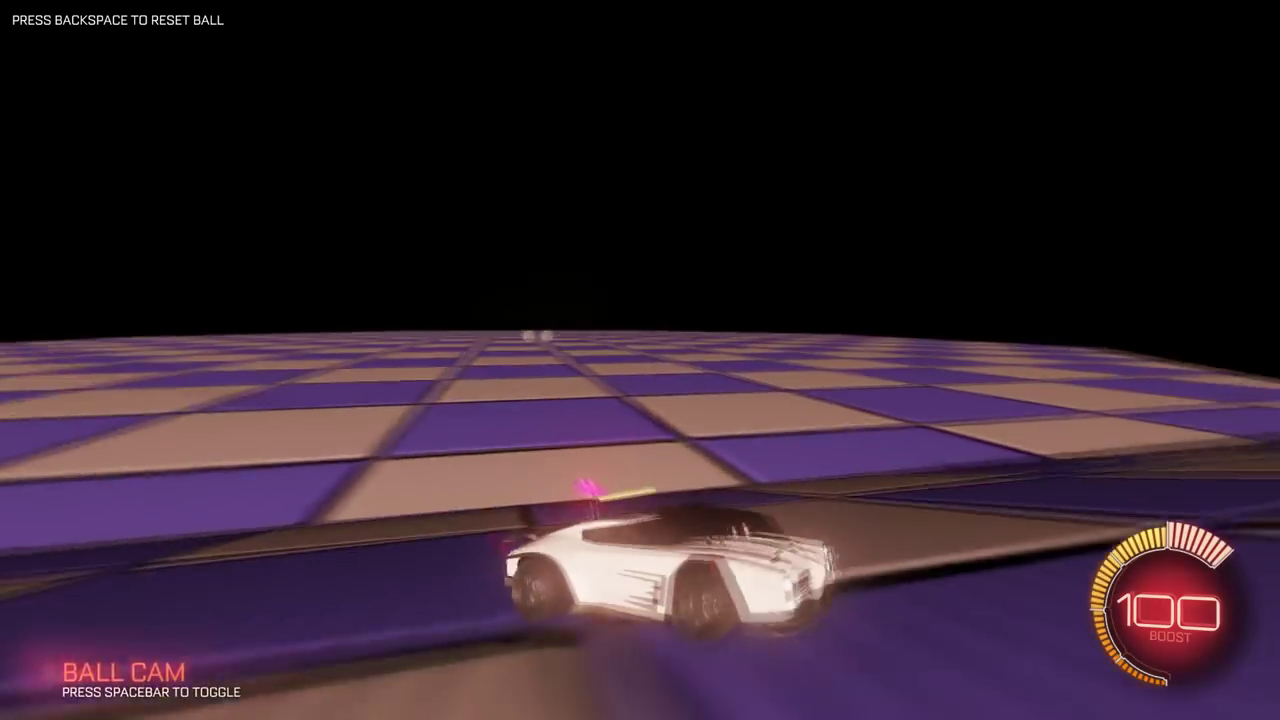
Step: Drive back along the ramps in the opposite direction with ball cam off to check the joined sections
key("space")
key("w")
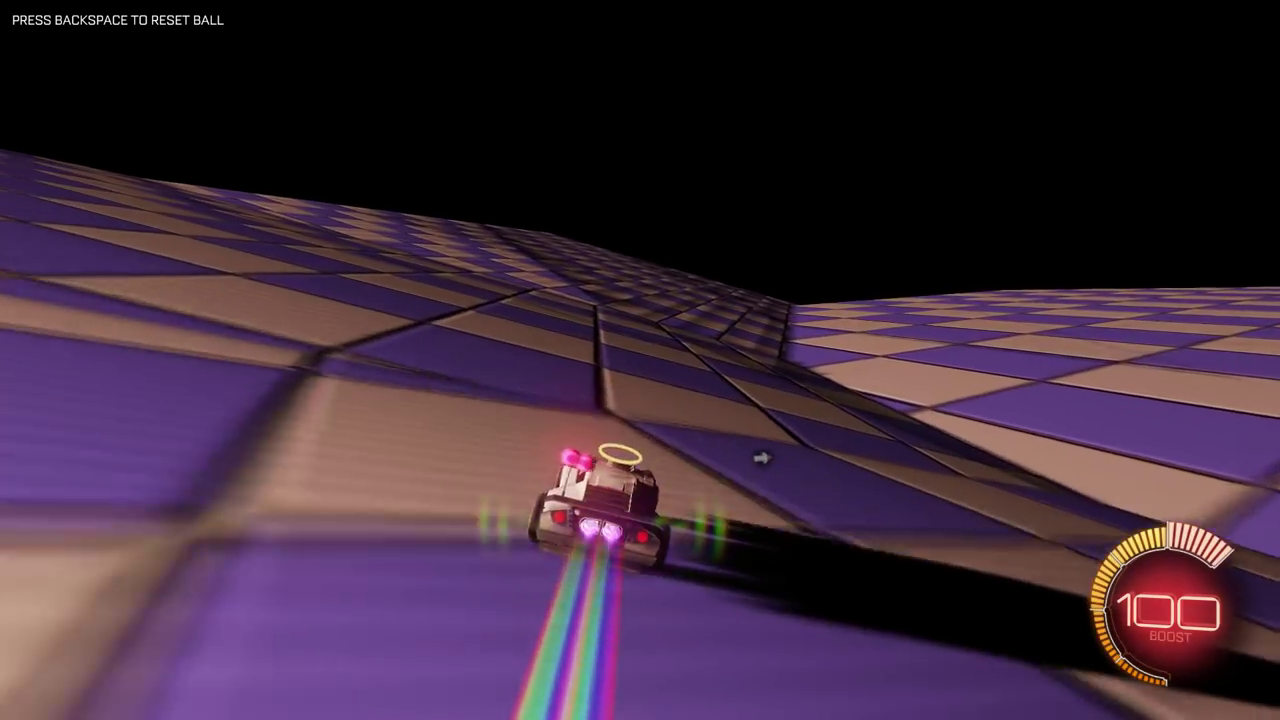
key("a")
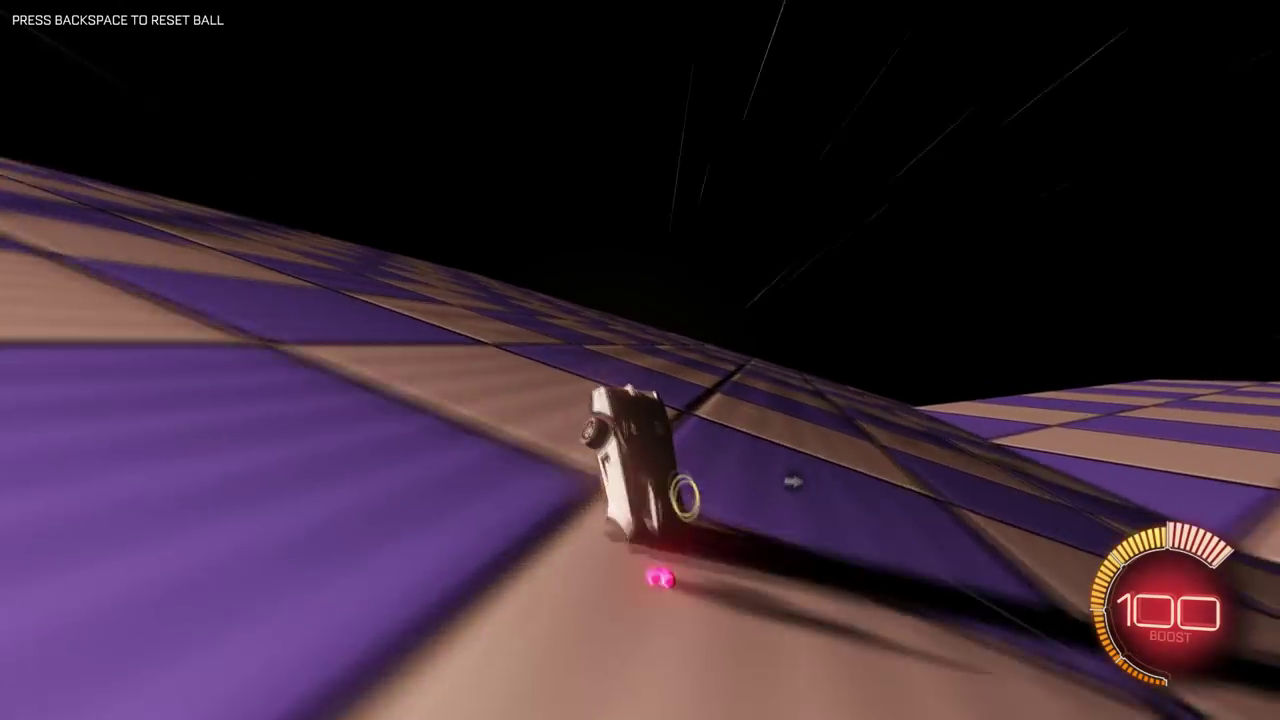
key("space")
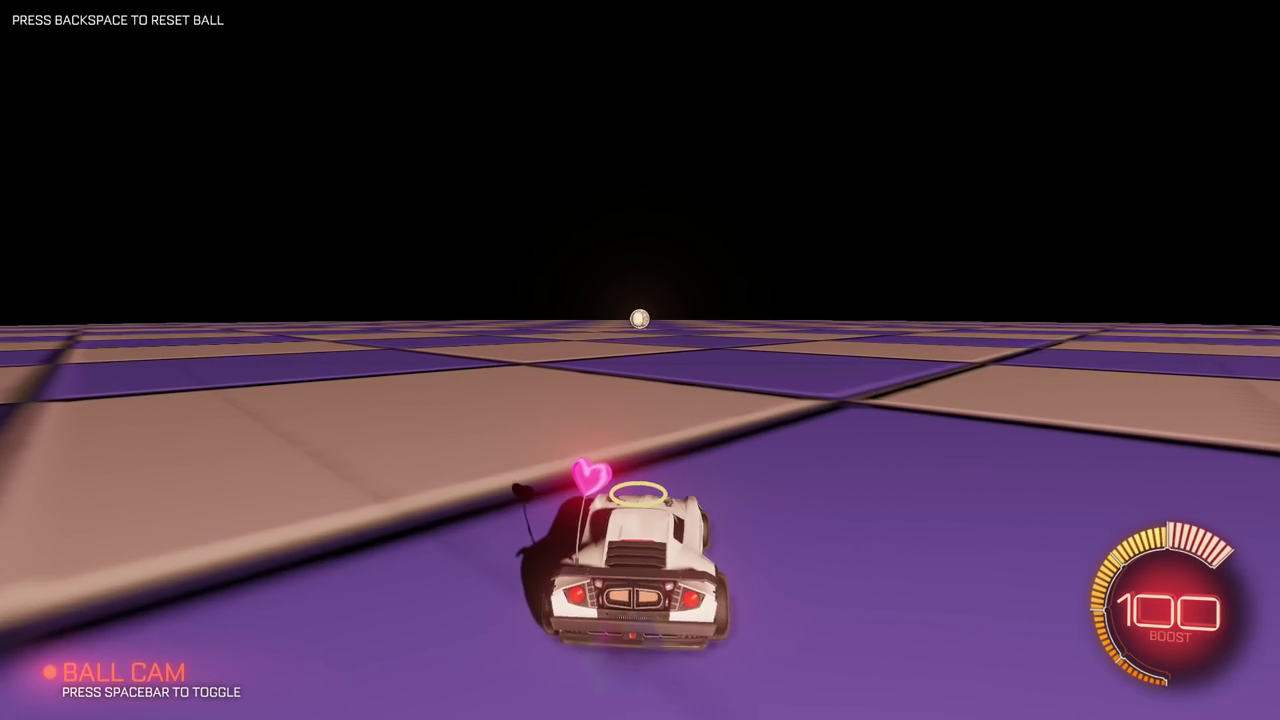
Step: Drive around the ball on the flat floor and line the car up behind it, facing the joined ramps with ball cam on
key("space")
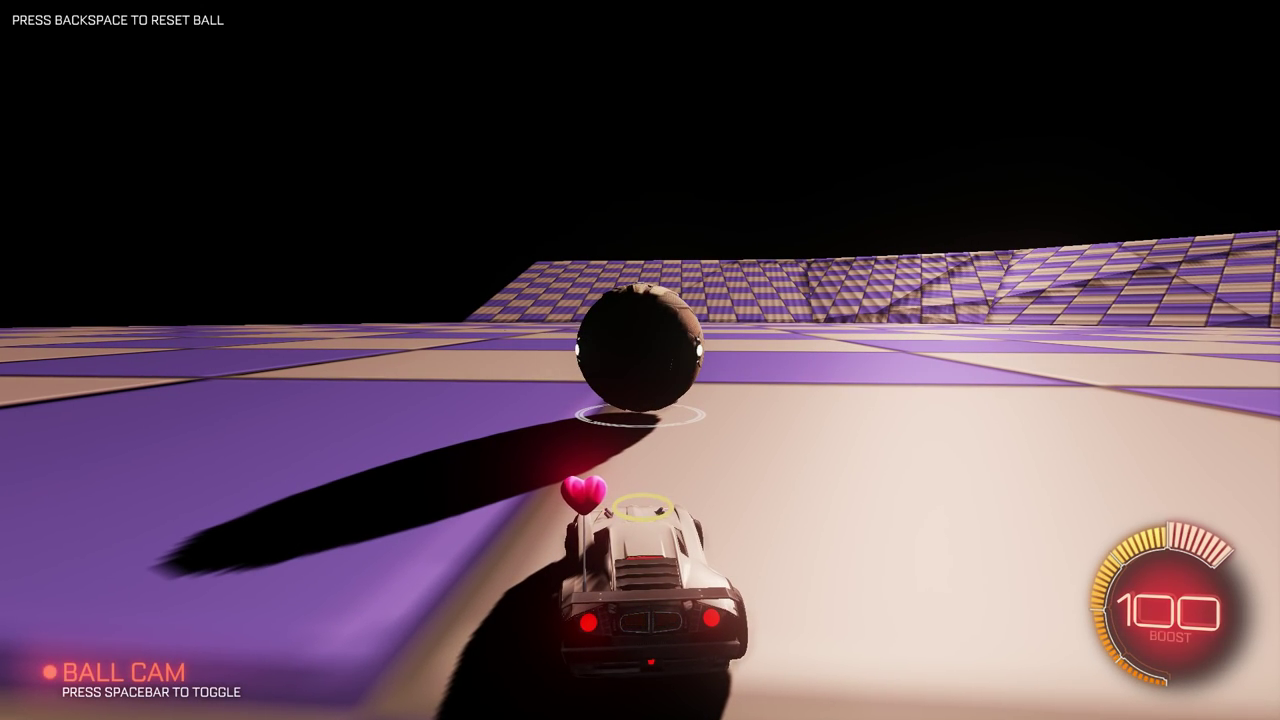
key("space")
key("w")
key("d")
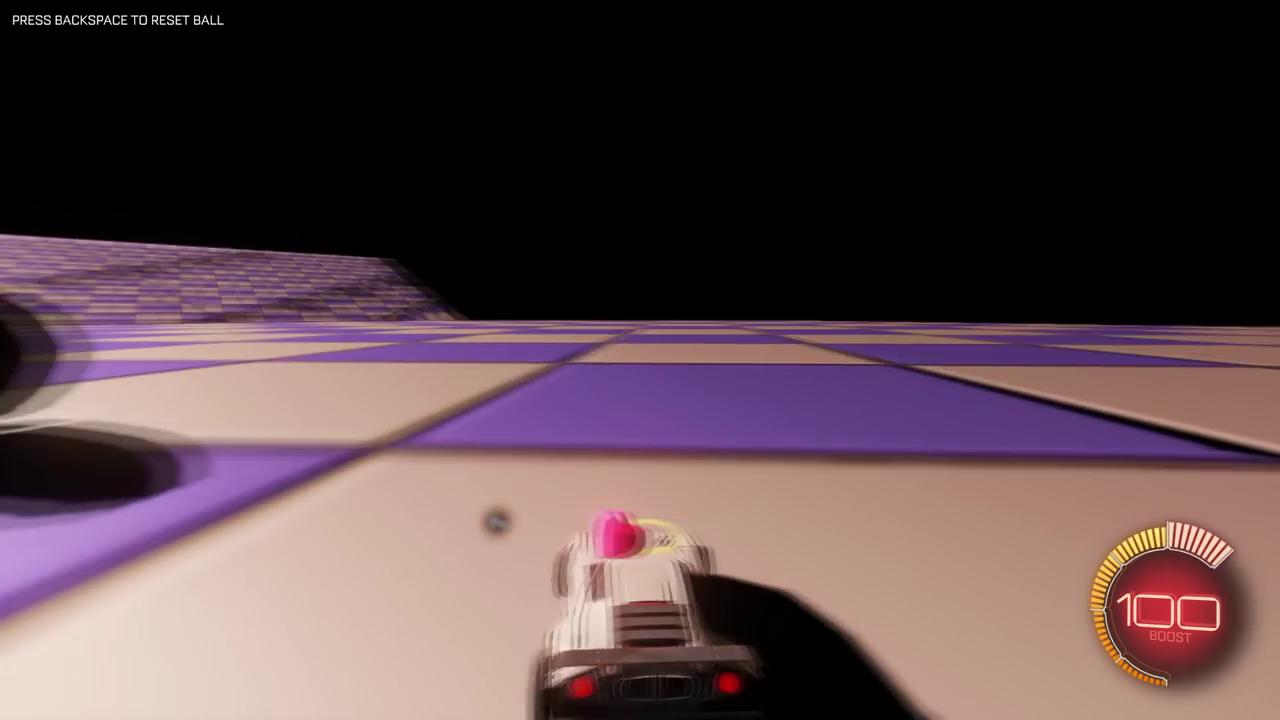
key("a")
key("w")
key("d")
key("space")
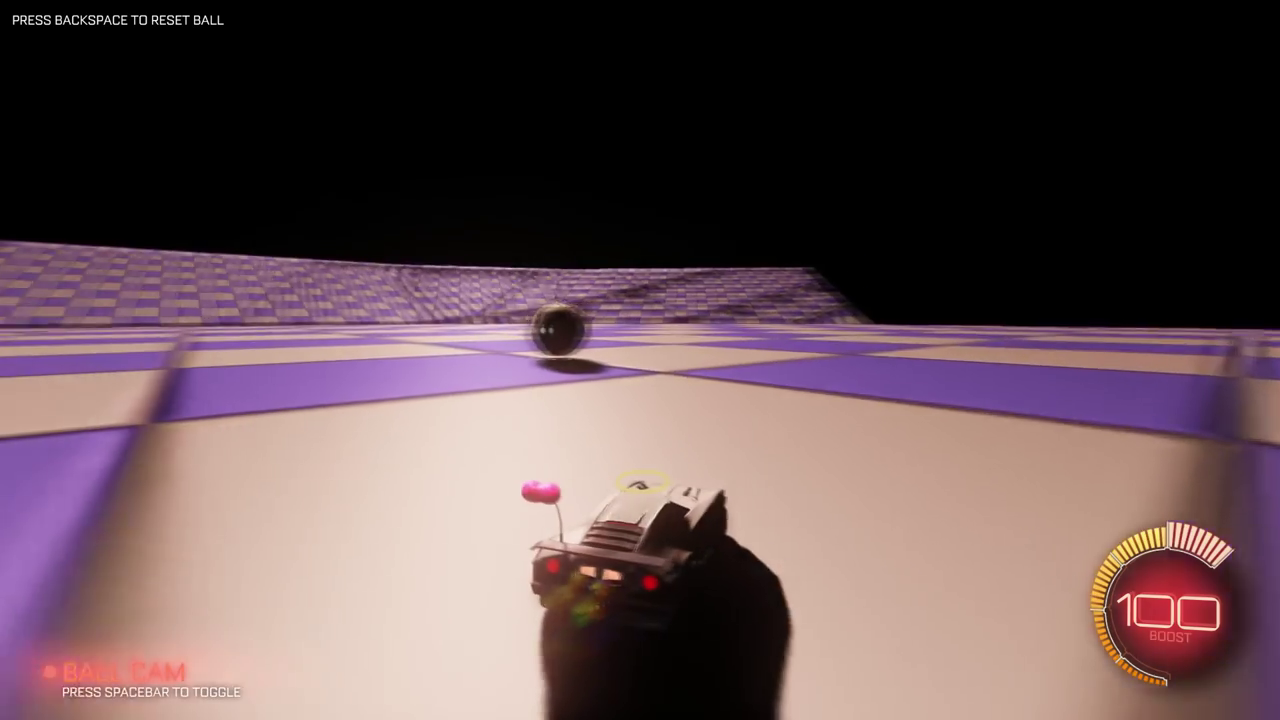
key("a")
key("s")
key("d")
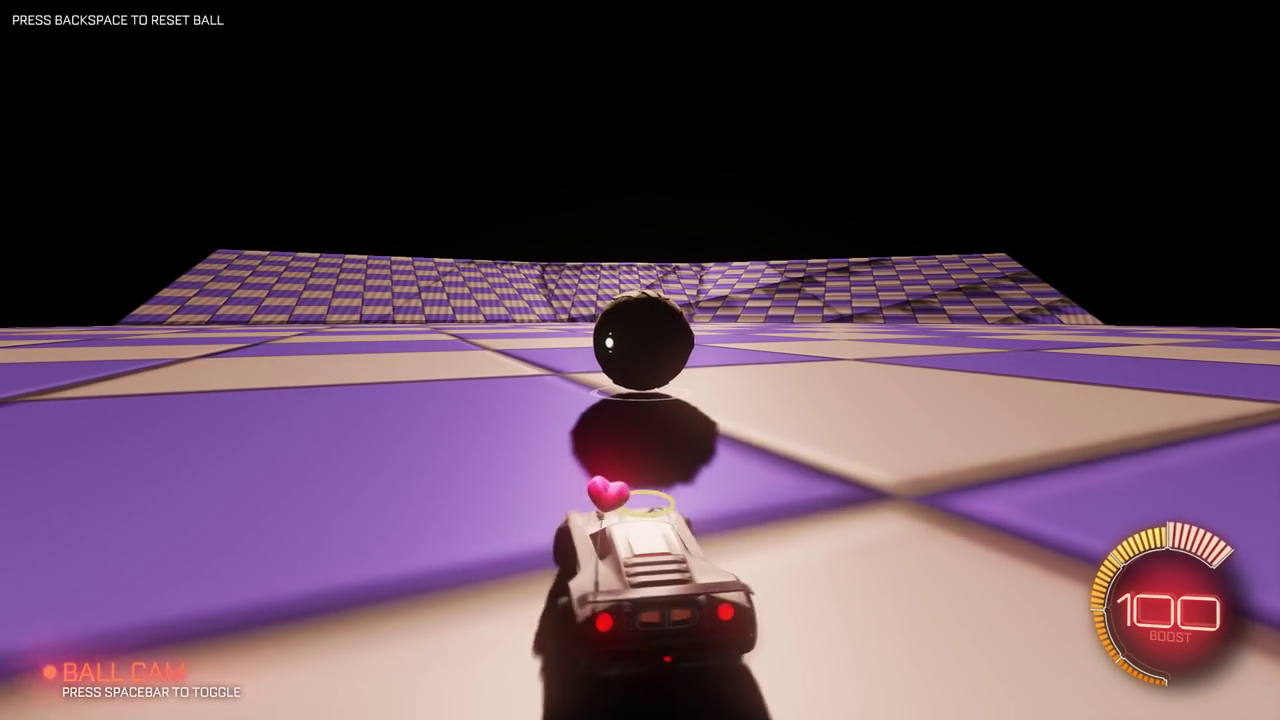